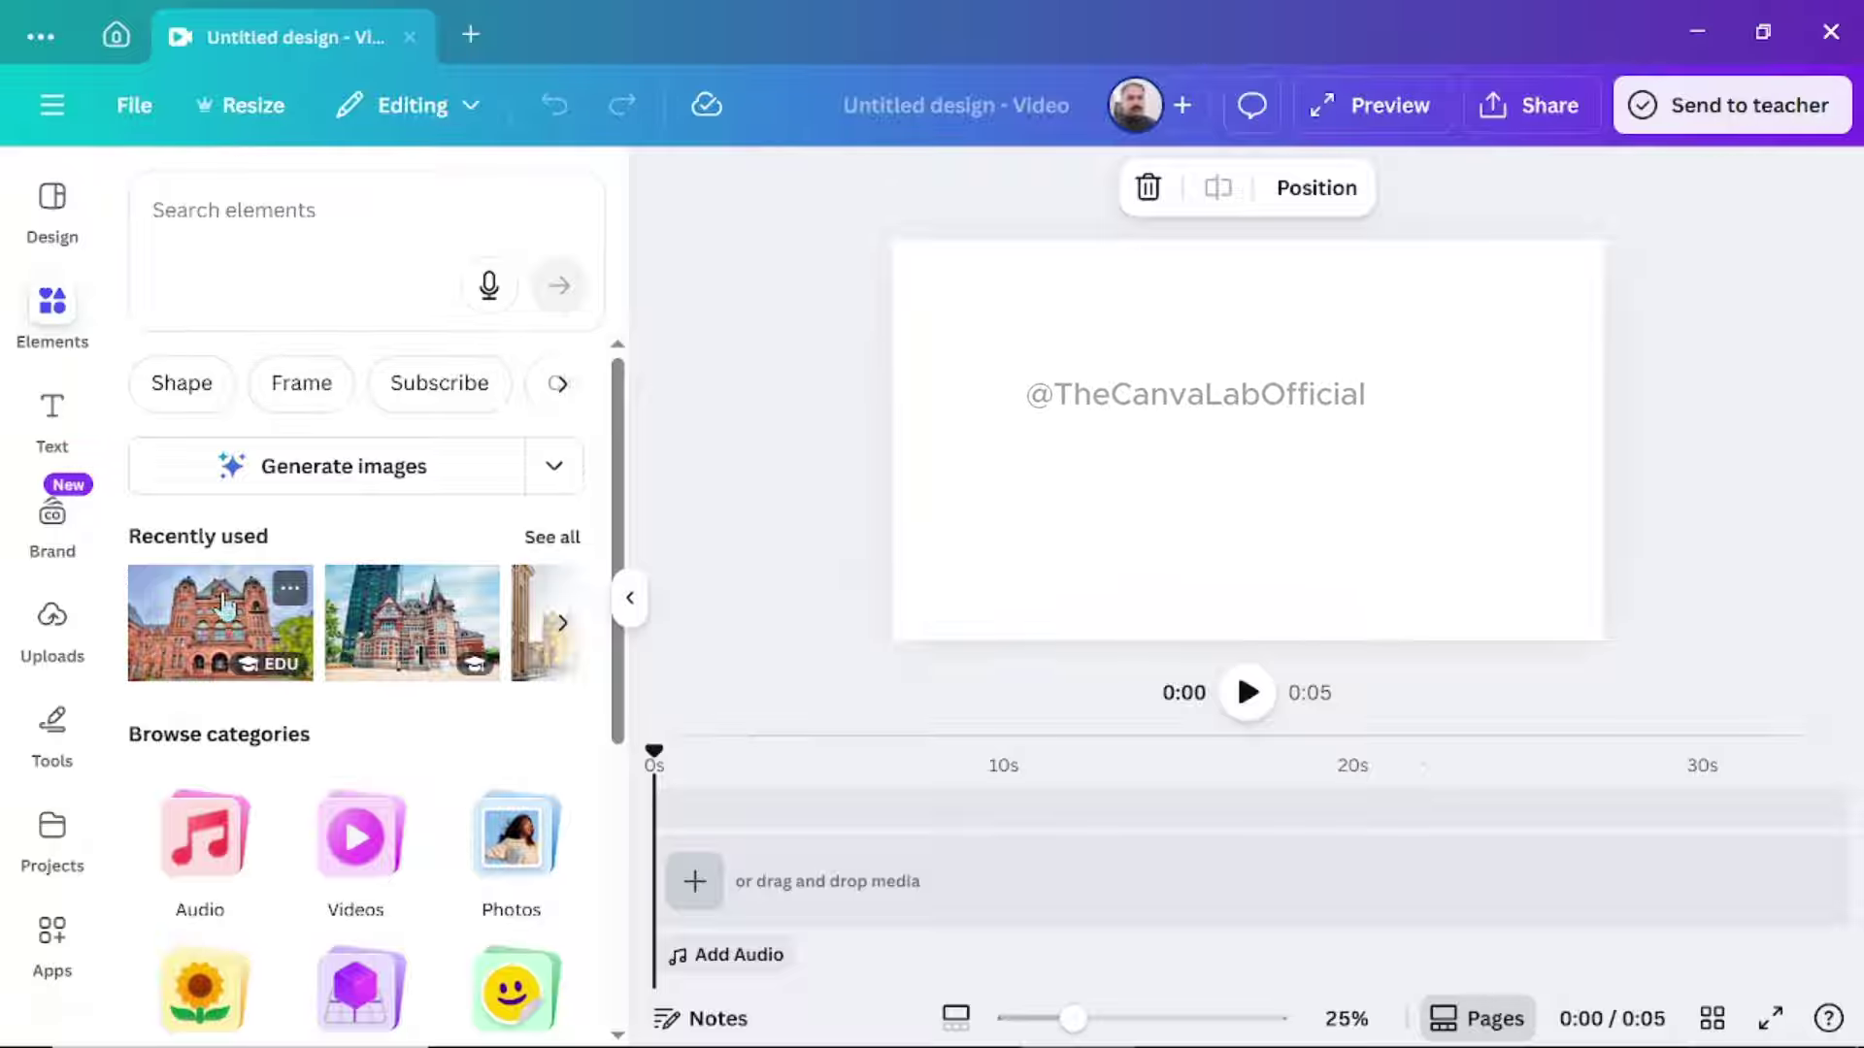
left_click(224, 603)
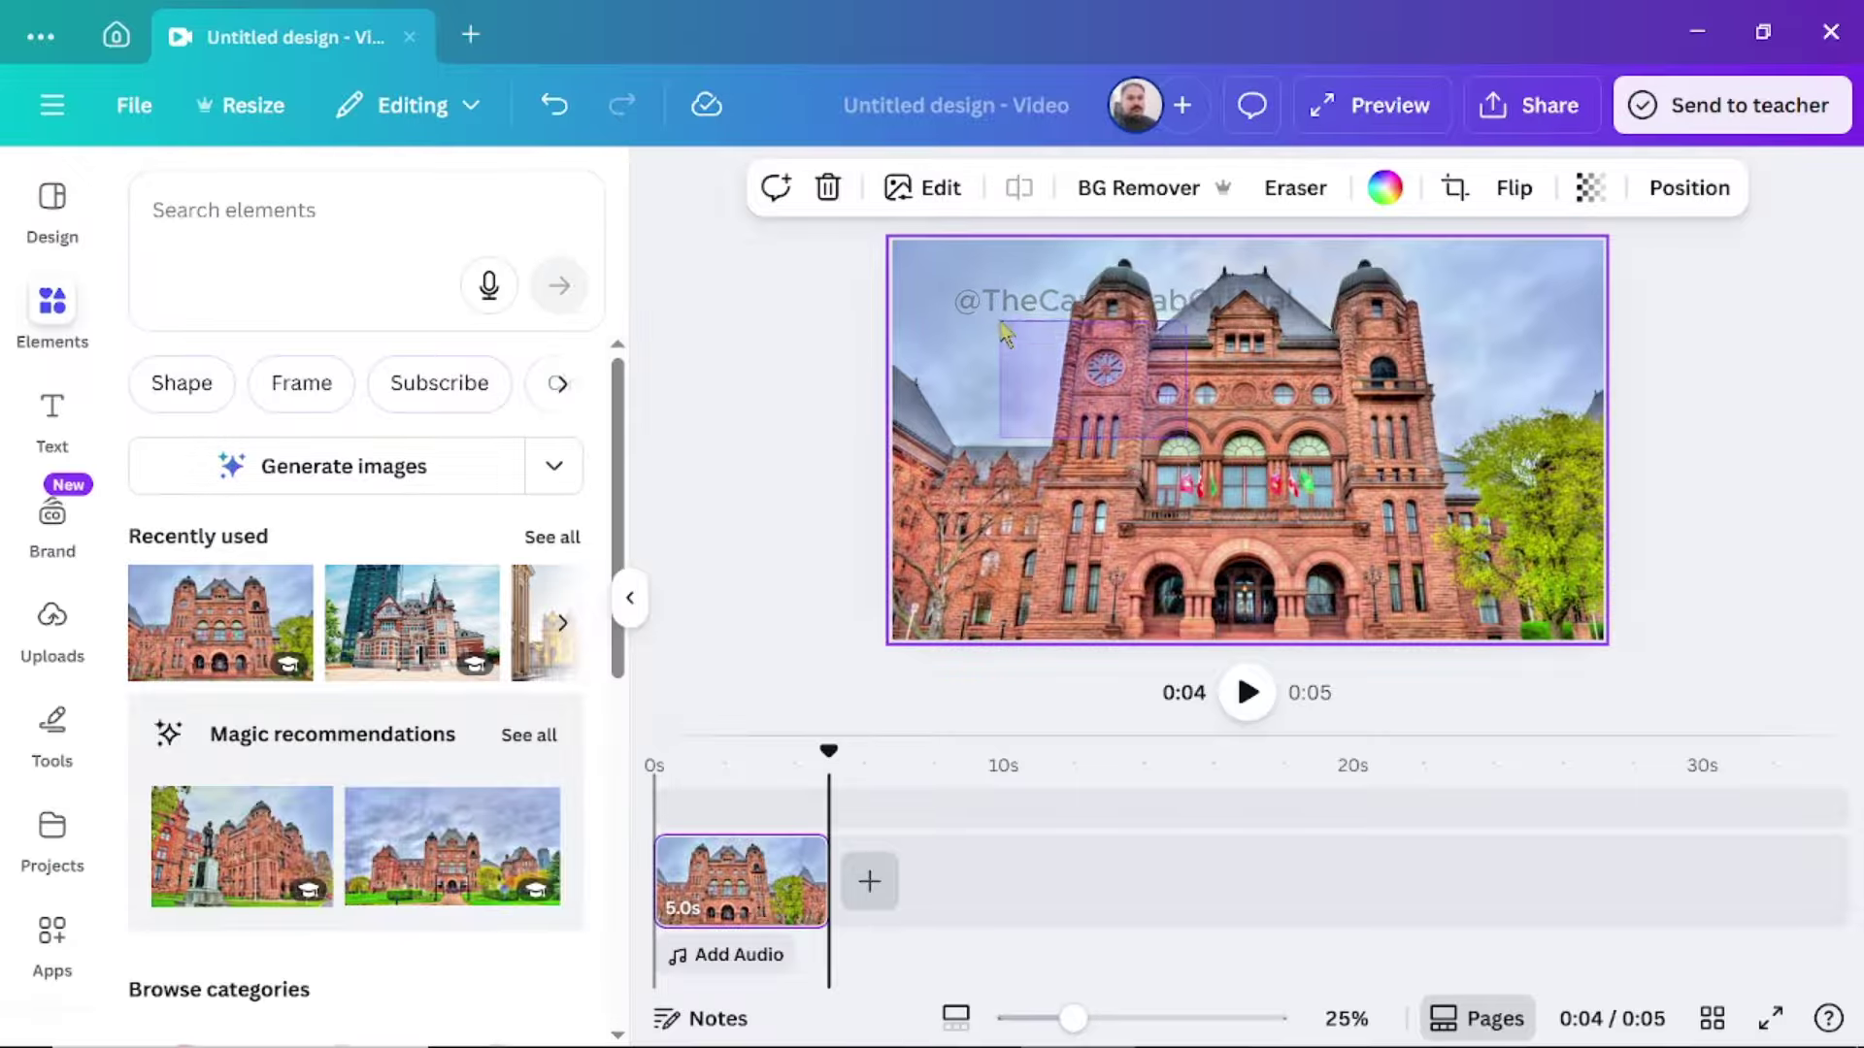
key("Escape")
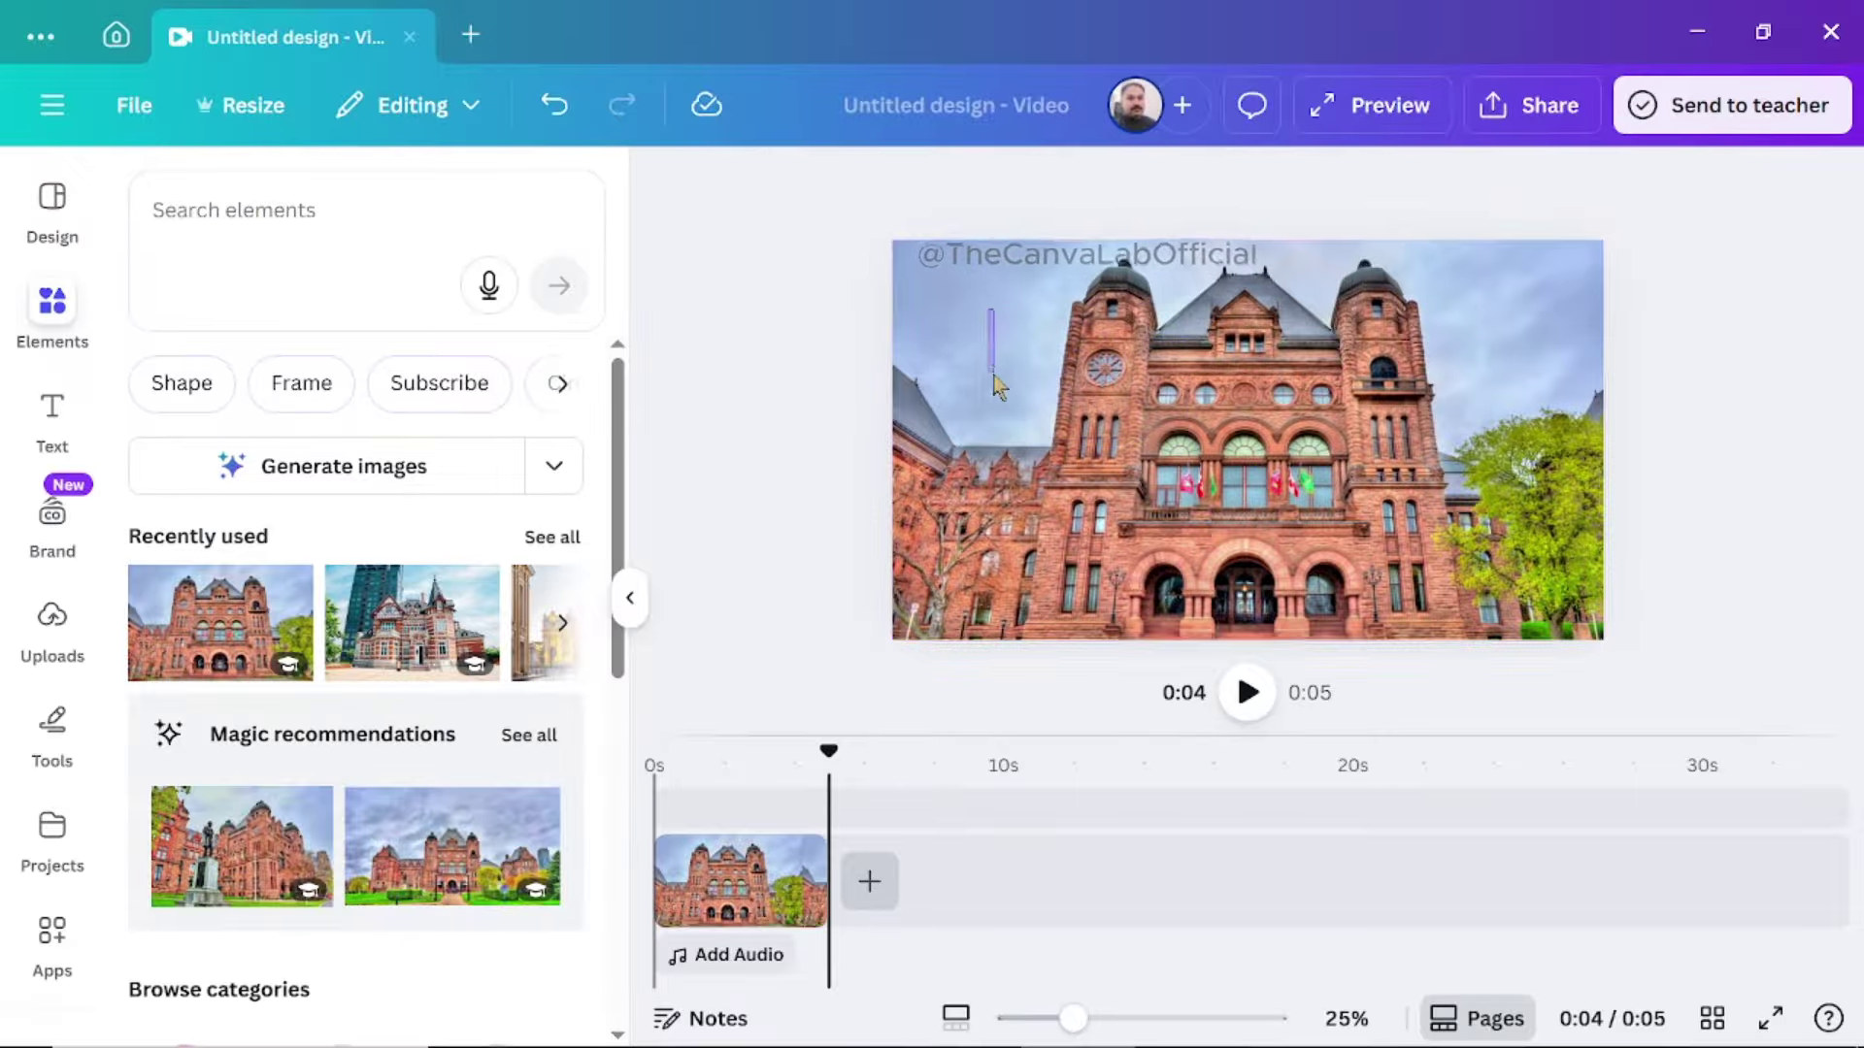
left_click(554, 107)
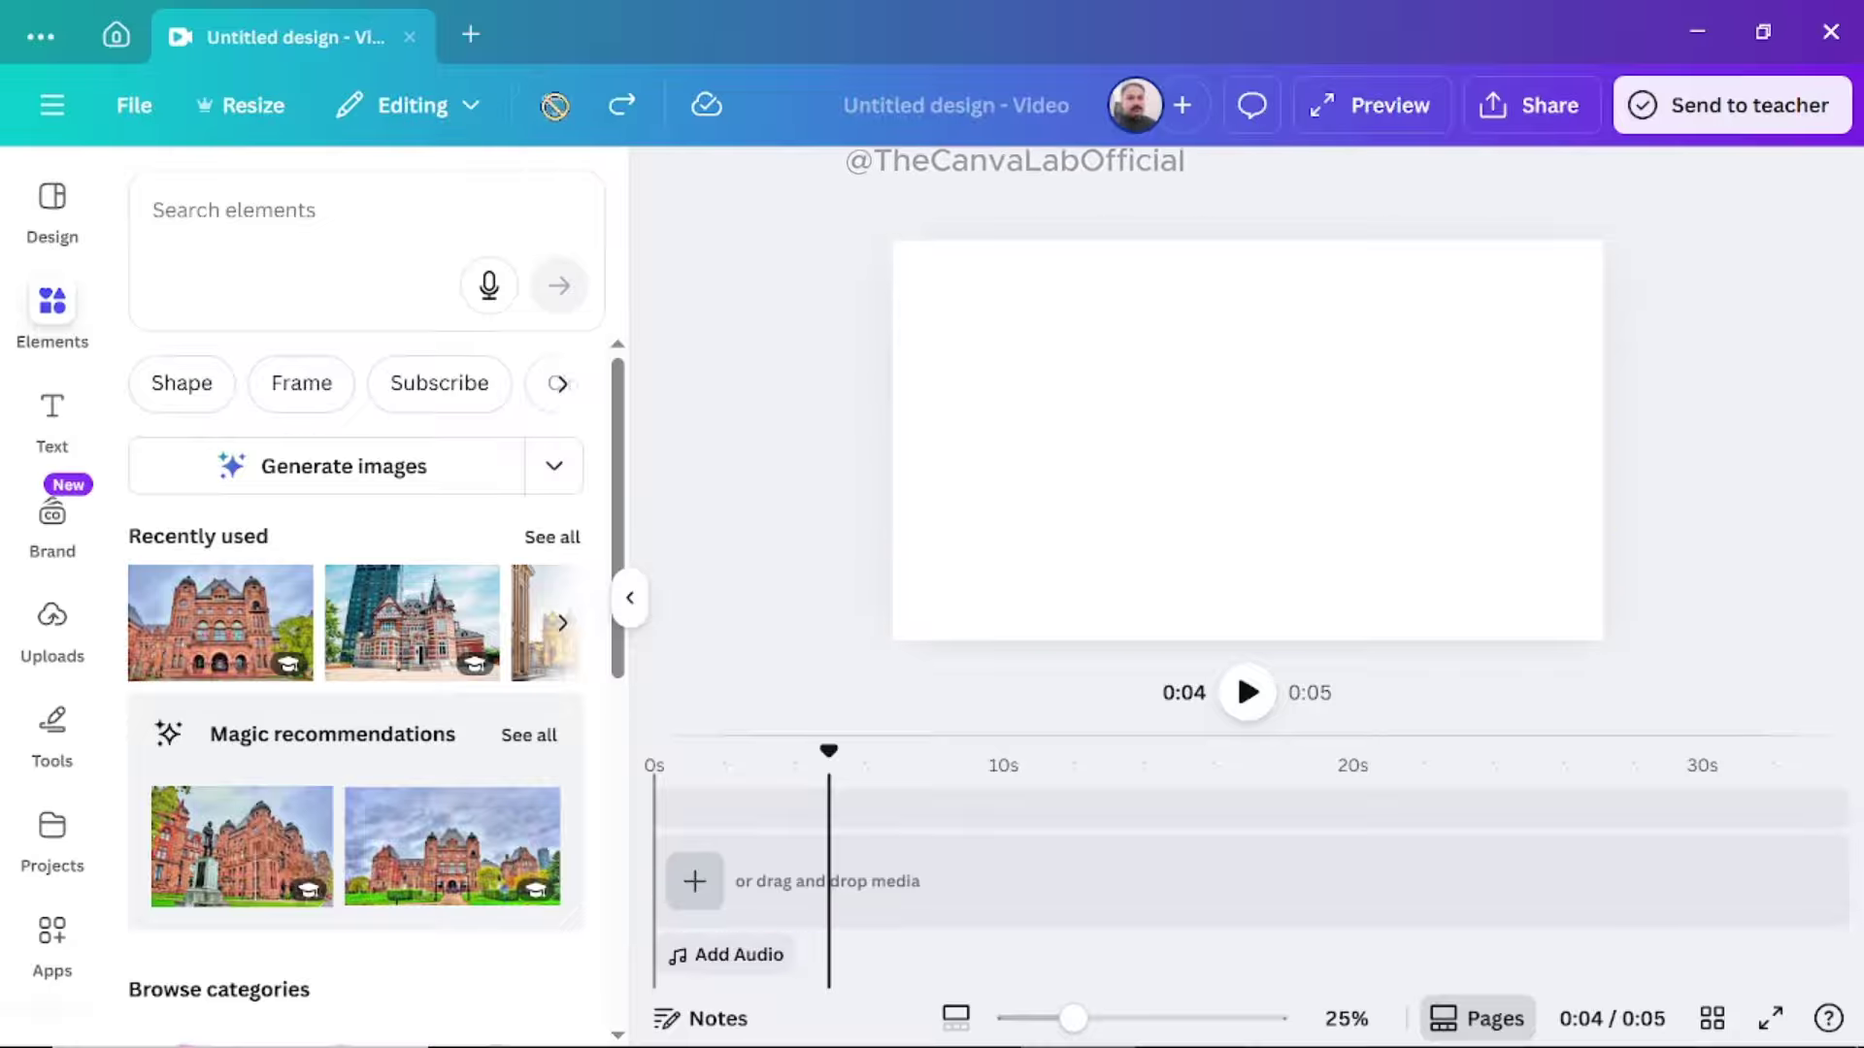
Step: Place the recently used red-brick building photo on the canvas as a separate element and enlarge it to cover the whole page
left_click_drag(225, 631, 1214, 453)
left_click_drag(1138, 384, 840, 219)
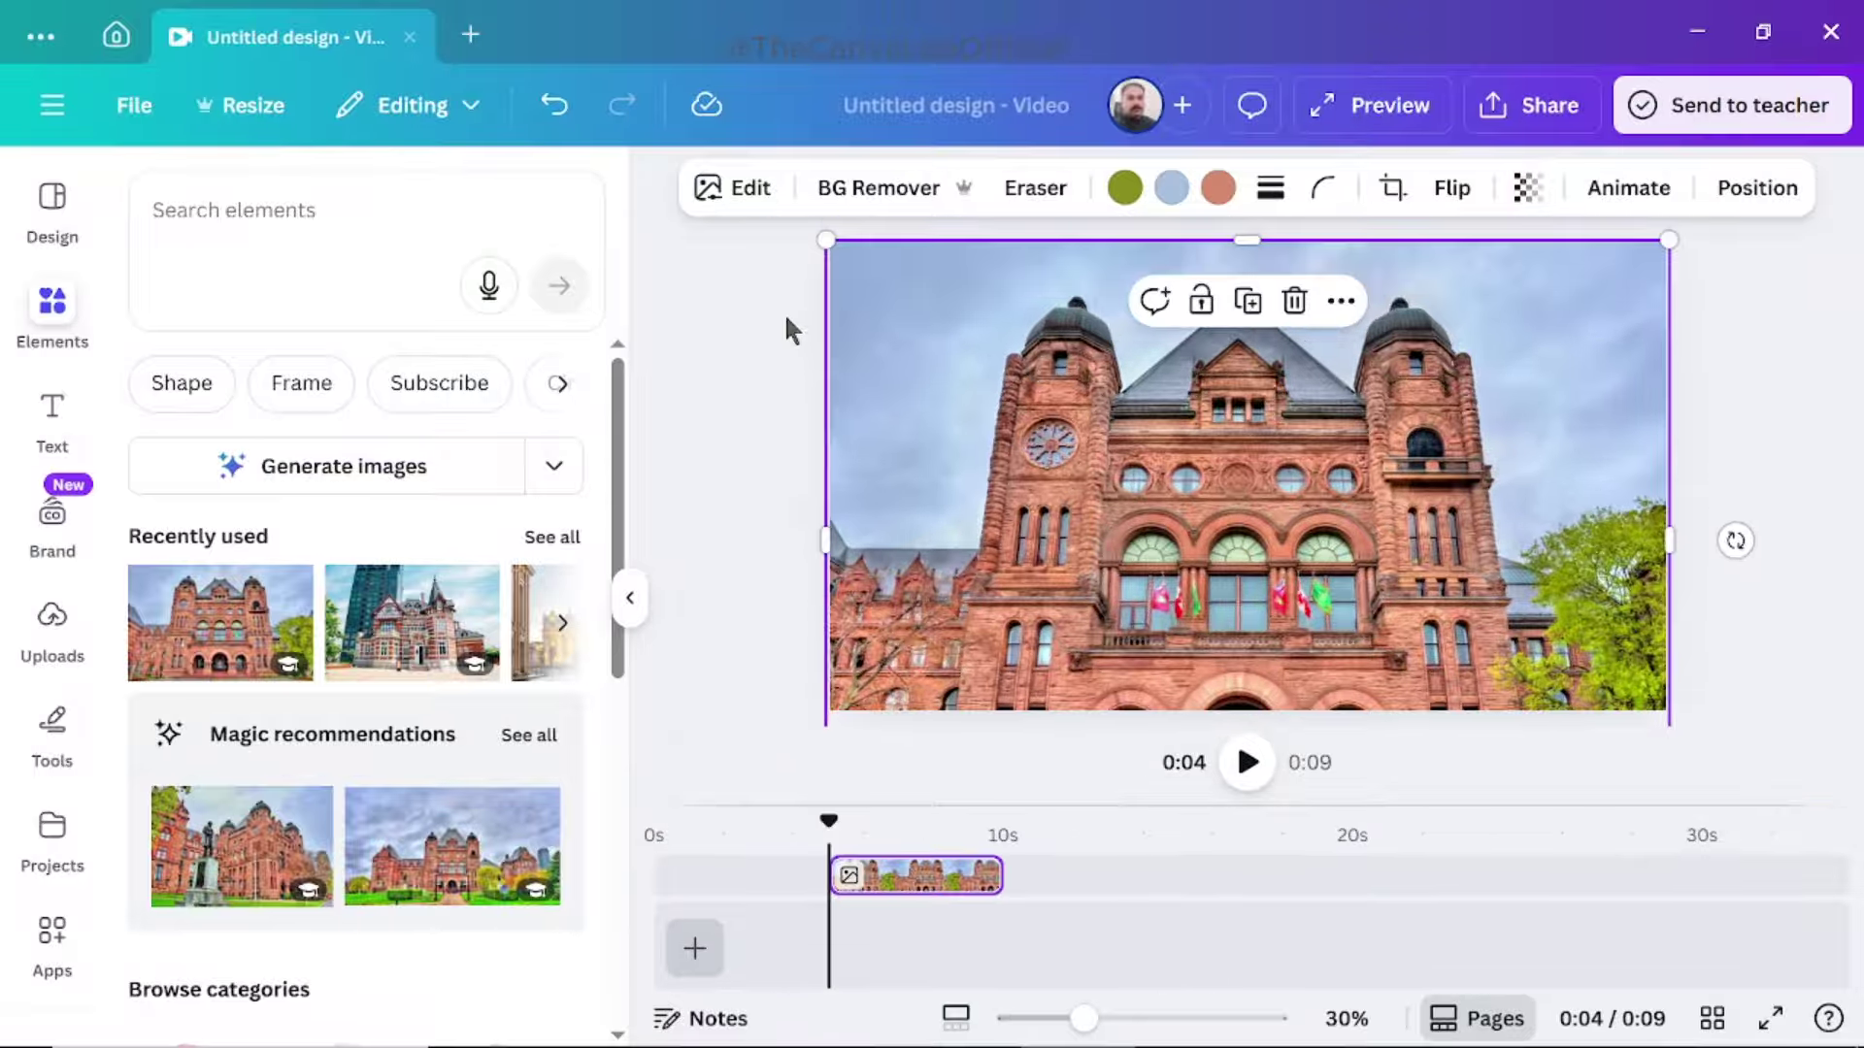
Step: Apply a whole-image Blur to the building photo, trying intensity 75 and settling on a somewhat lower level
left_click(750, 190)
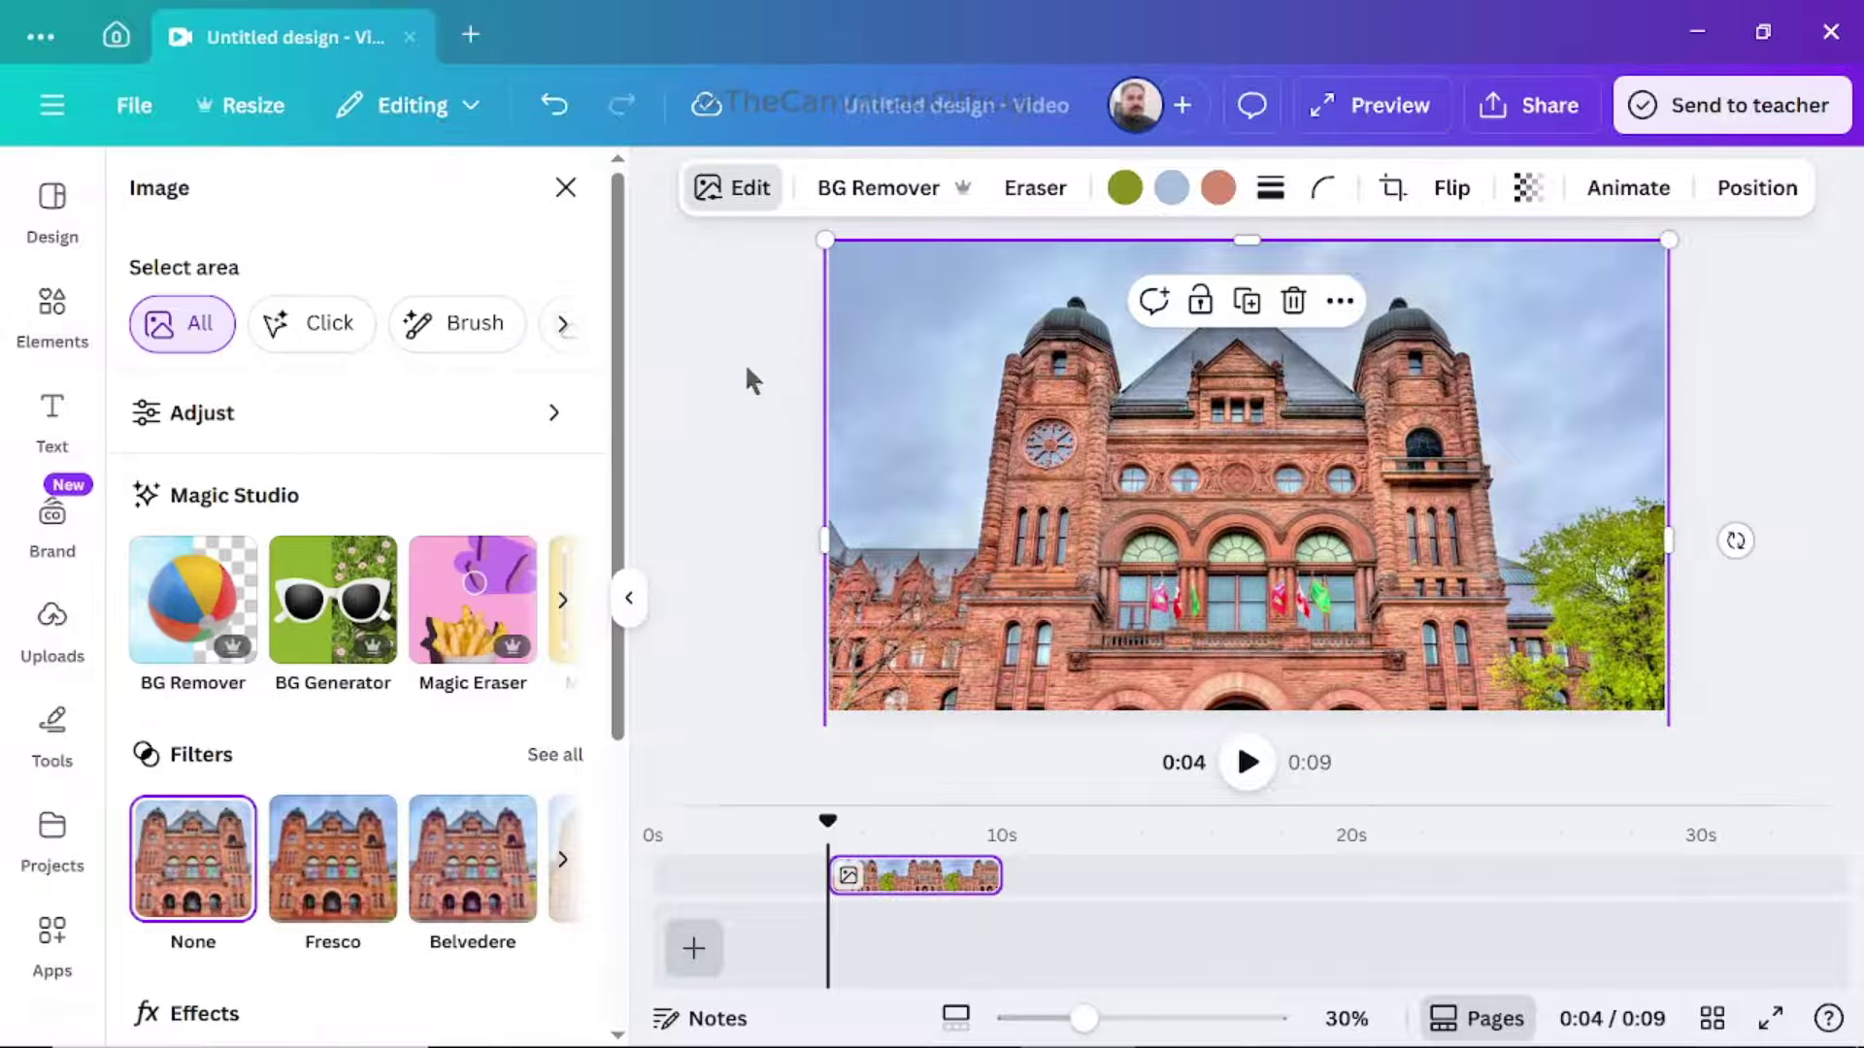
left_click_drag(621, 408, 635, 666)
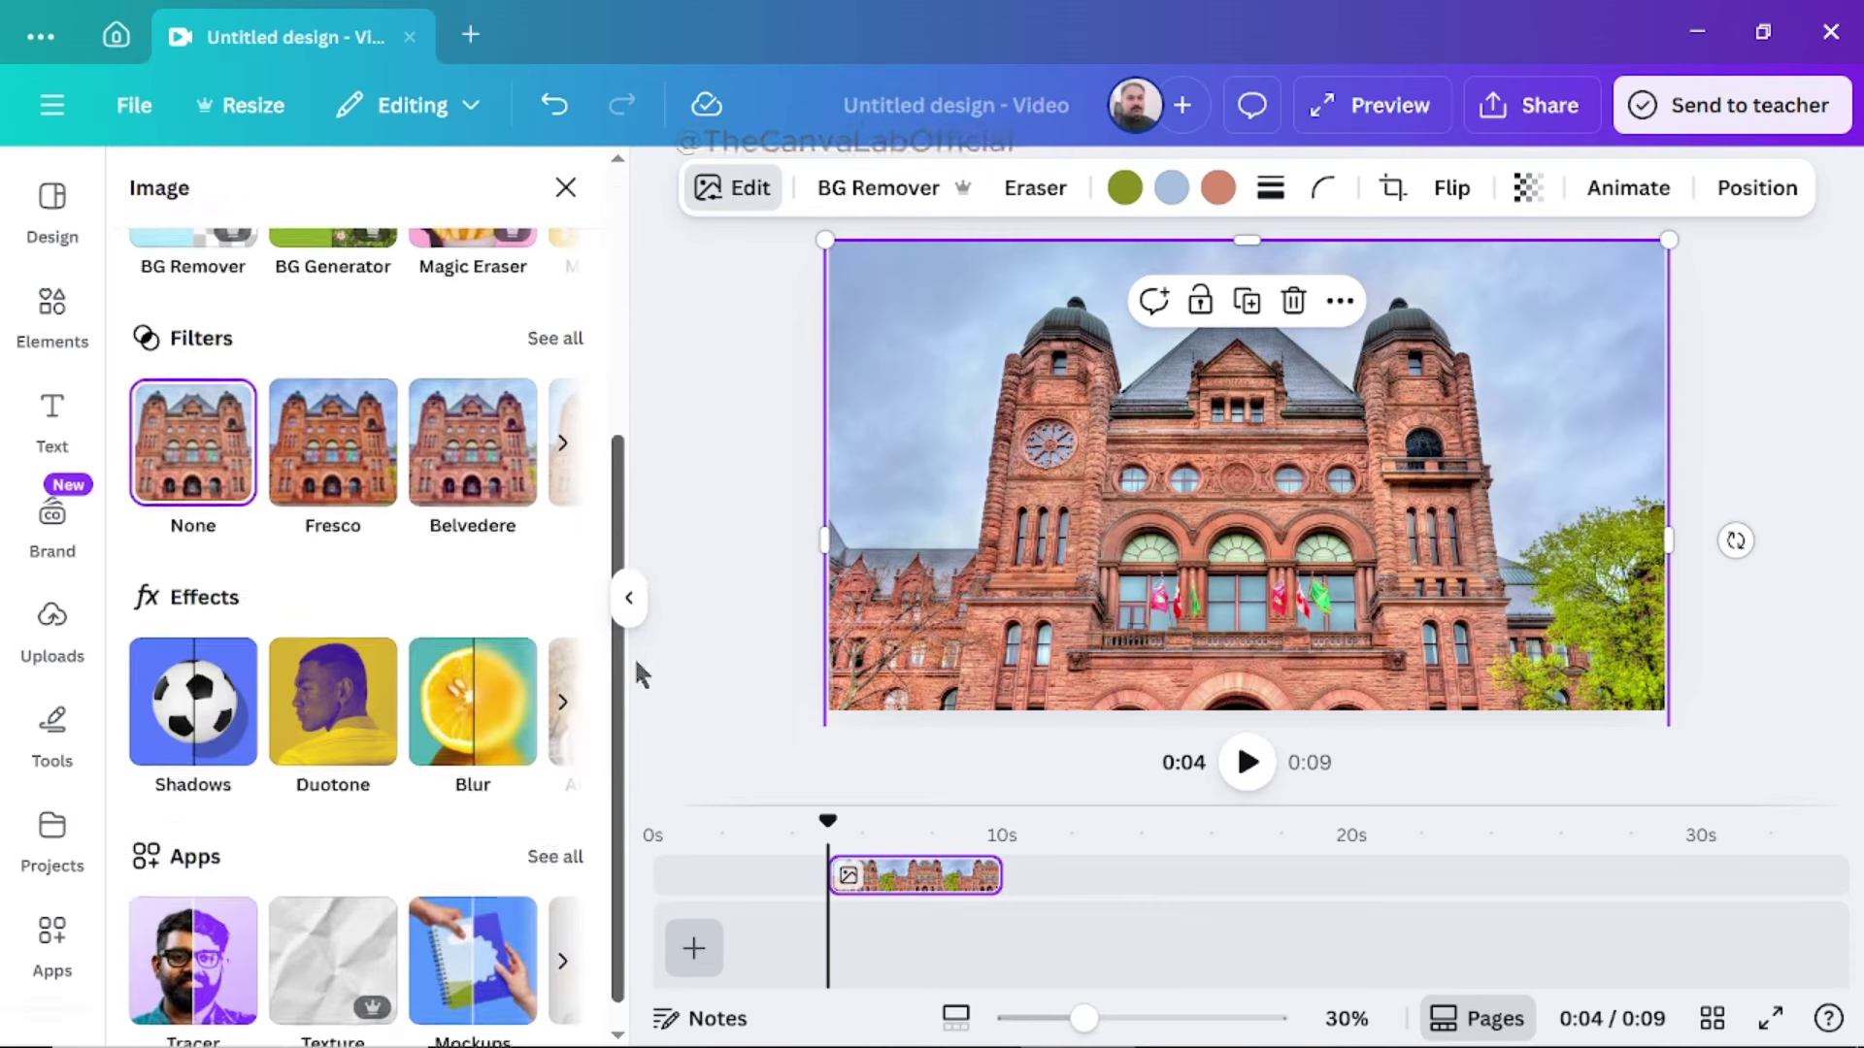
left_click(469, 719)
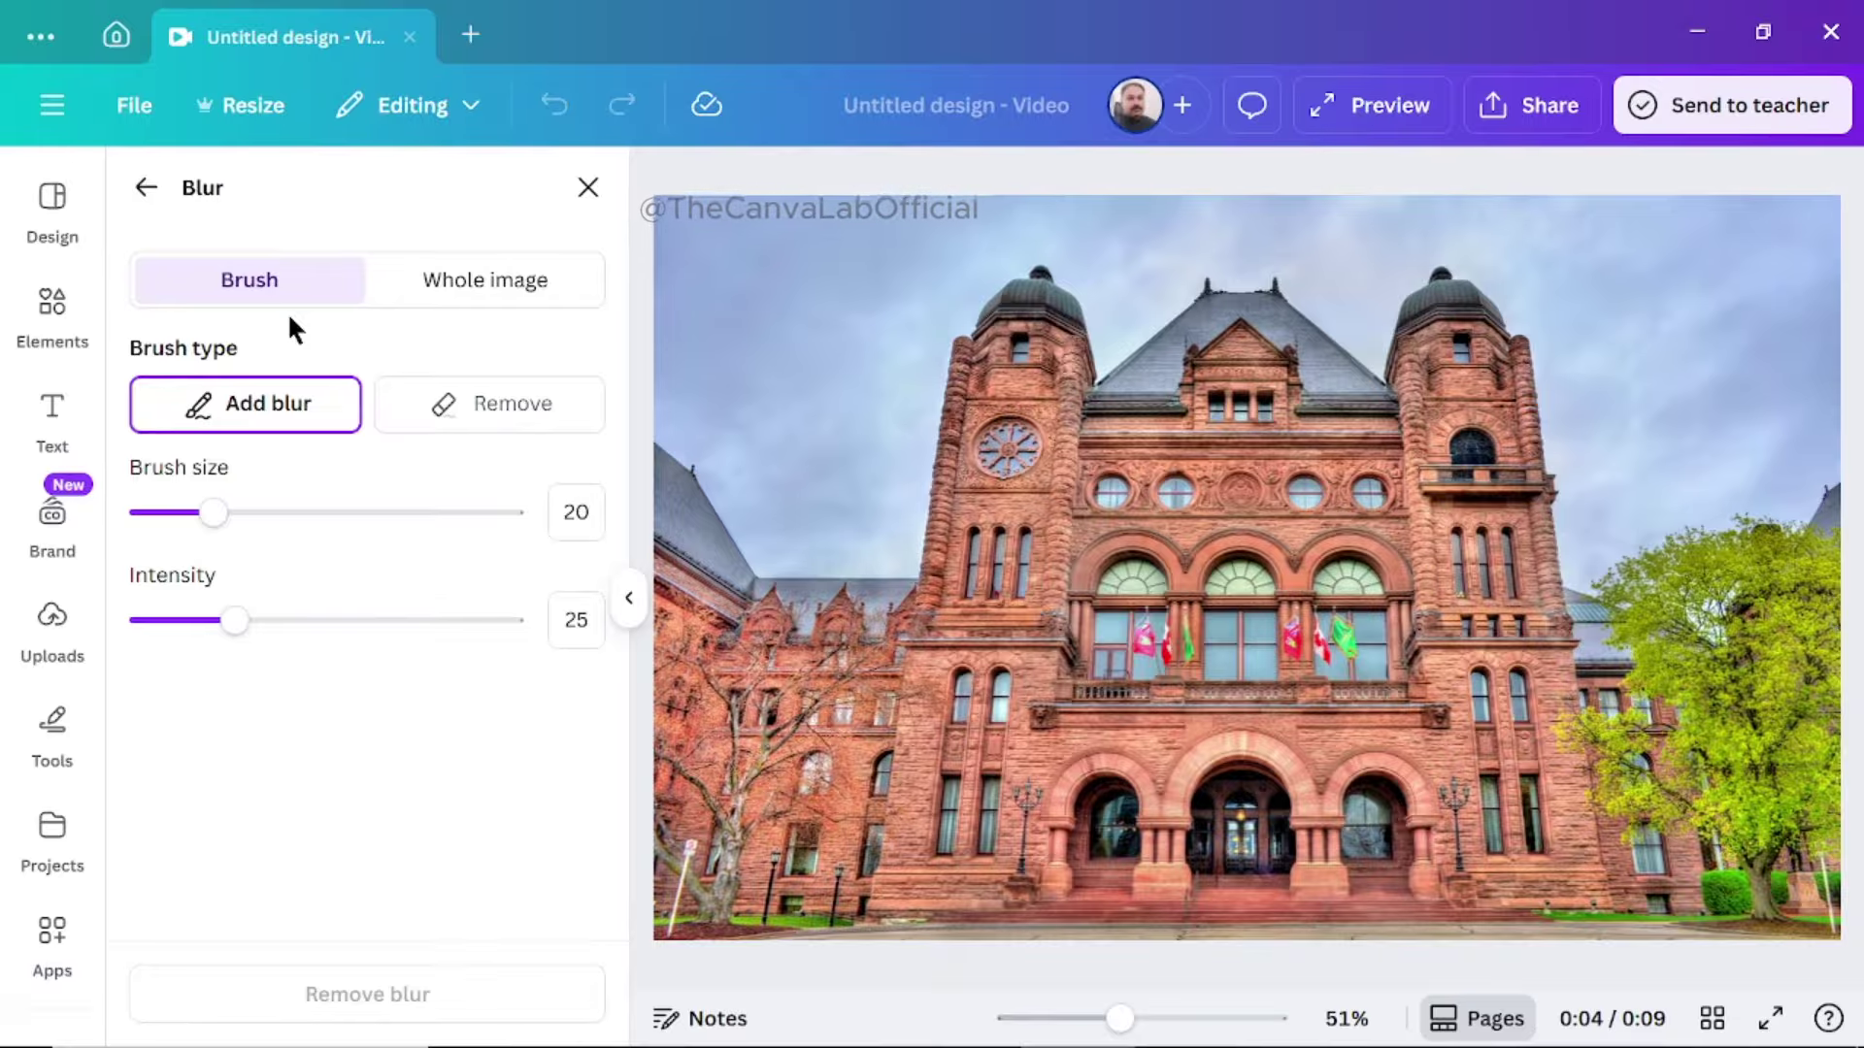
left_click(509, 289)
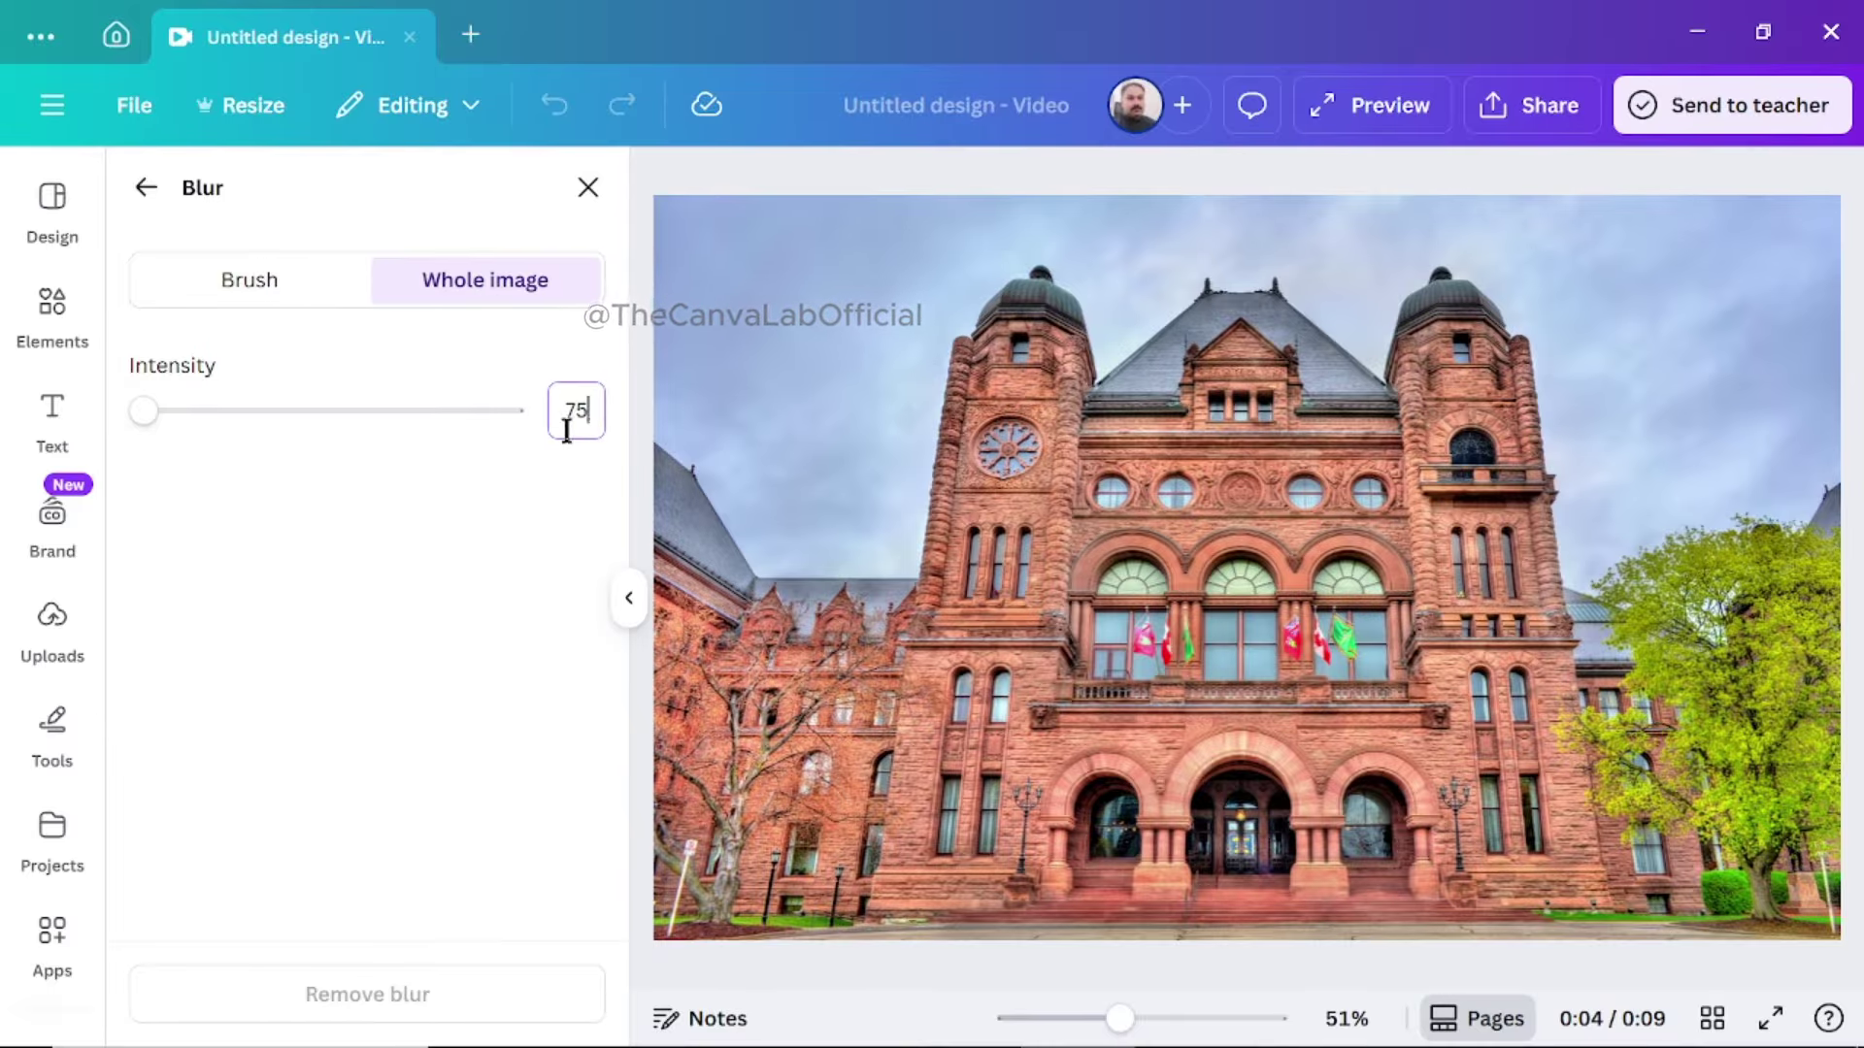
left_click_drag(416, 425, 363, 428)
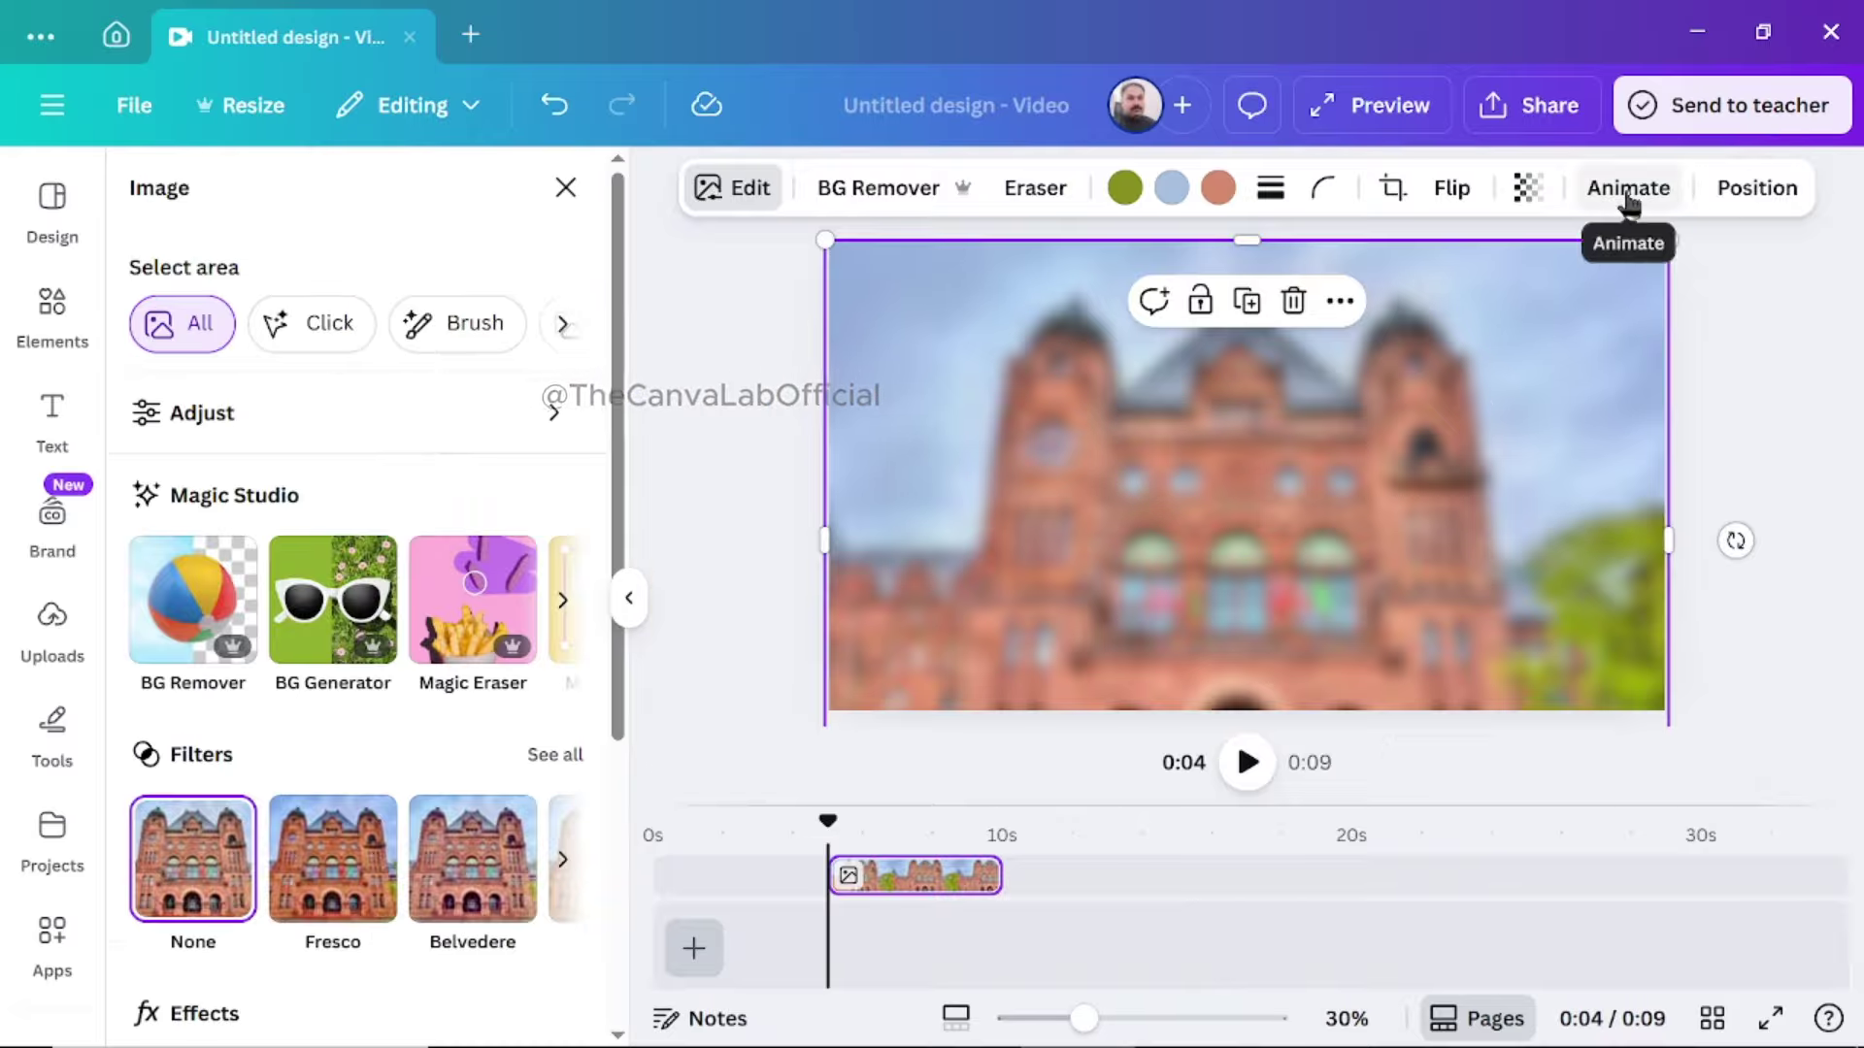
Step: Animate the blurred photo with Breathe set to In at a reduced scale, and enlarge the photo beyond the canvas edges
left_click(1629, 195)
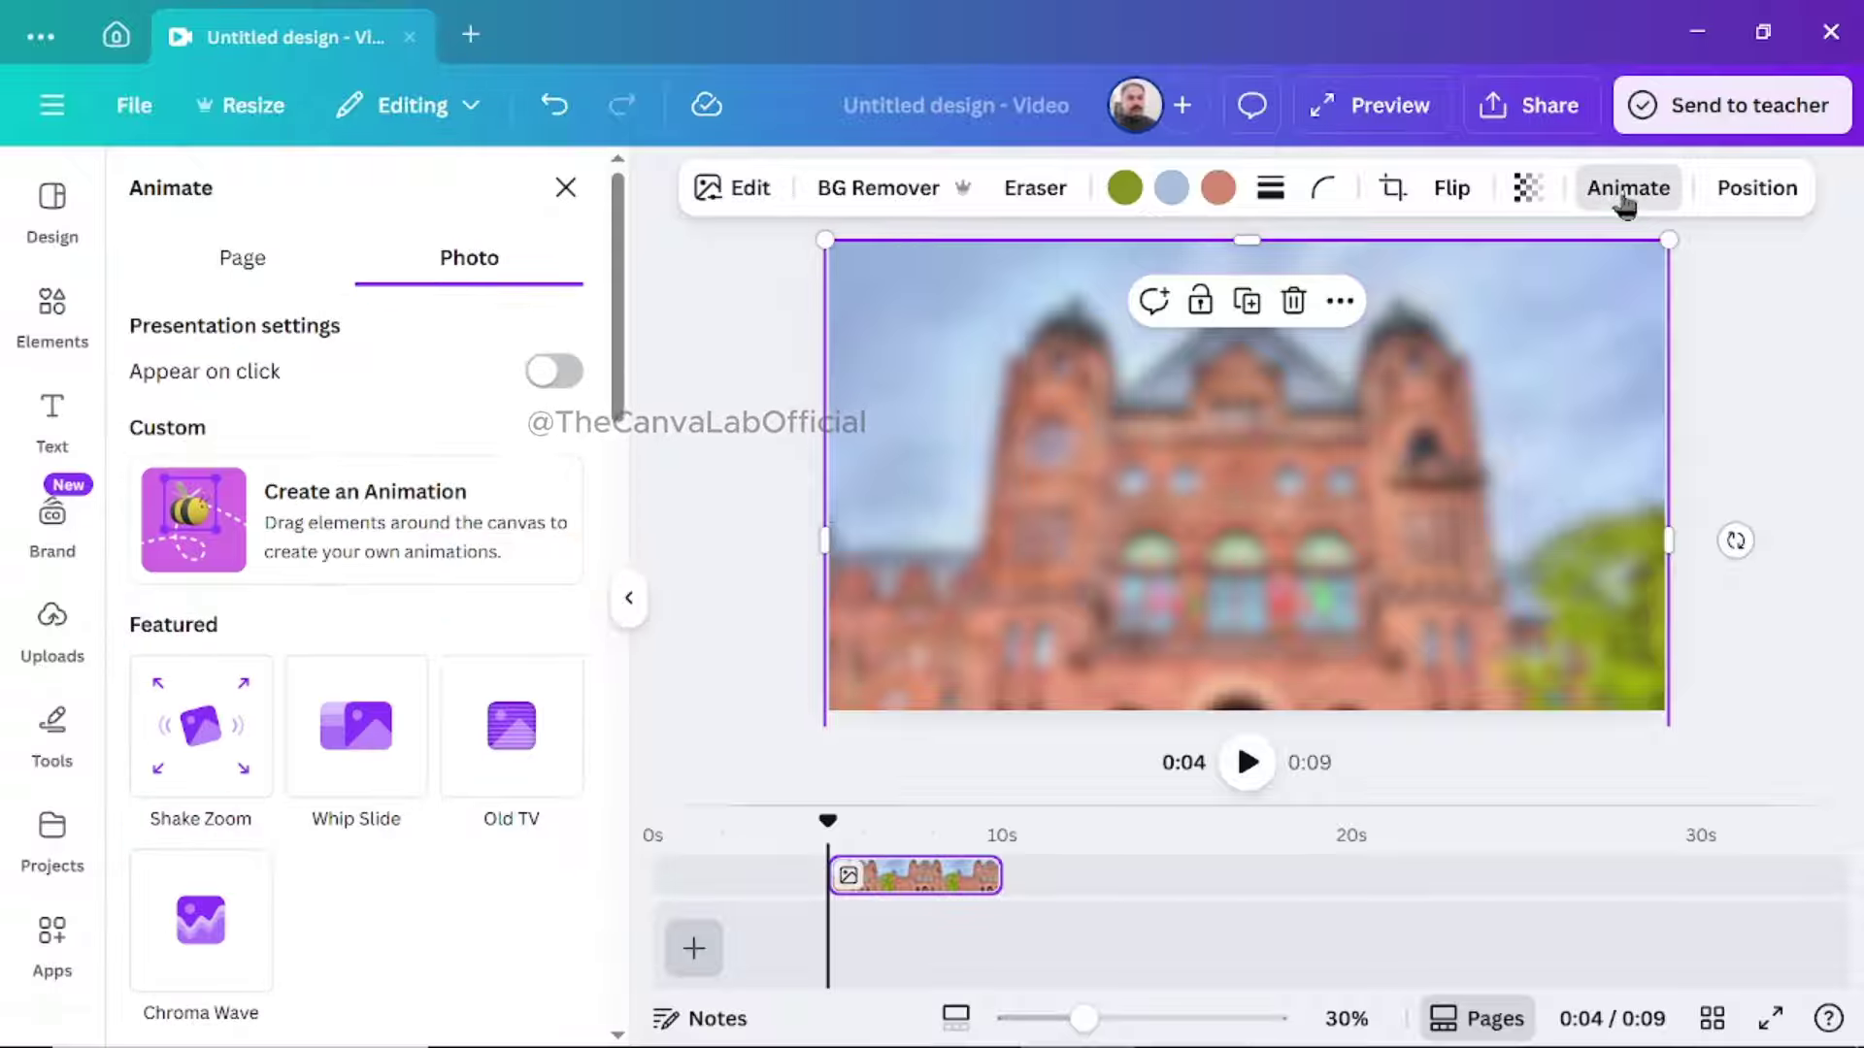
left_click_drag(620, 361, 661, 710)
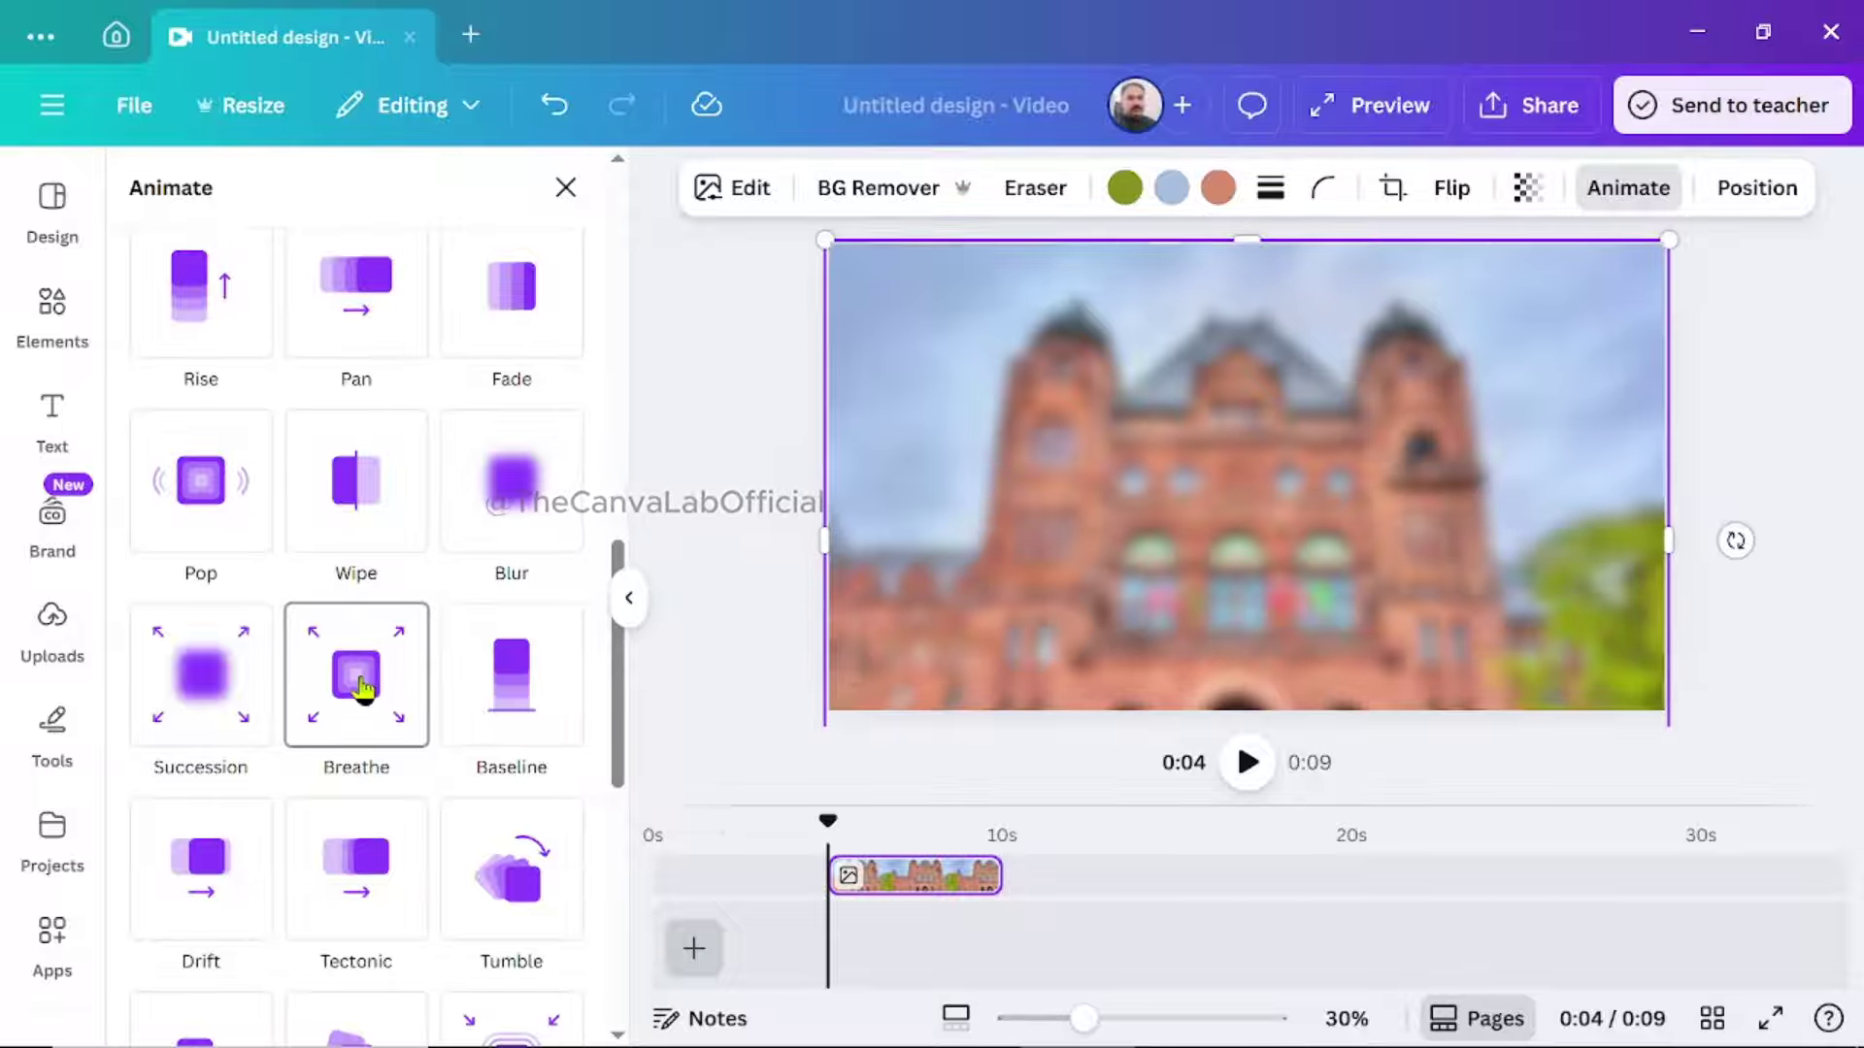
left_click(363, 687)
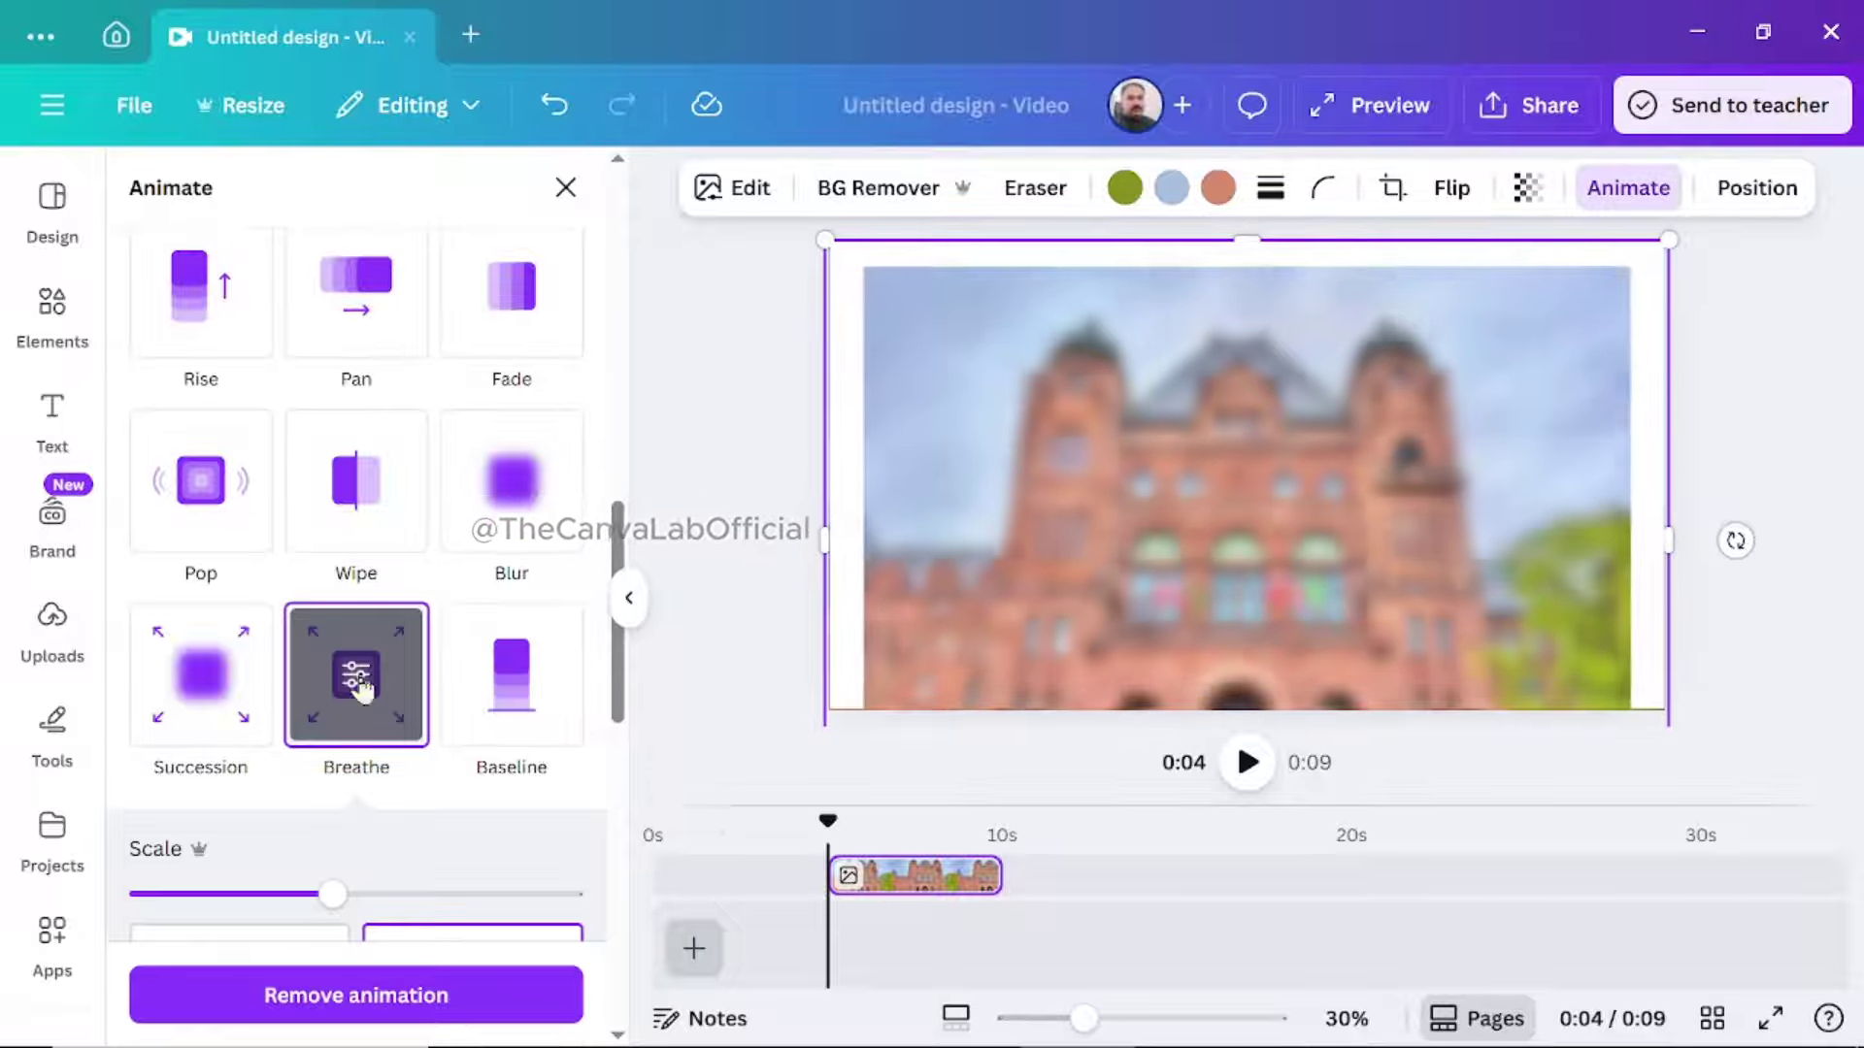
left_click_drag(621, 707, 632, 772)
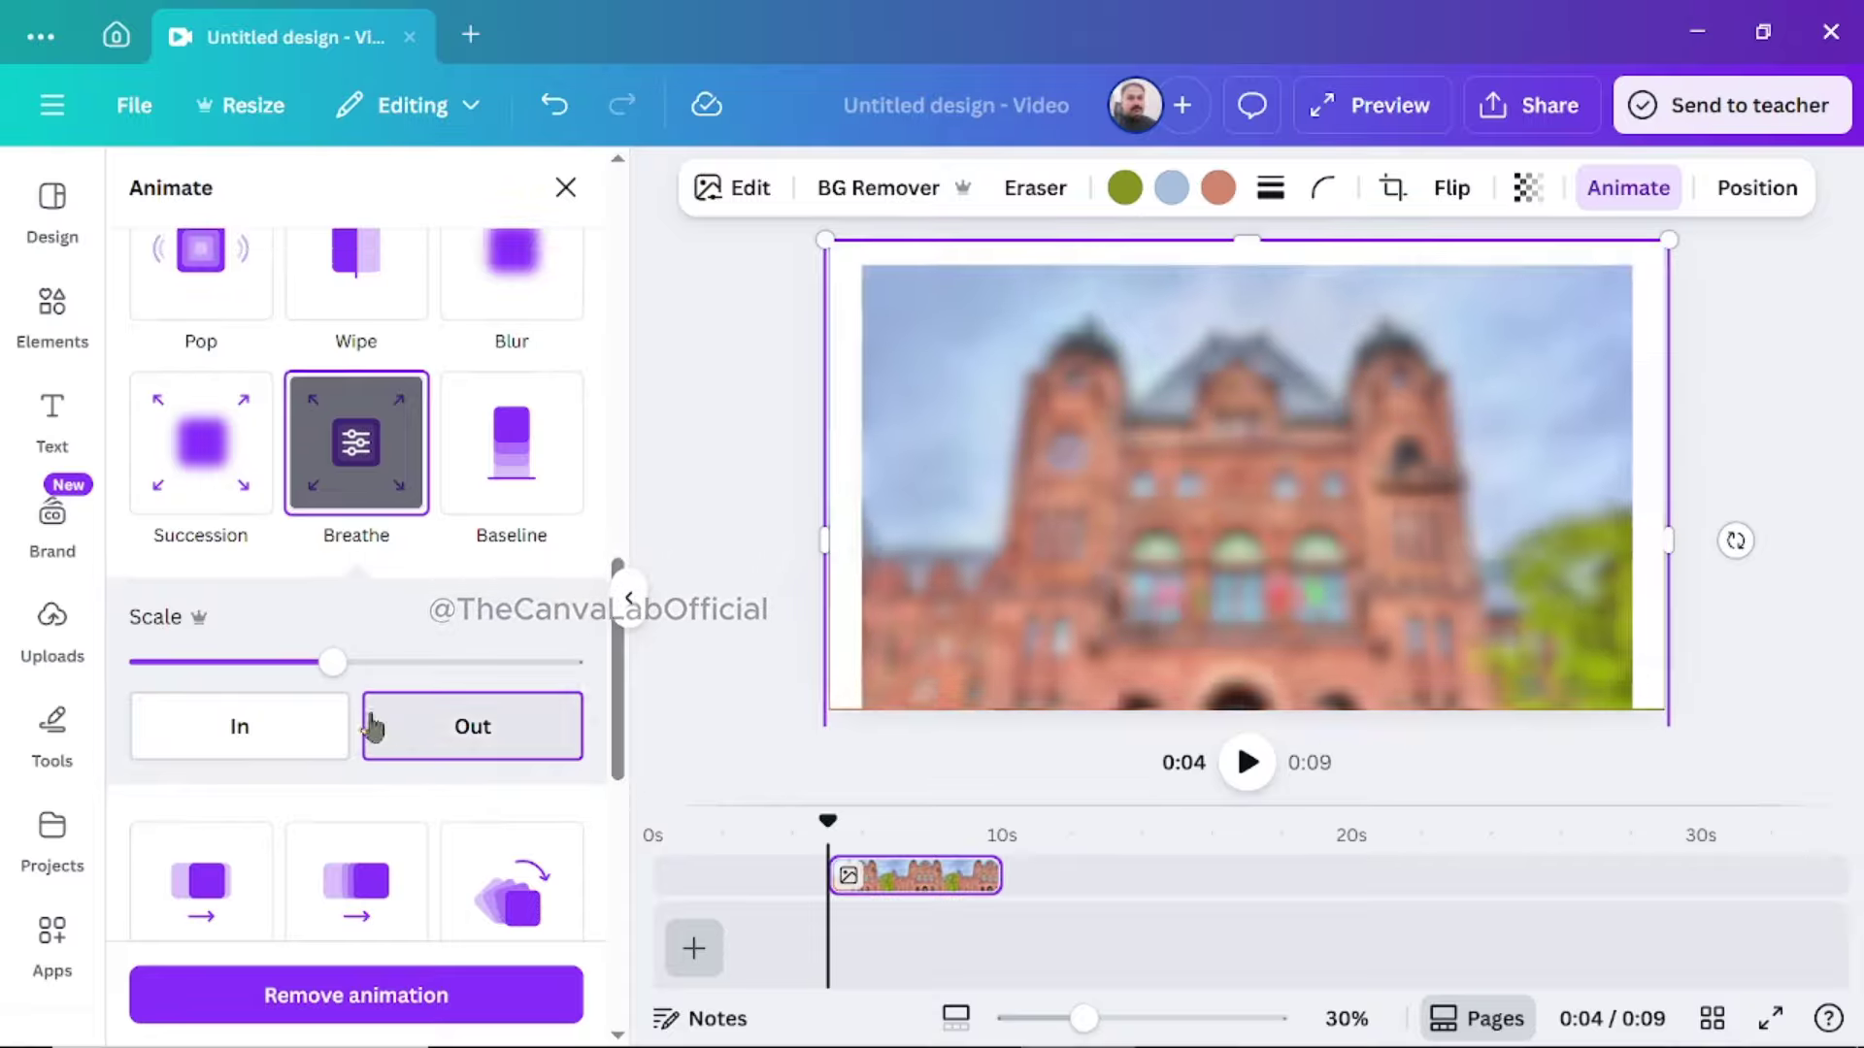
left_click(262, 739)
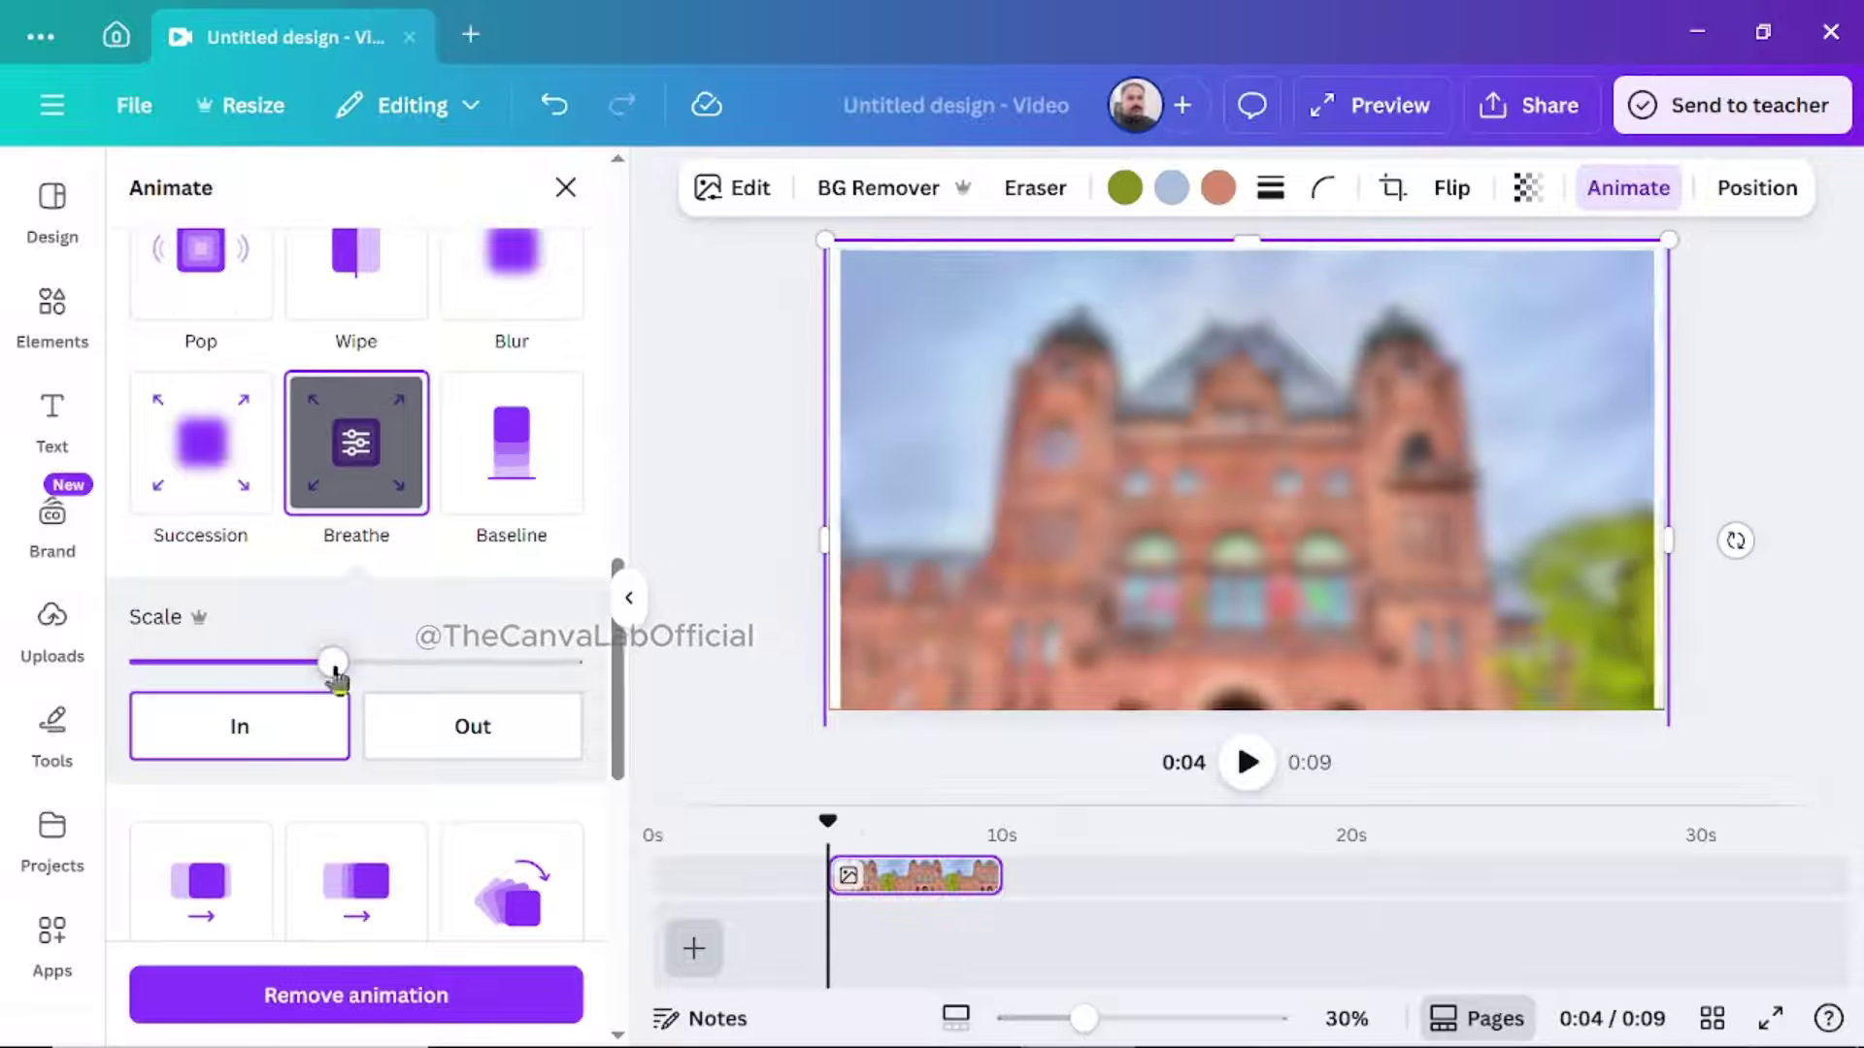
left_click_drag(332, 662, 262, 679)
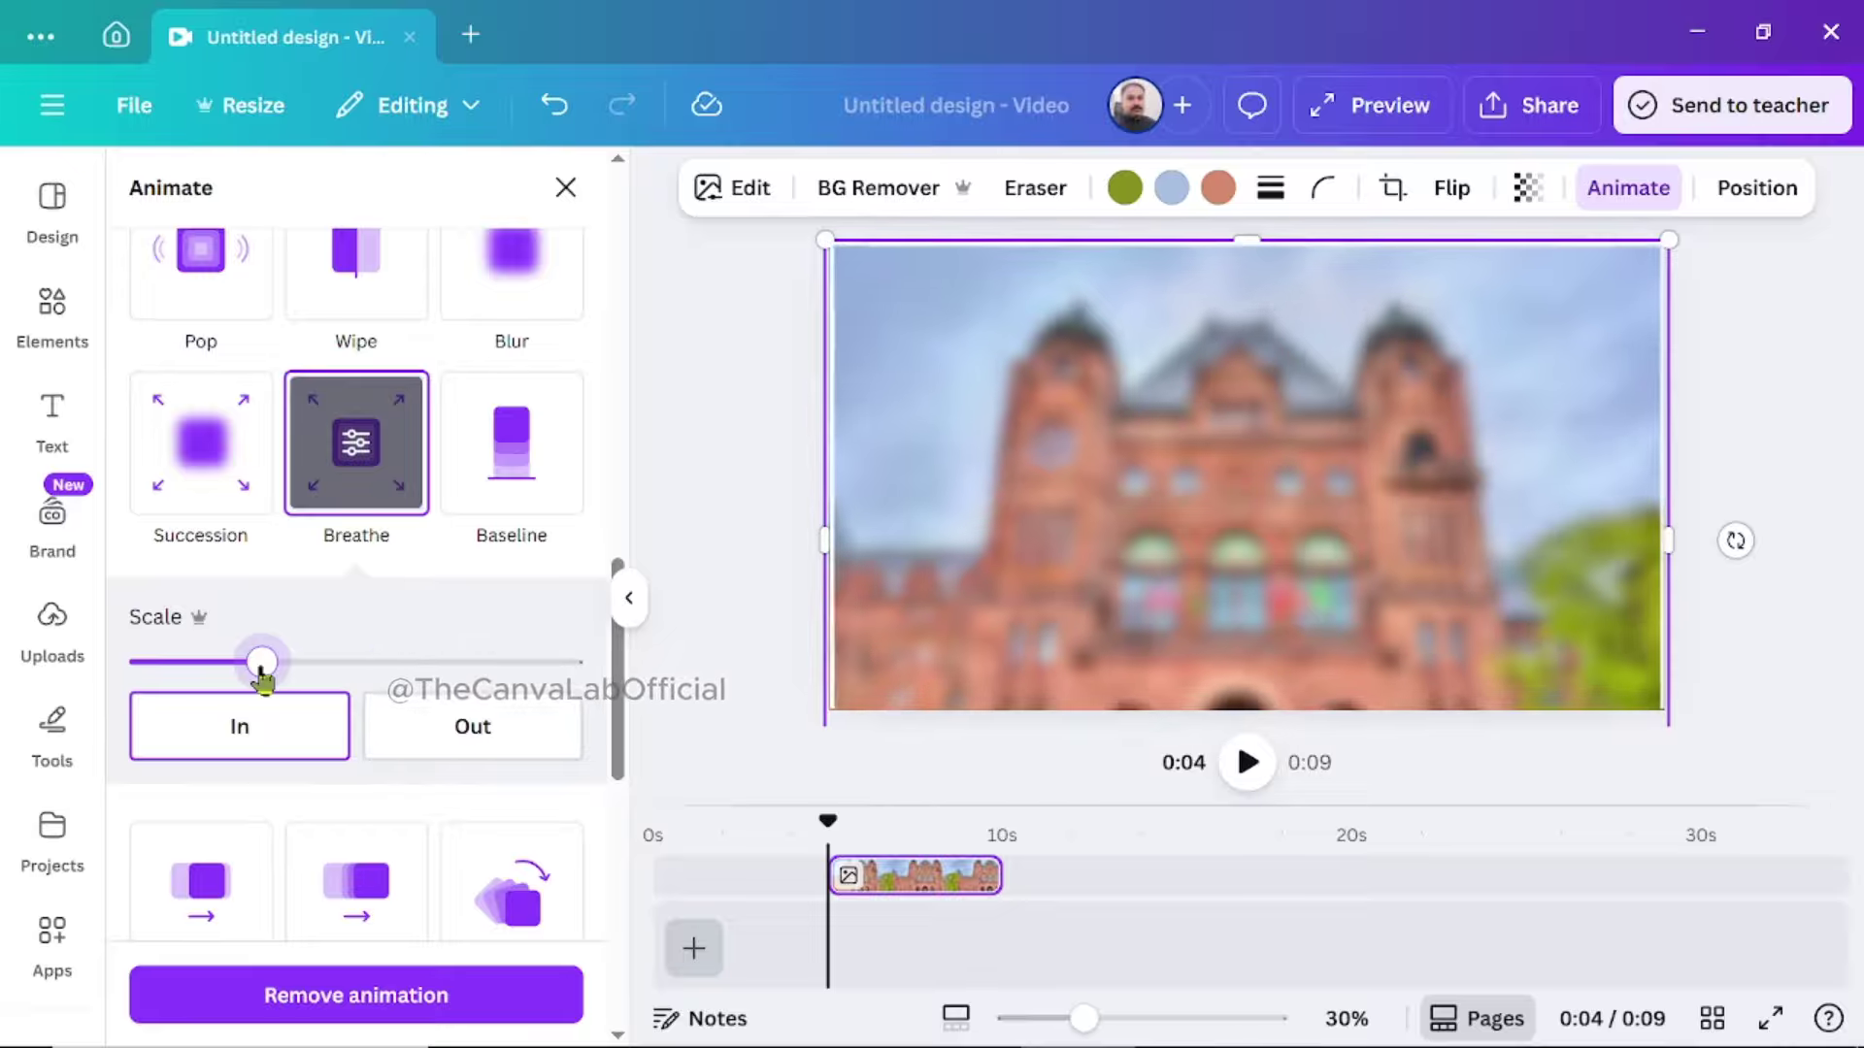
left_click(452, 743)
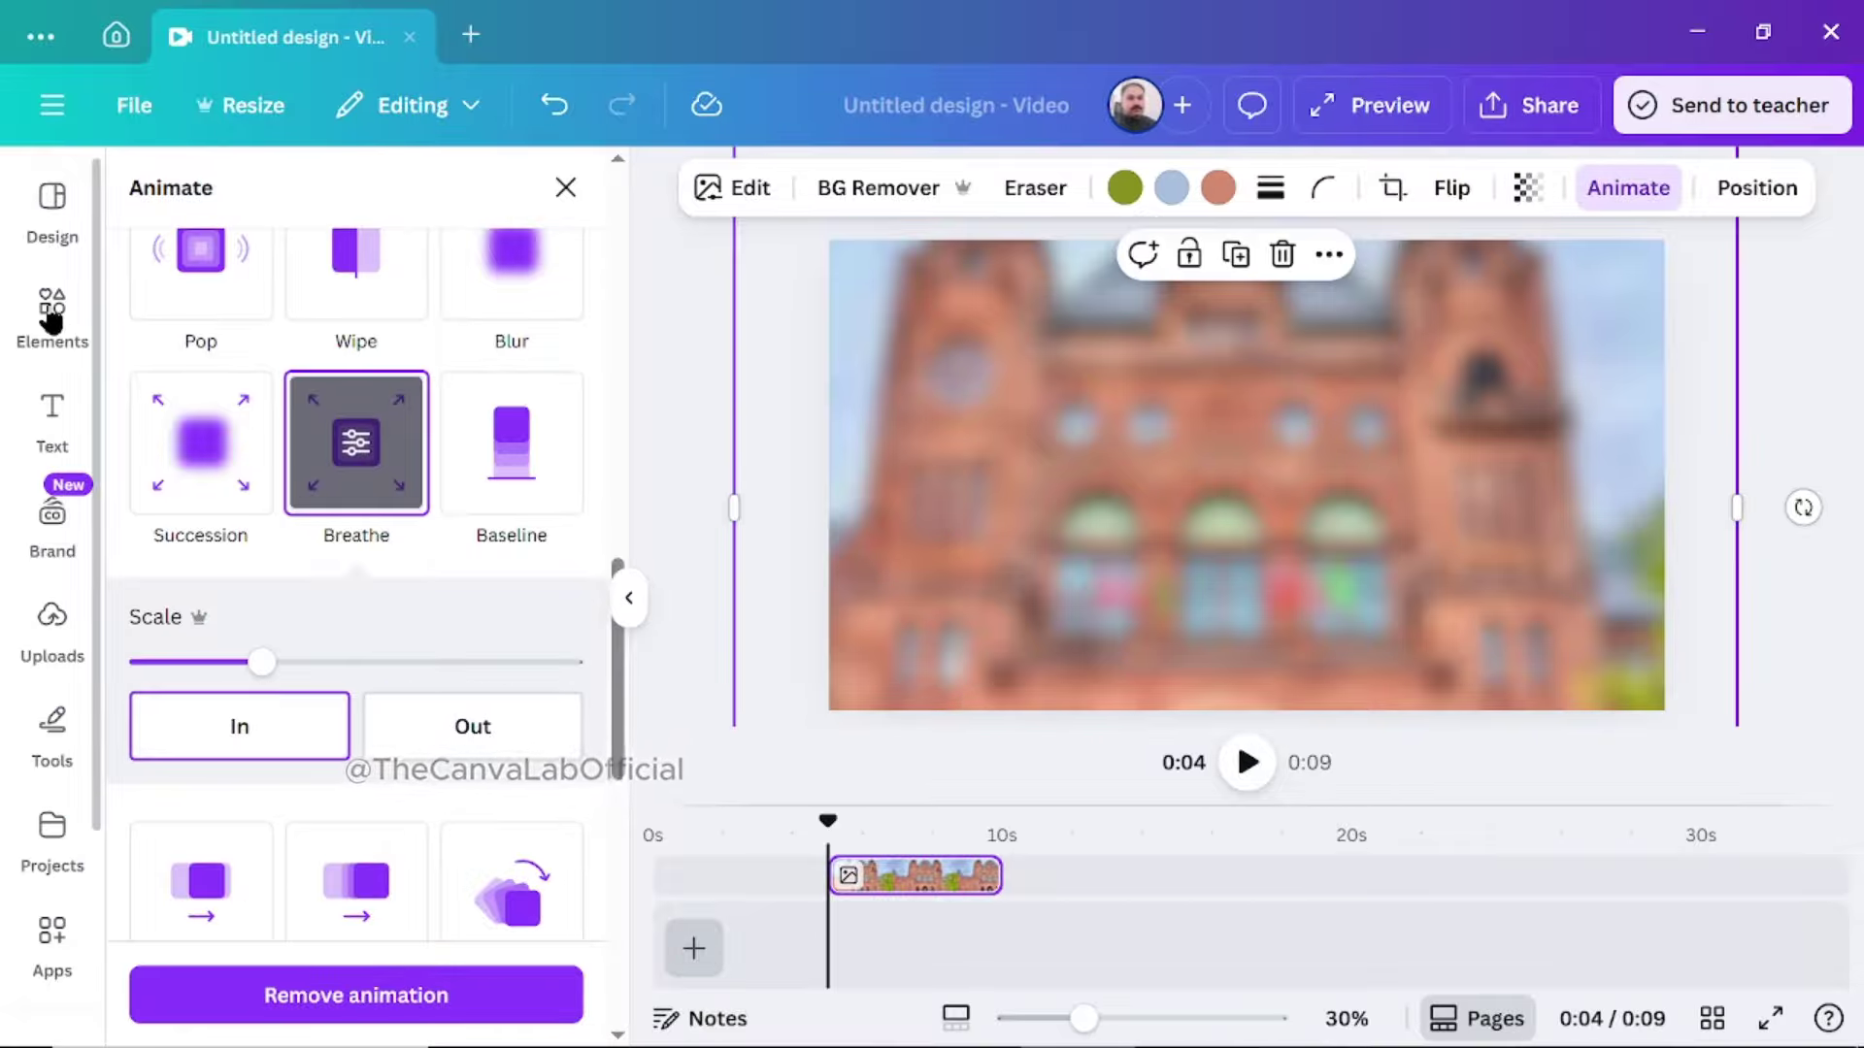
Step: Search the elements for "bokeh", show all graphics, and add the translucent white bokeh circles to the page
left_click(52, 320)
left_click(287, 210)
type("bokeh")
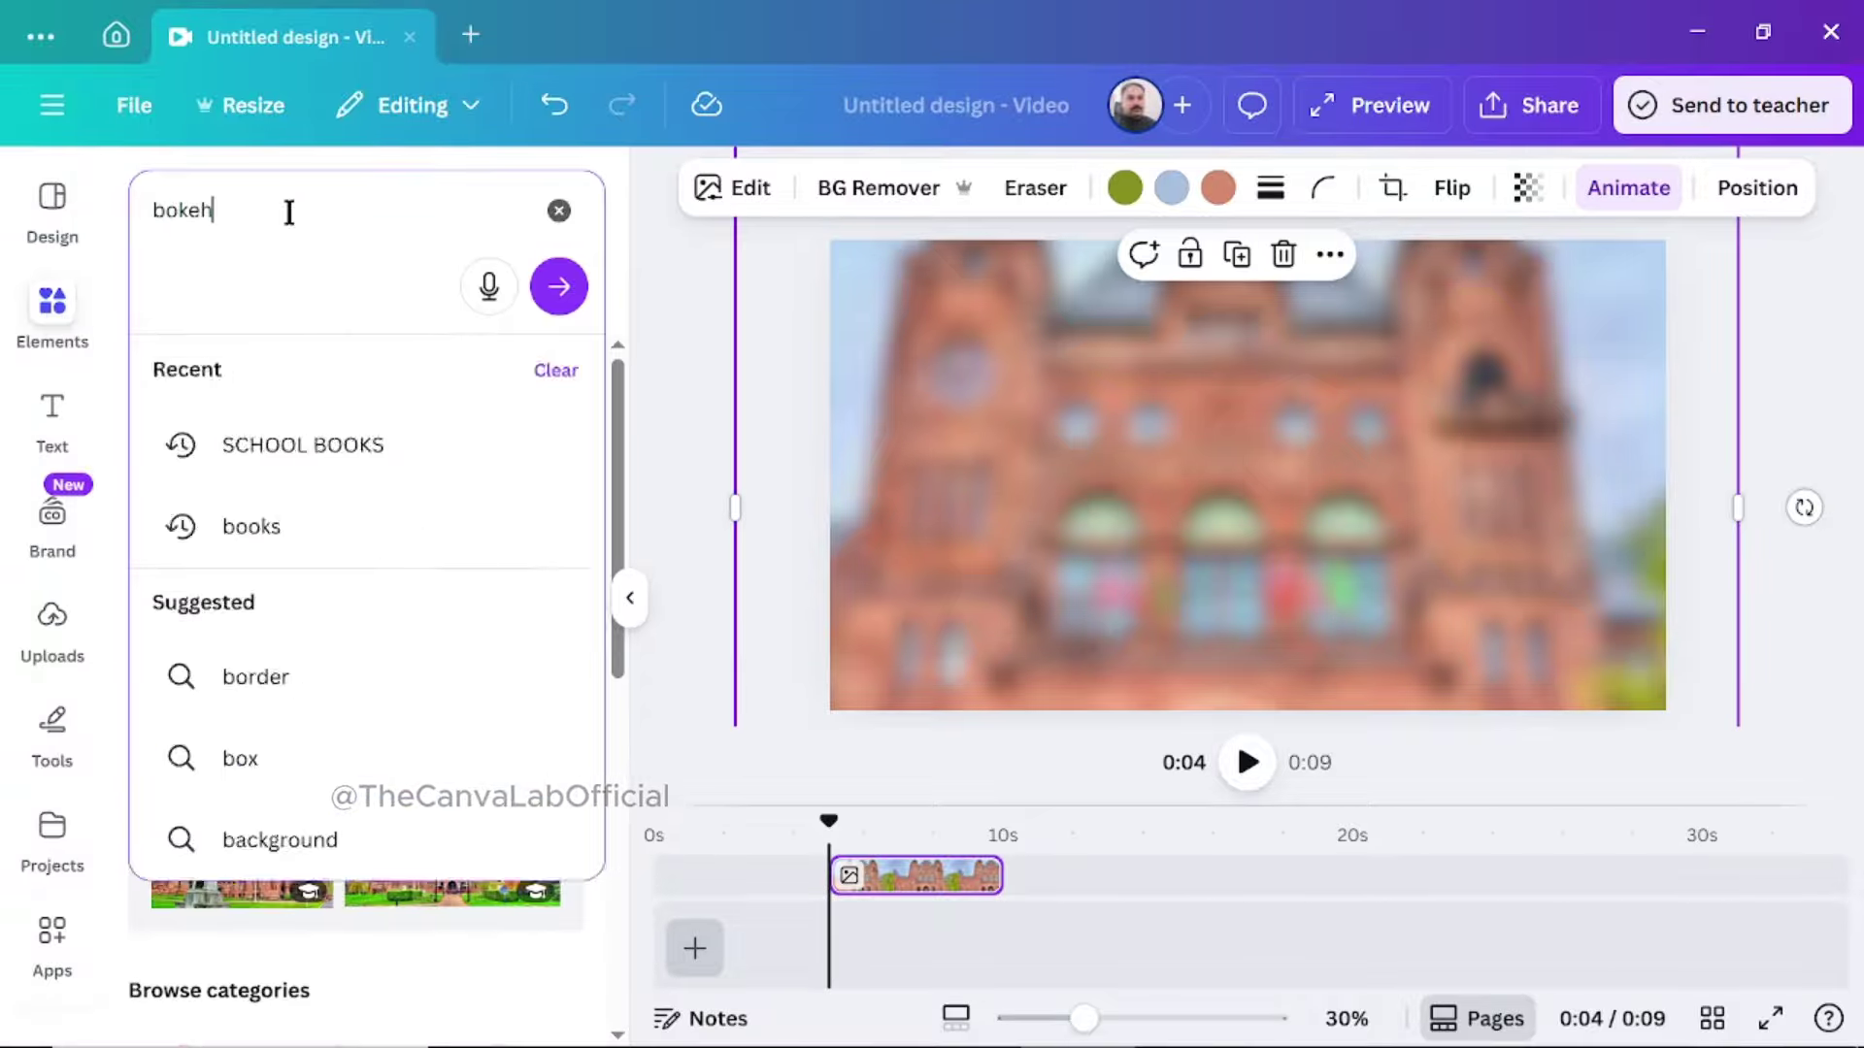
key("Return")
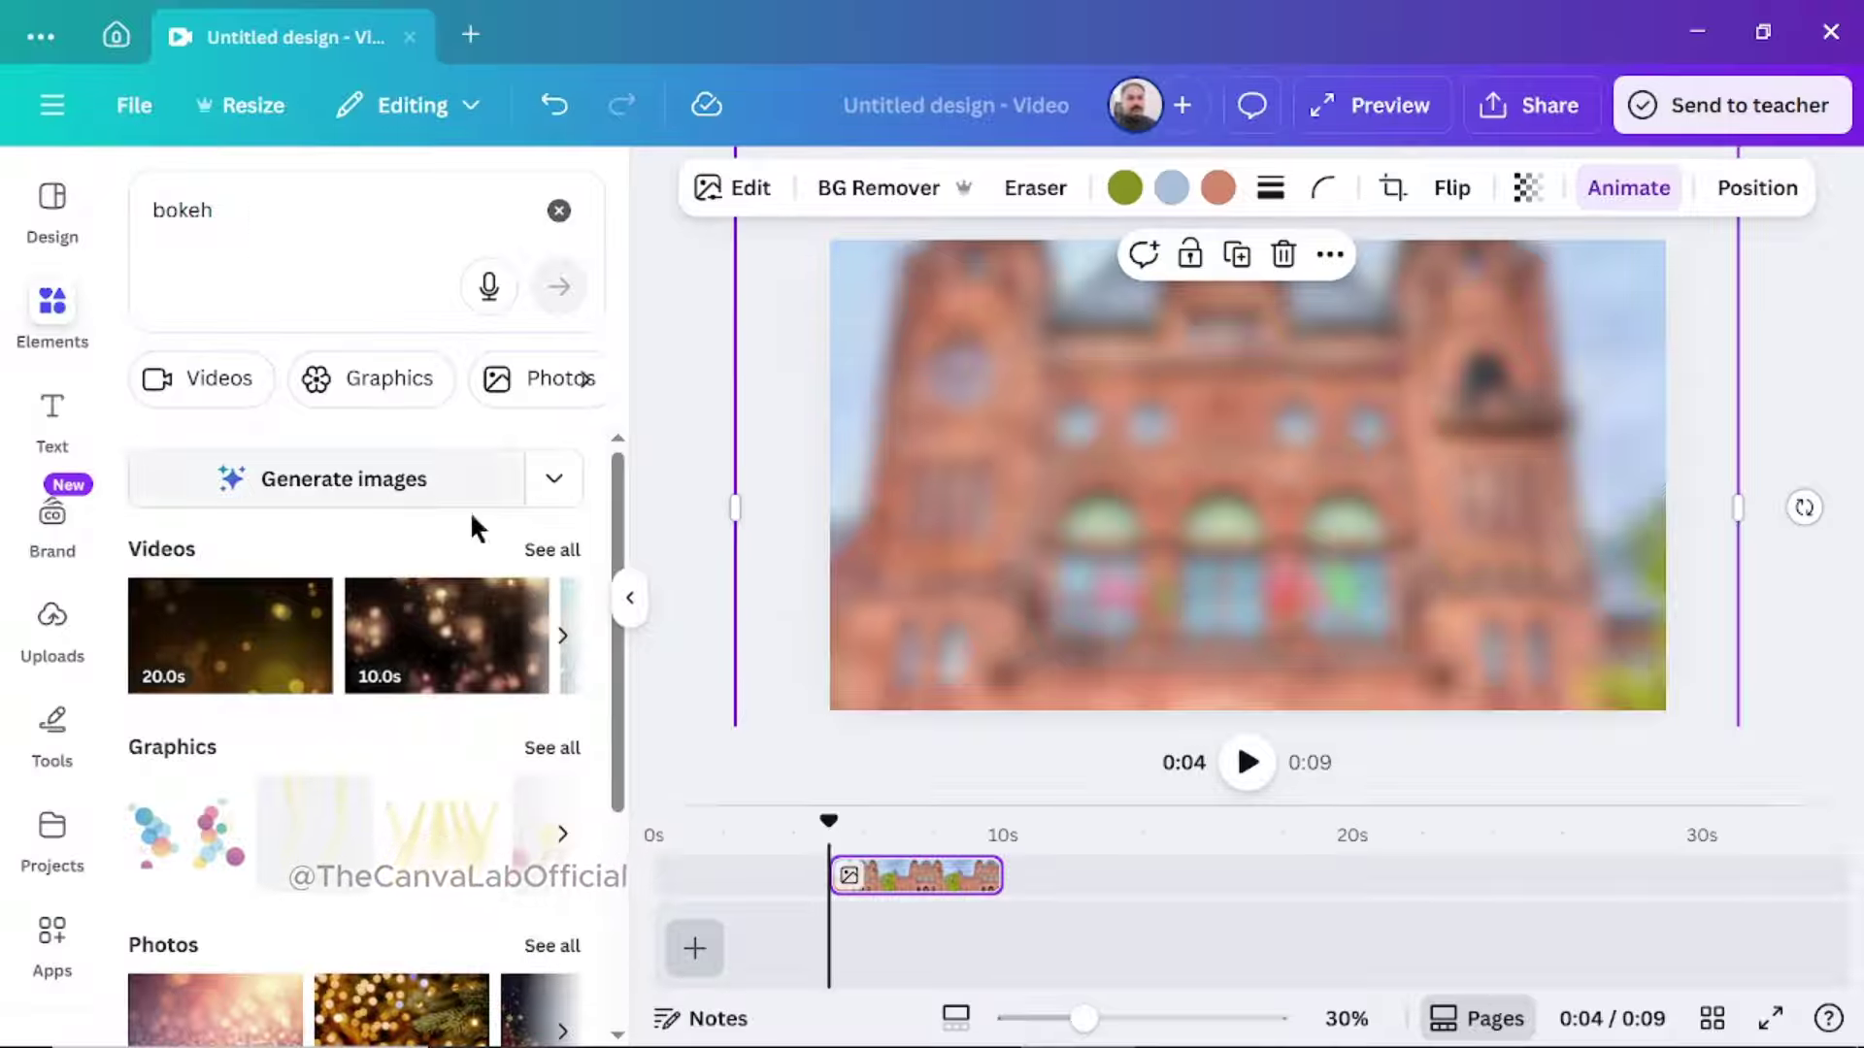
left_click_drag(620, 515, 633, 575)
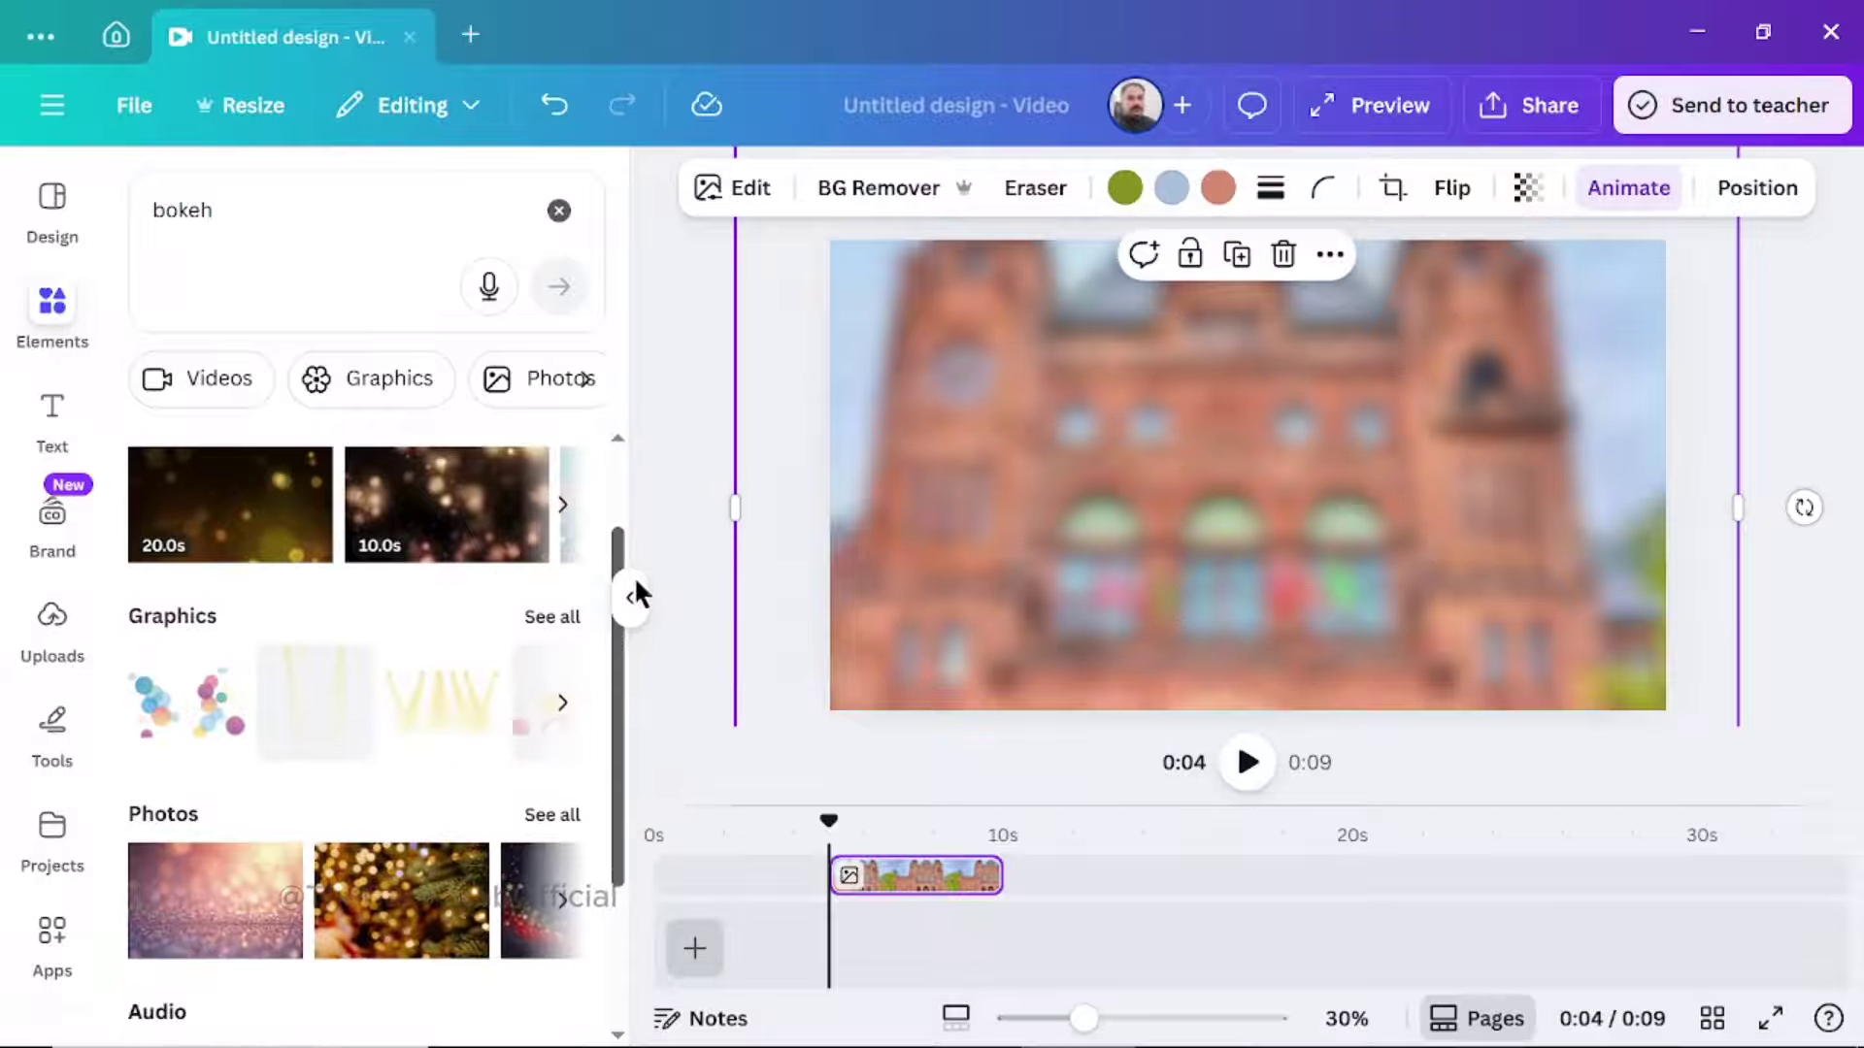
left_click(551, 617)
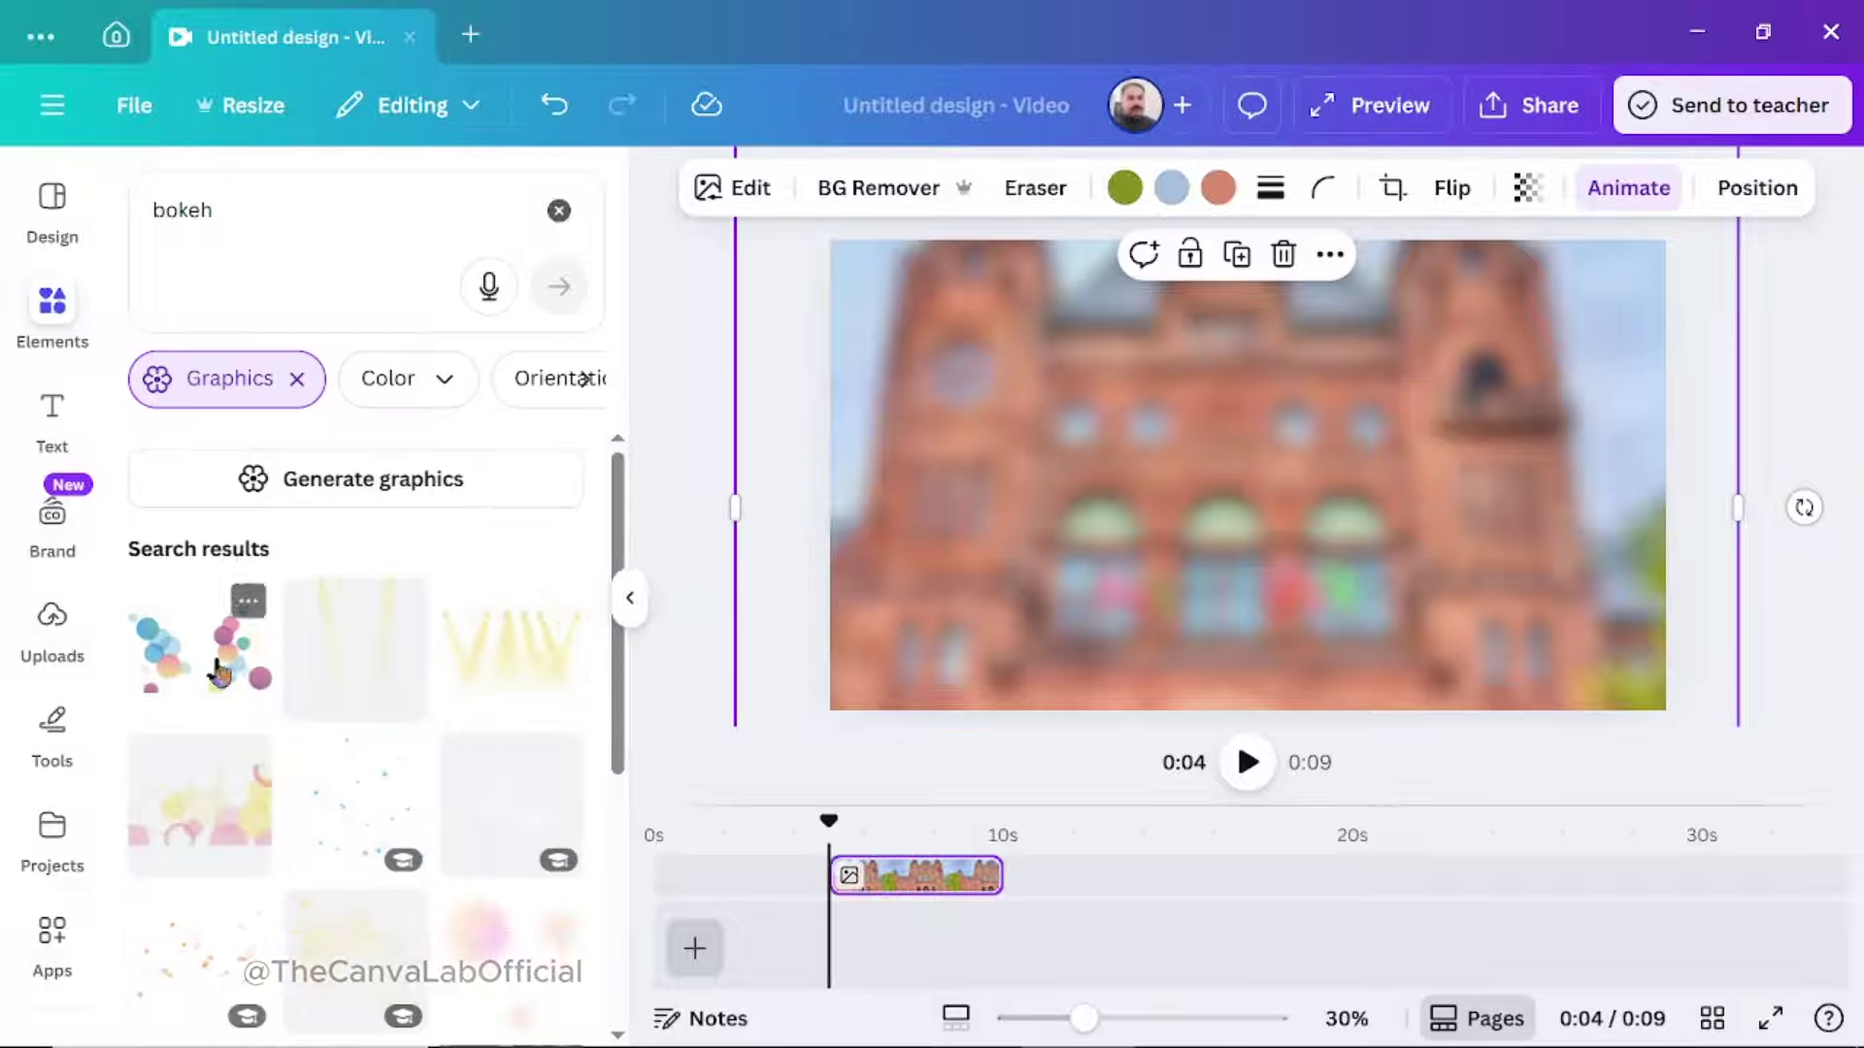
scroll(321, 736, "down", 10)
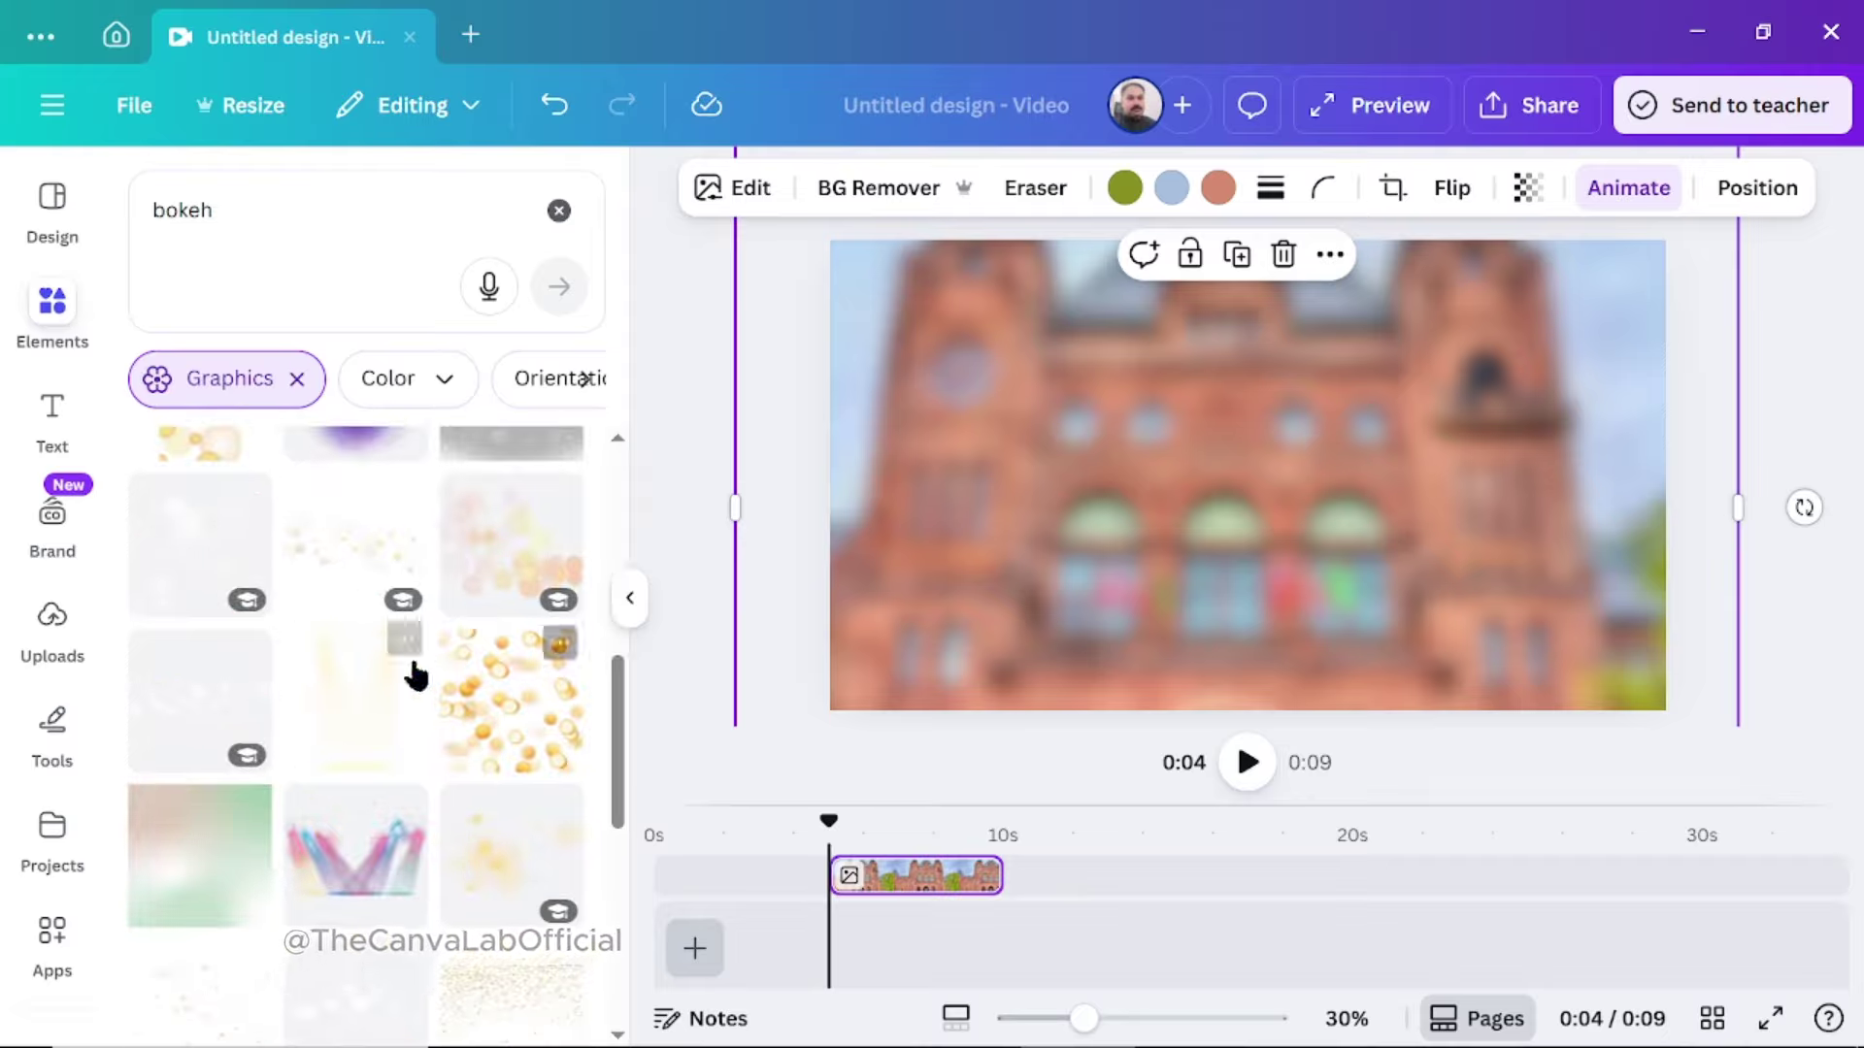
left_click(182, 553)
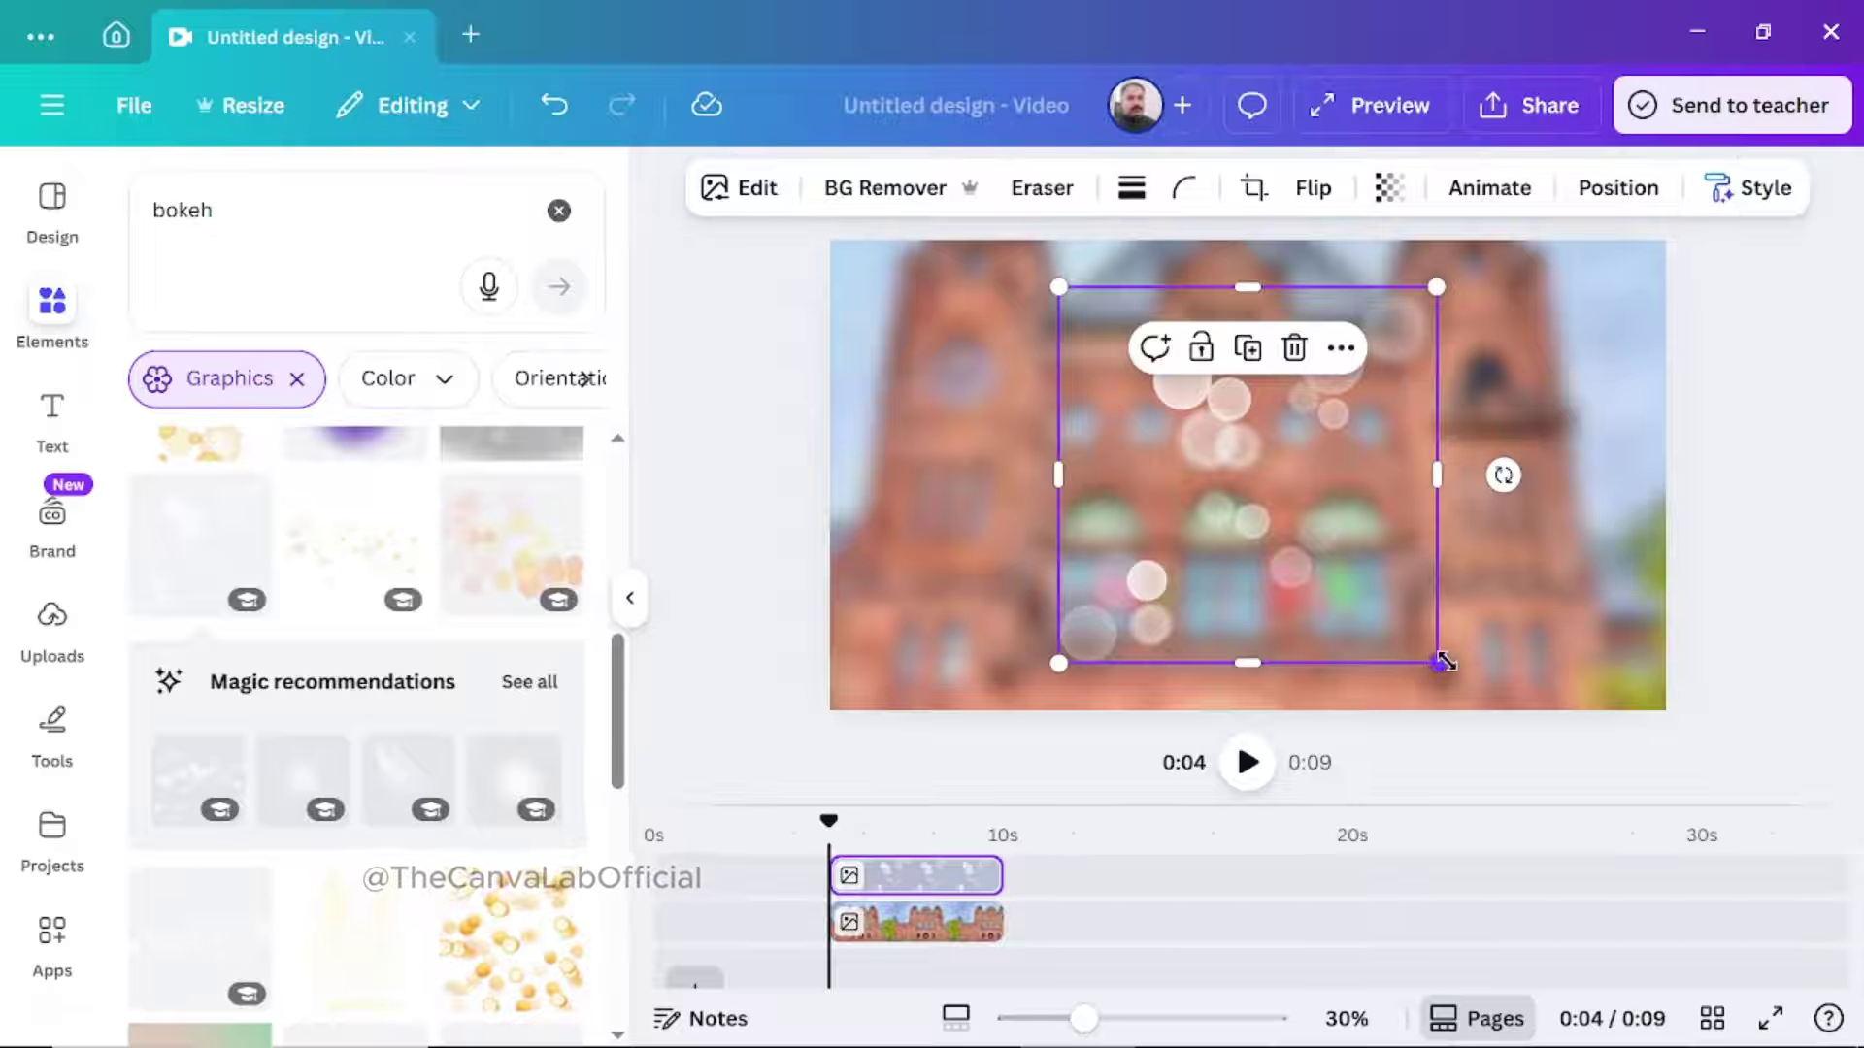
Step: Enlarge the bokeh graphic by about half and move it up and left to overlay the middle of the photo
left_click_drag(1441, 666, 1708, 786)
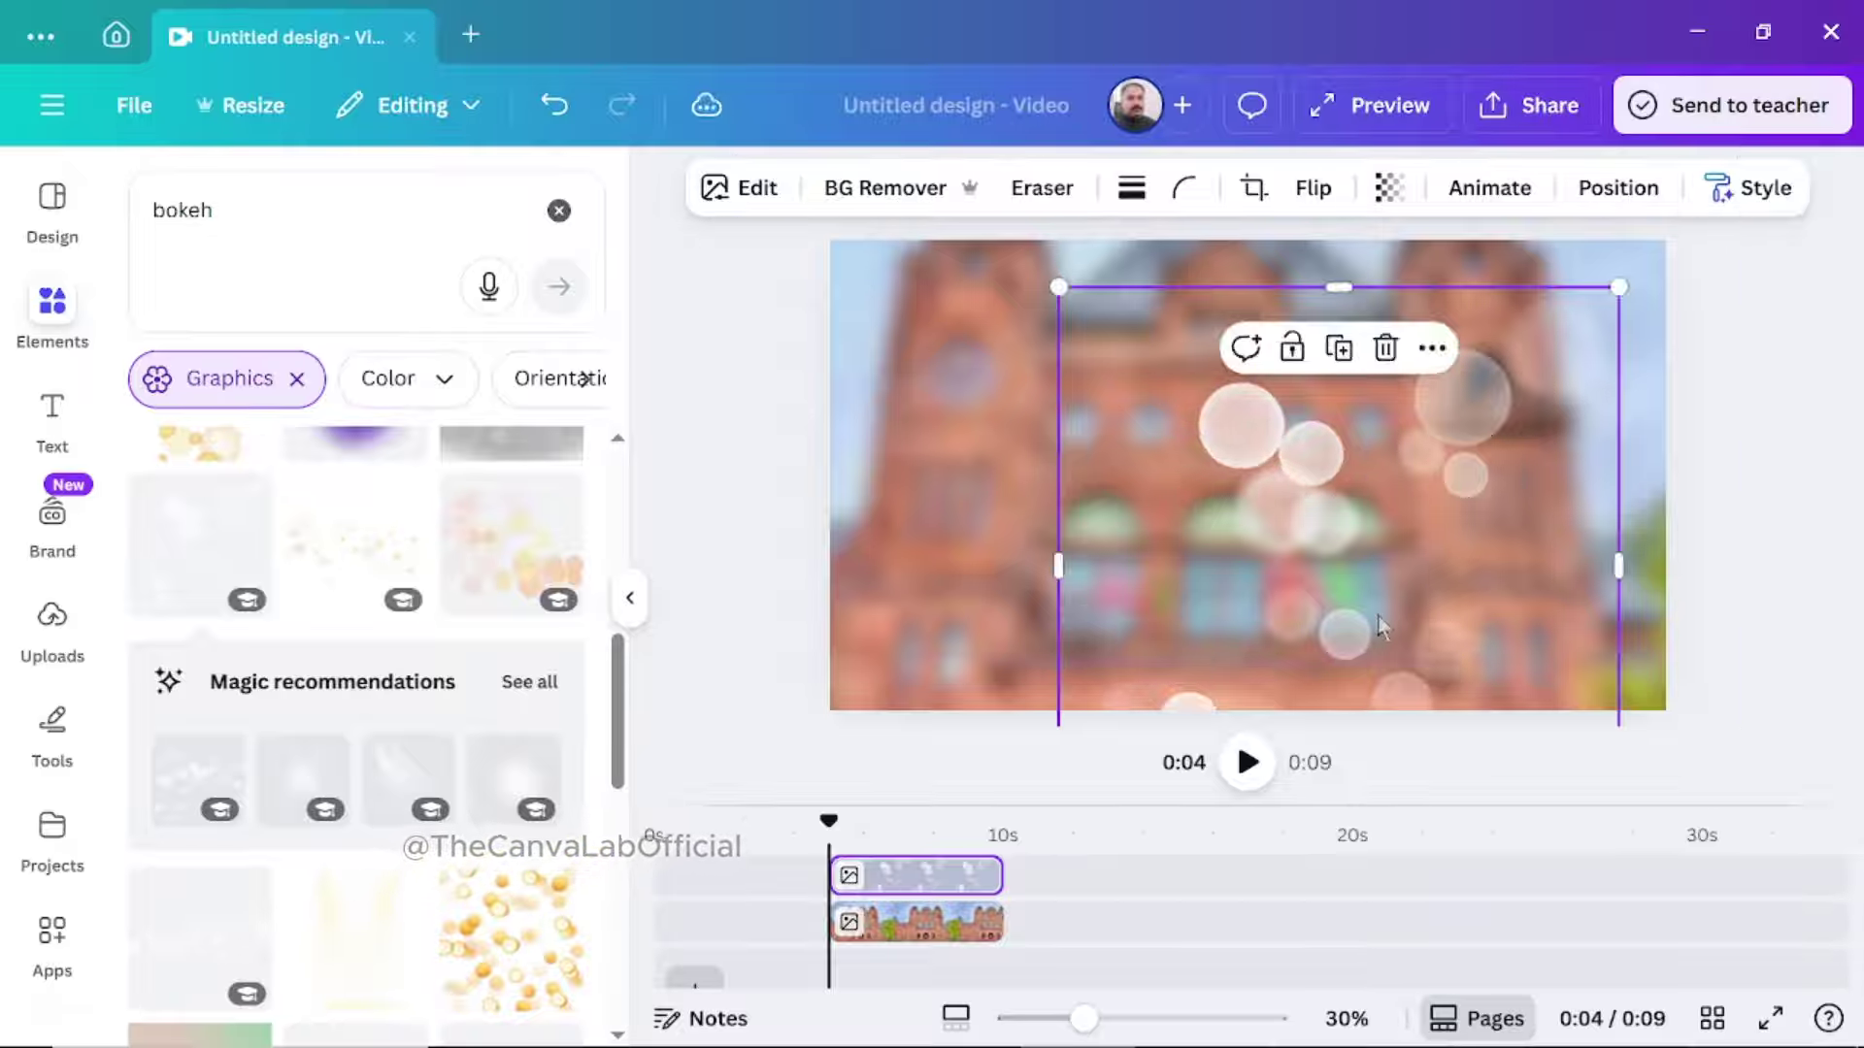
left_click_drag(1360, 604, 1224, 542)
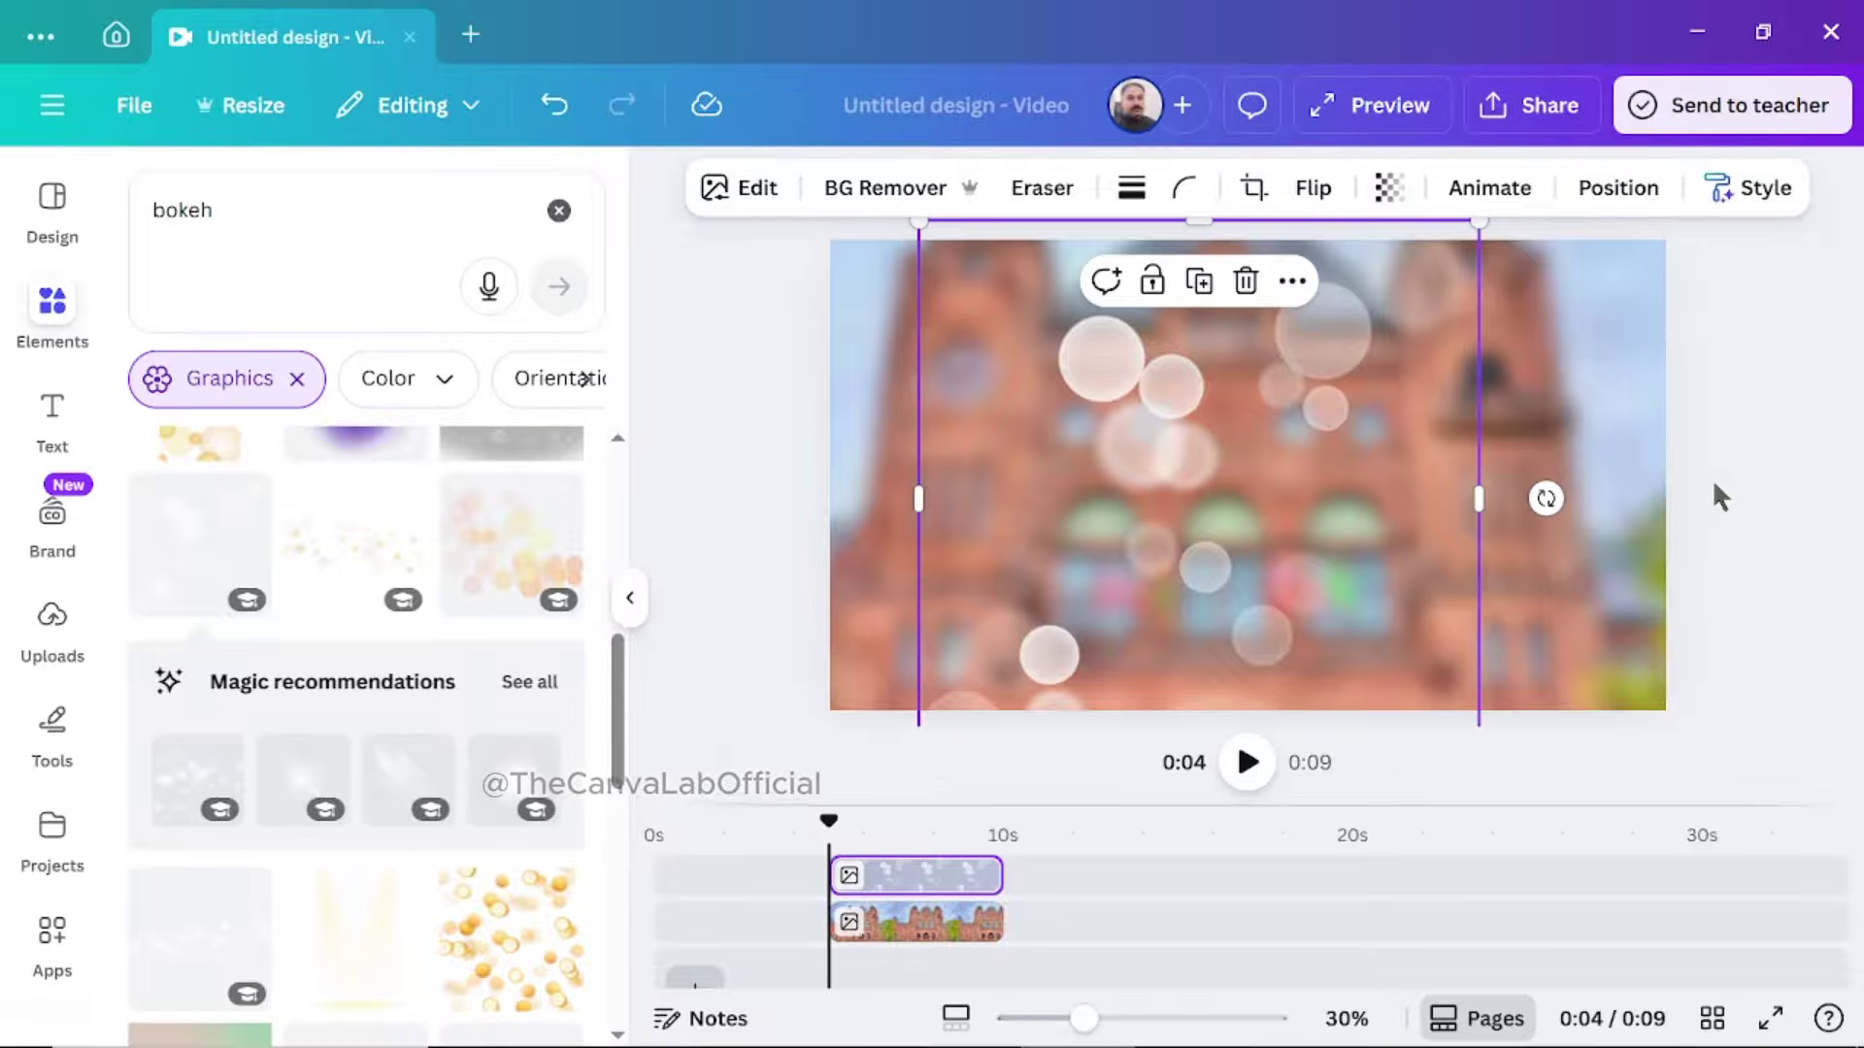
left_click(1774, 485)
Step: Give the bokeh graphic the Rotate add-on effect, turning counterclockwise at a very slow speed
left_click(1235, 406)
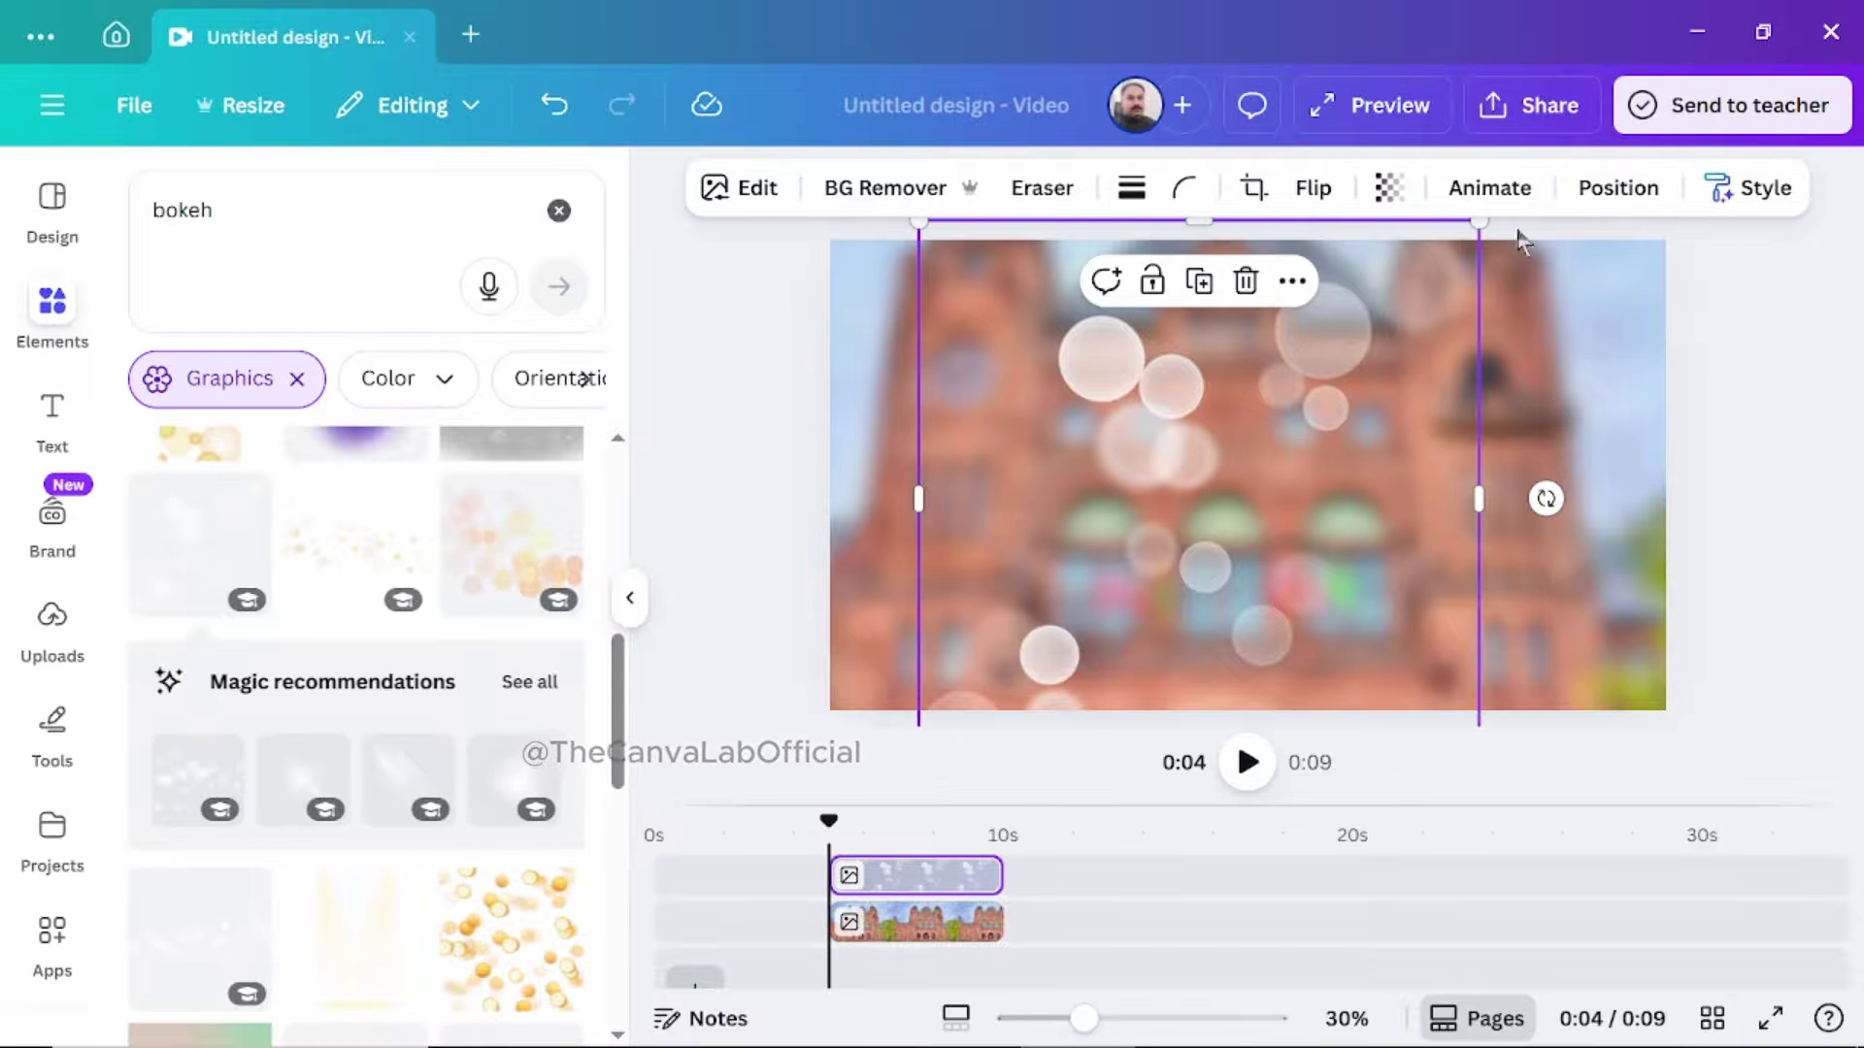
left_click(1497, 192)
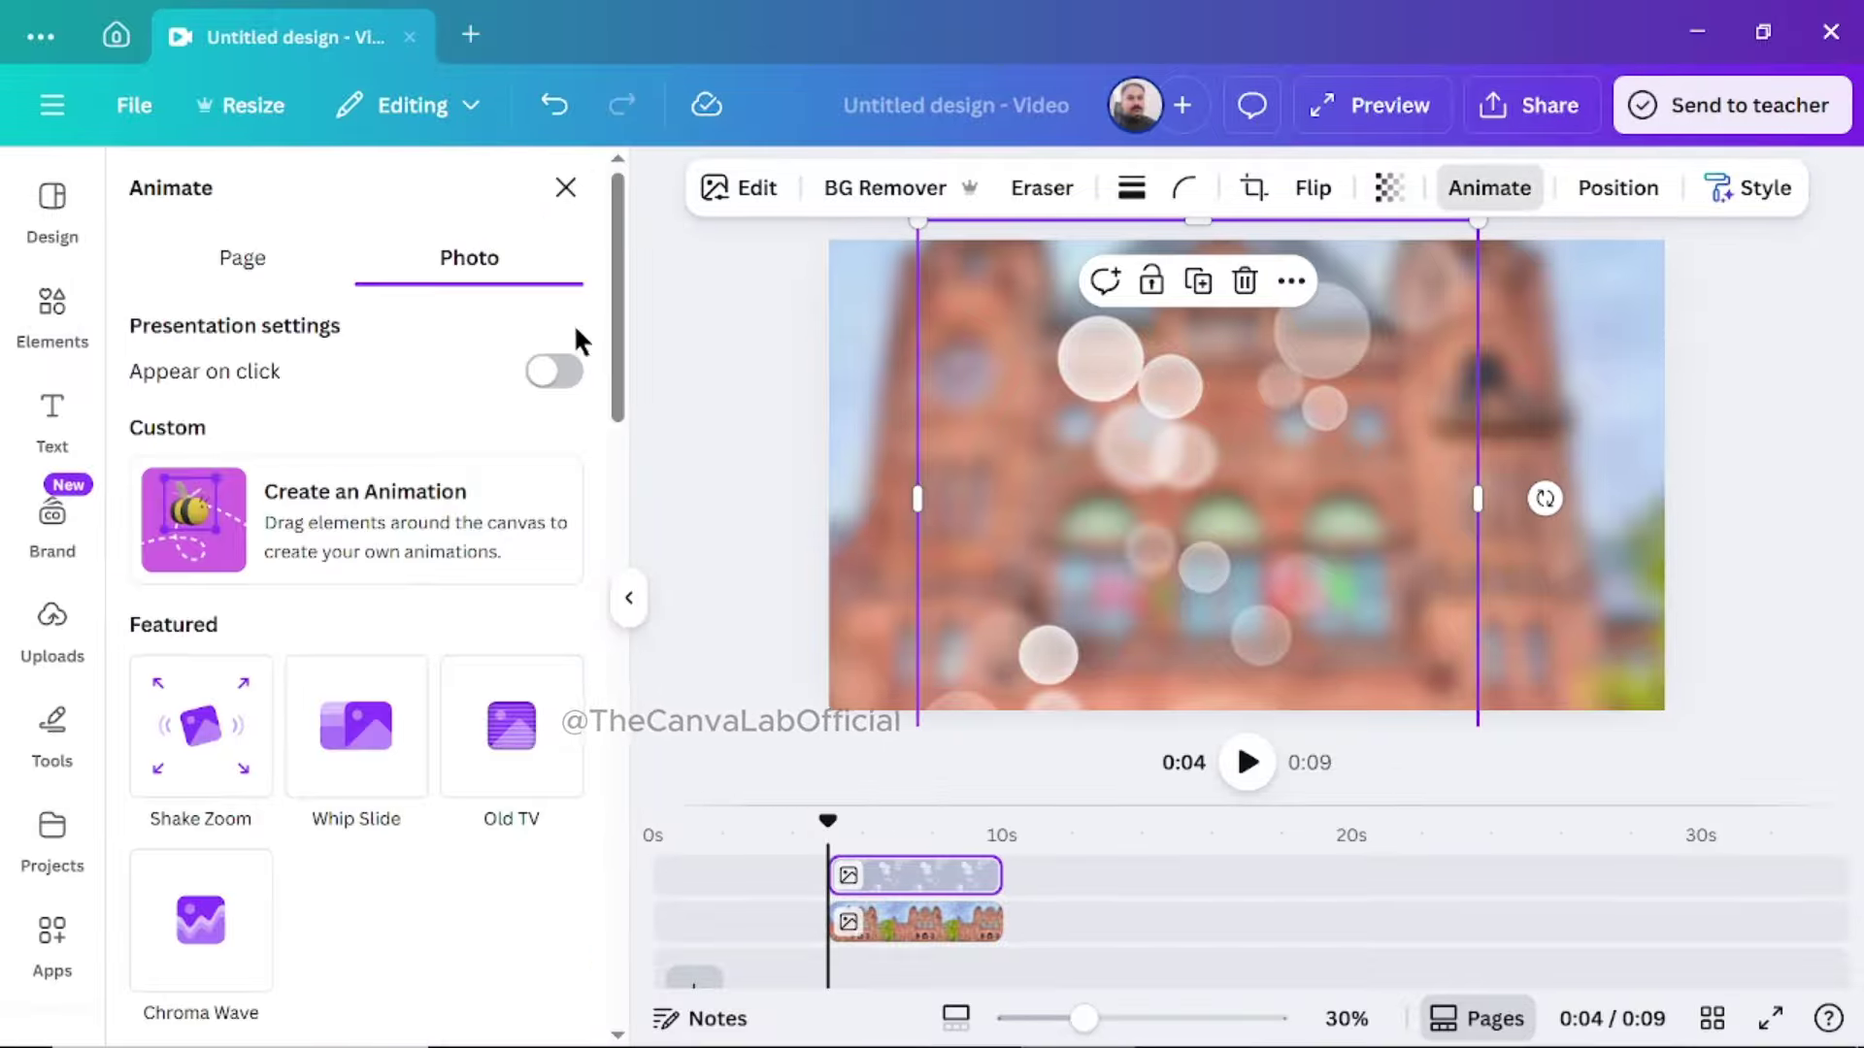
left_click_drag(623, 355, 686, 948)
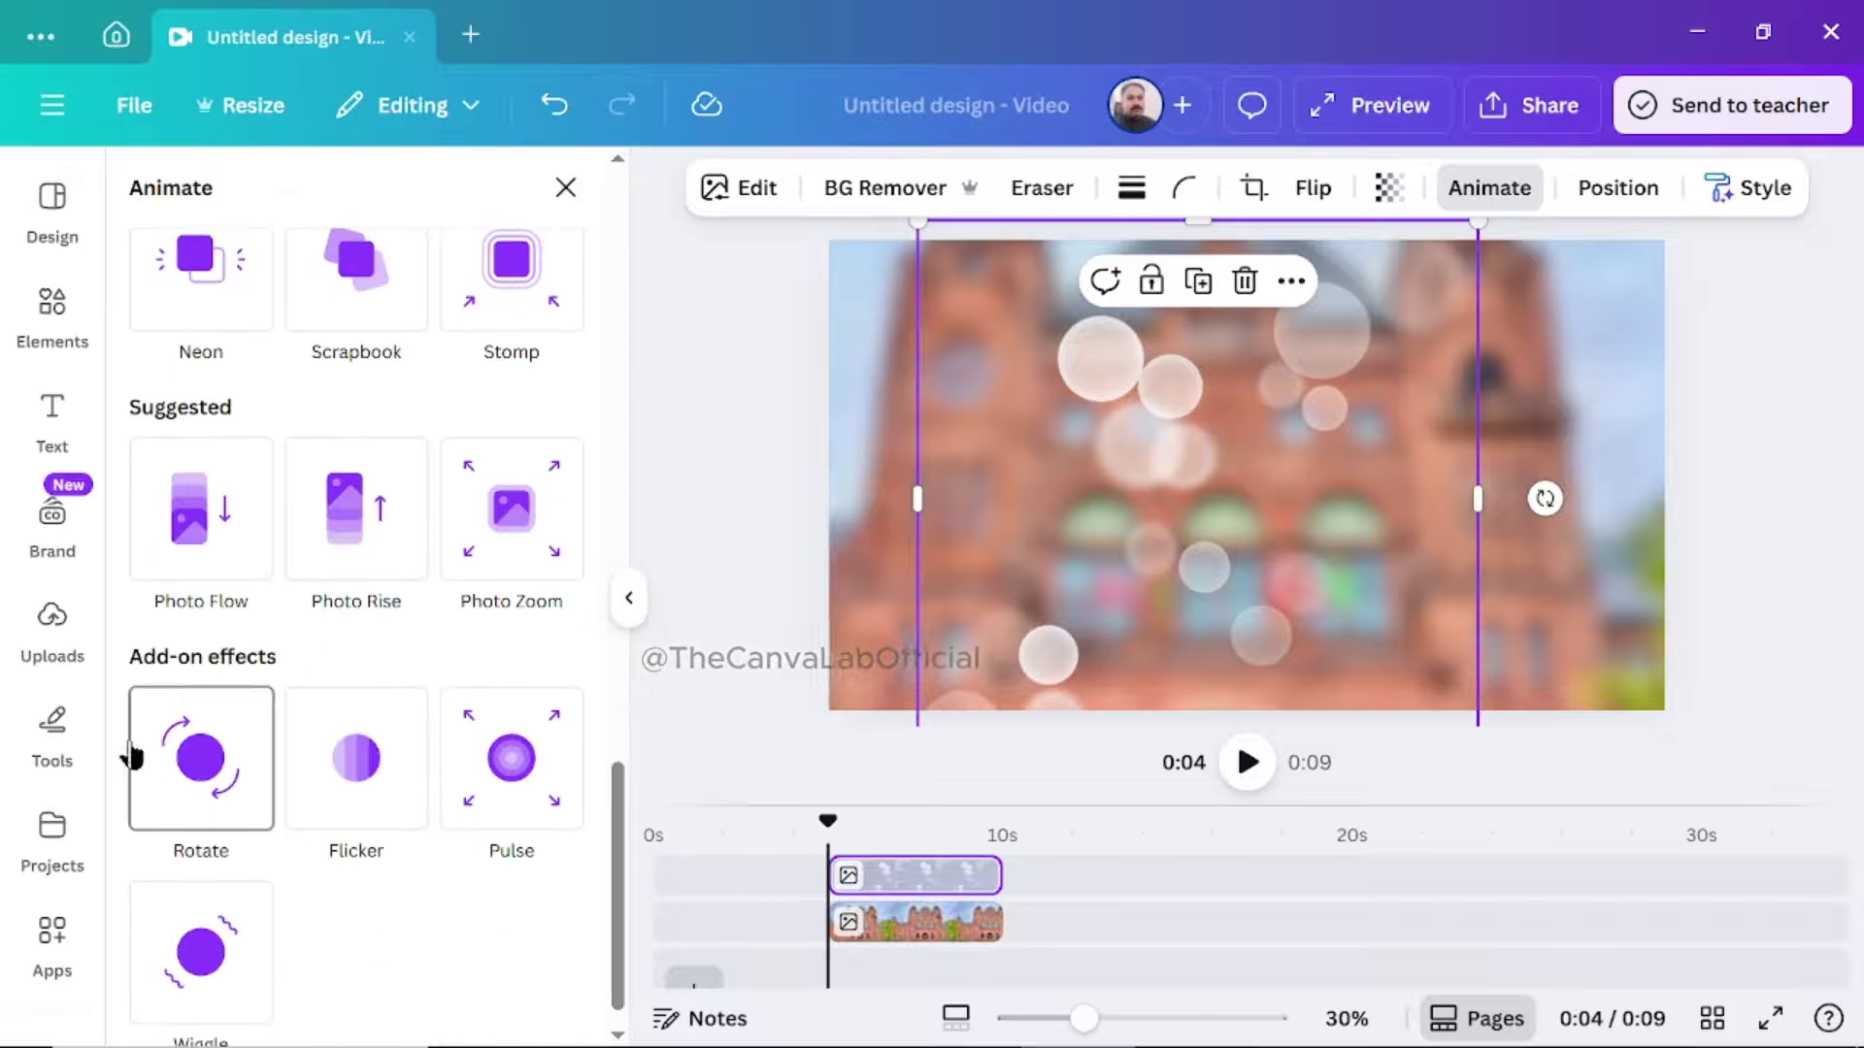
left_click(207, 781)
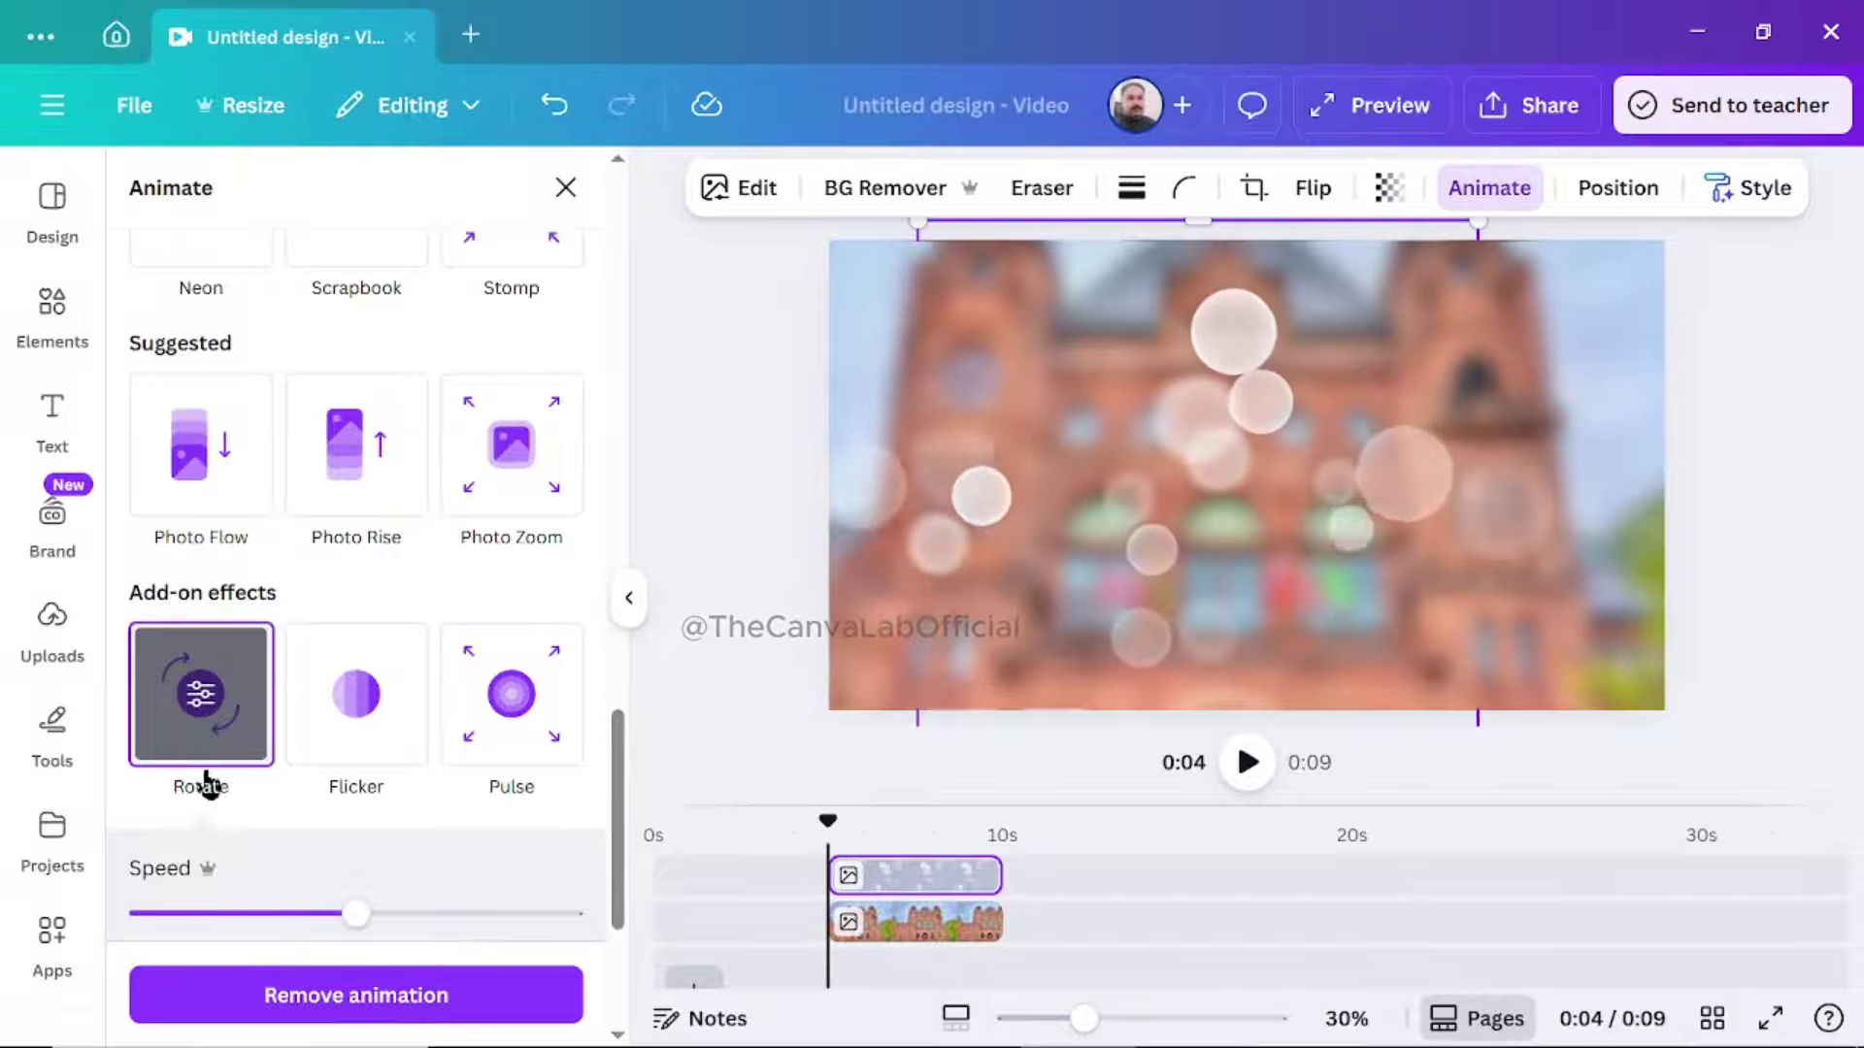
left_click_drag(355, 917, 493, 915)
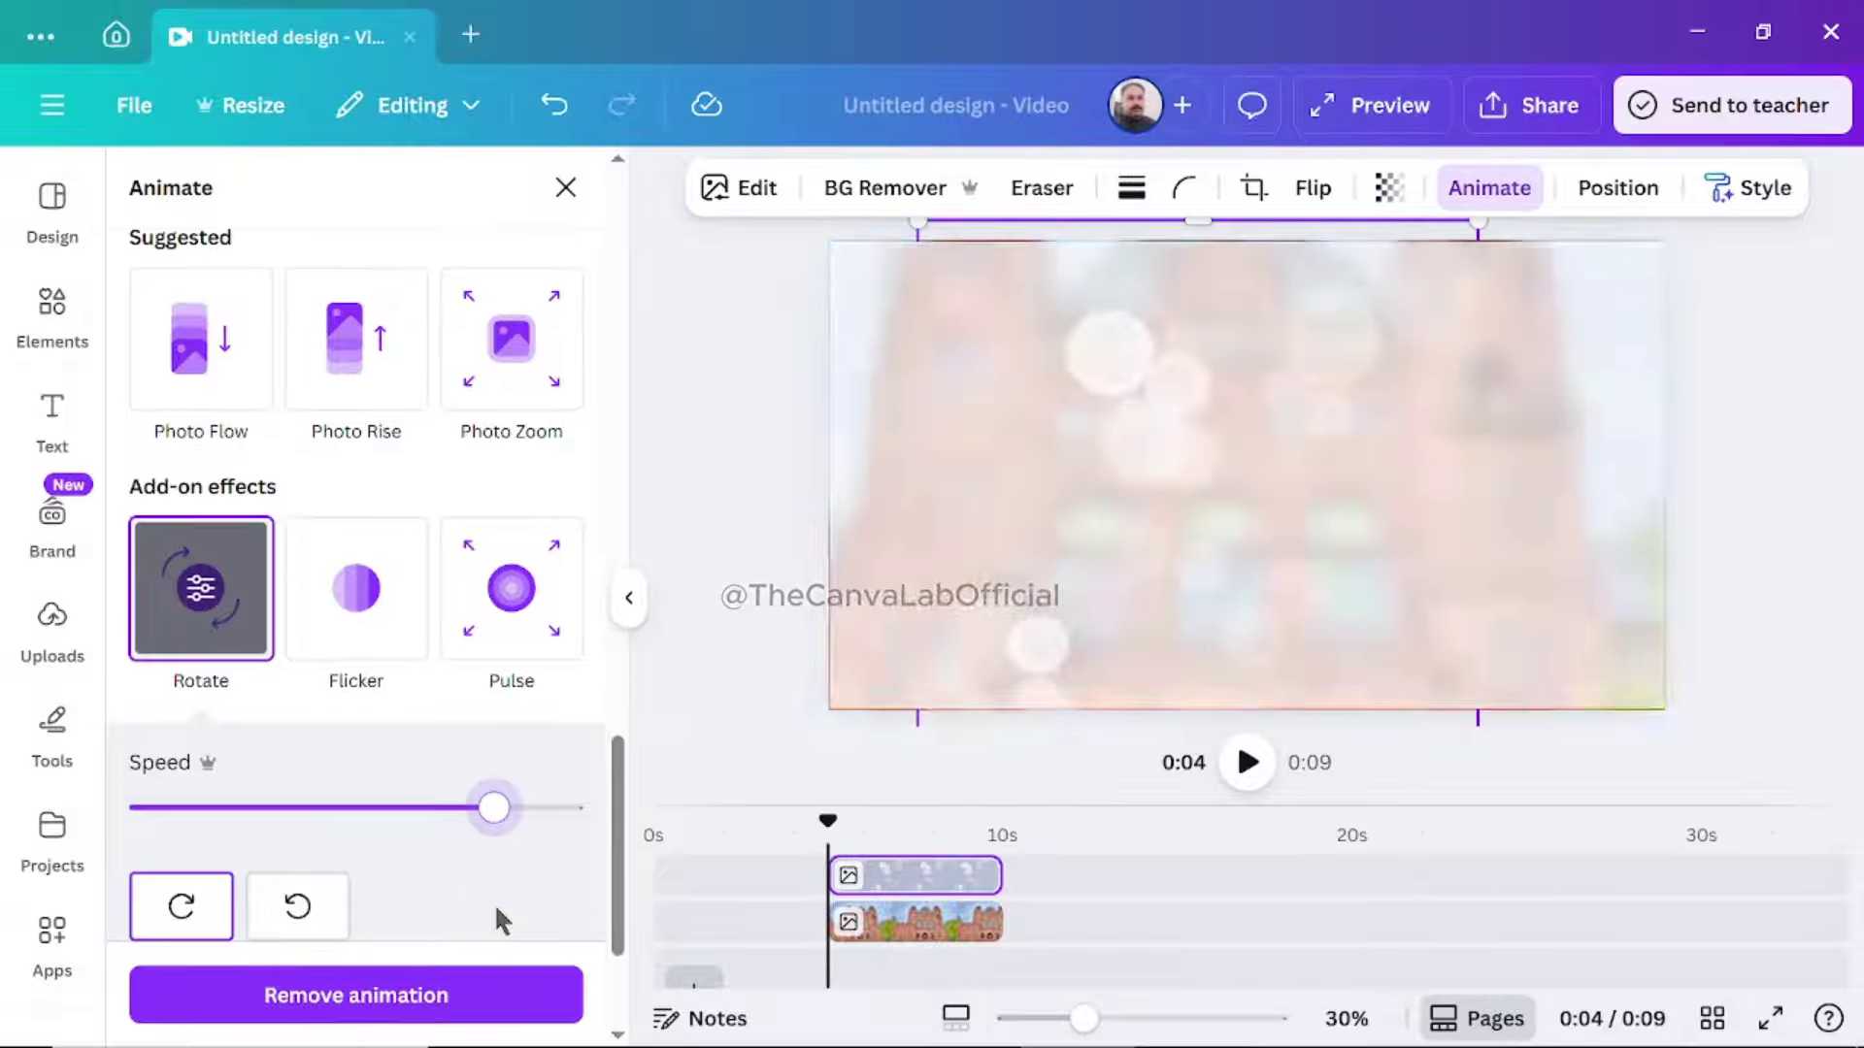
left_click_drag(495, 809, 197, 818)
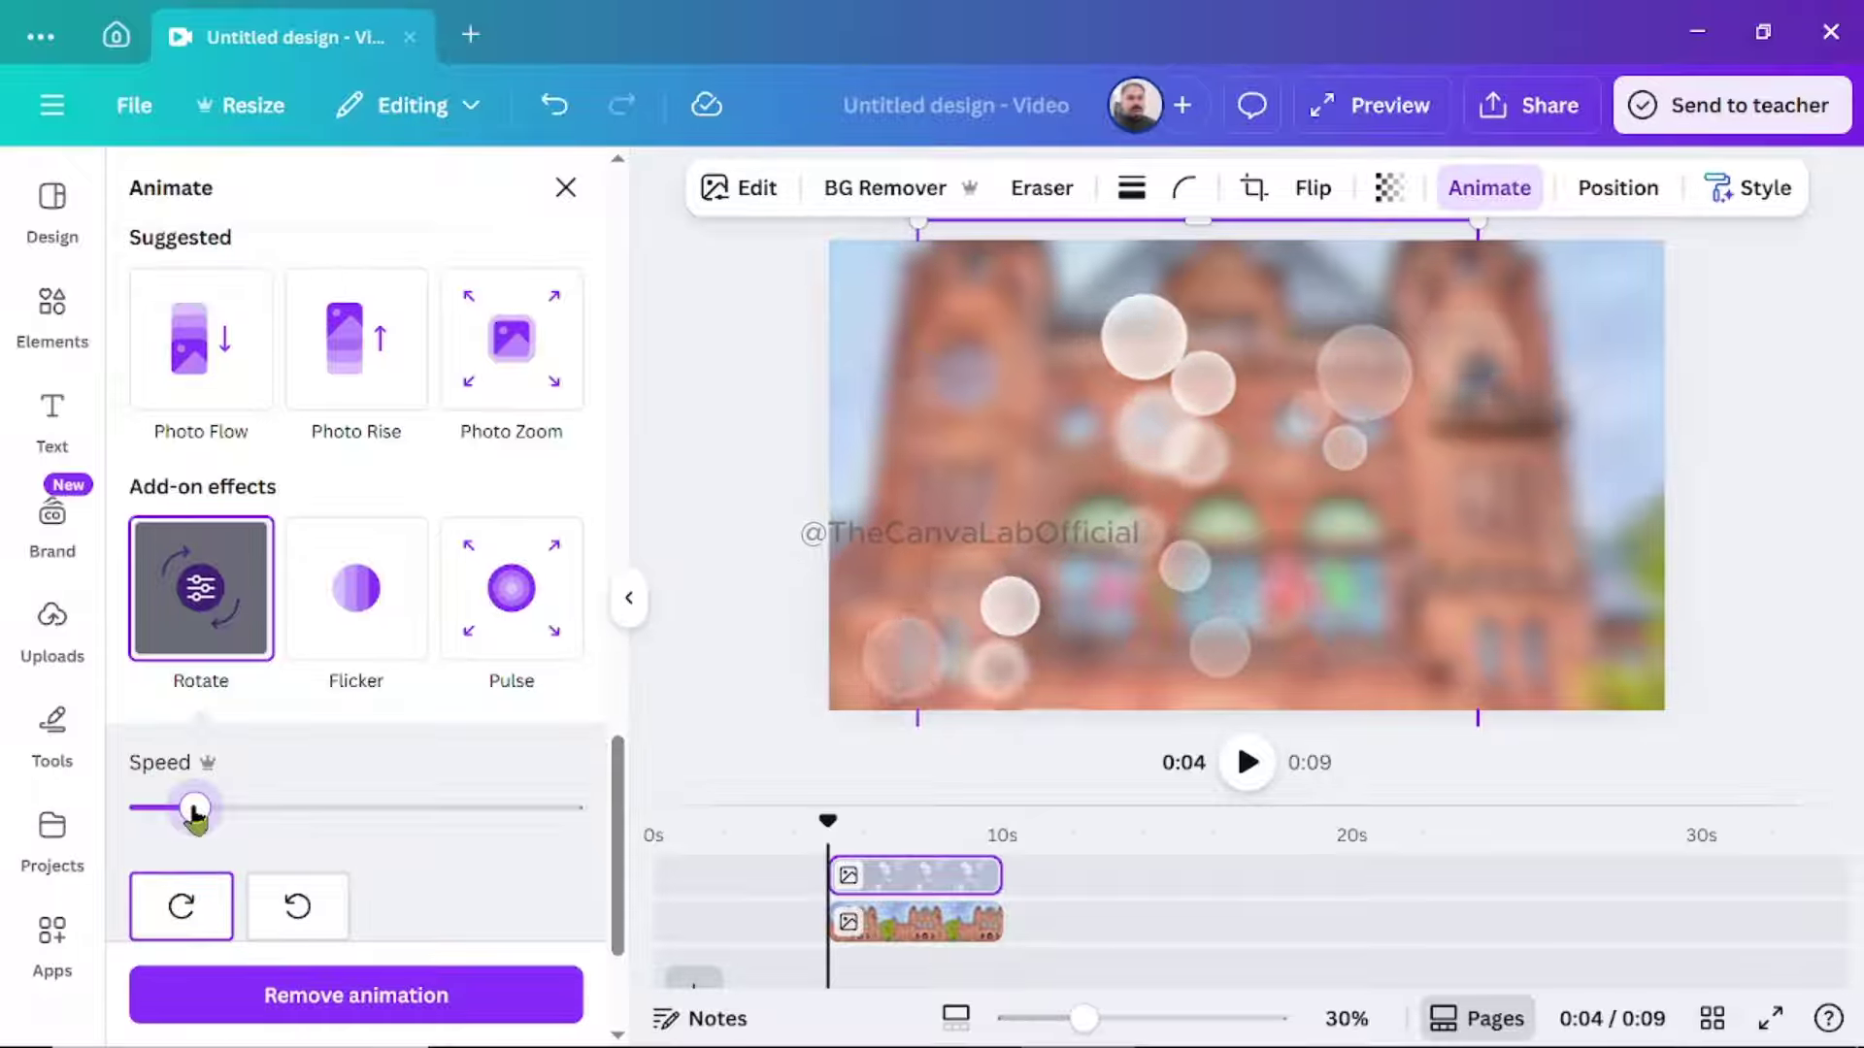
left_click_drag(194, 815, 155, 807)
left_click(297, 905)
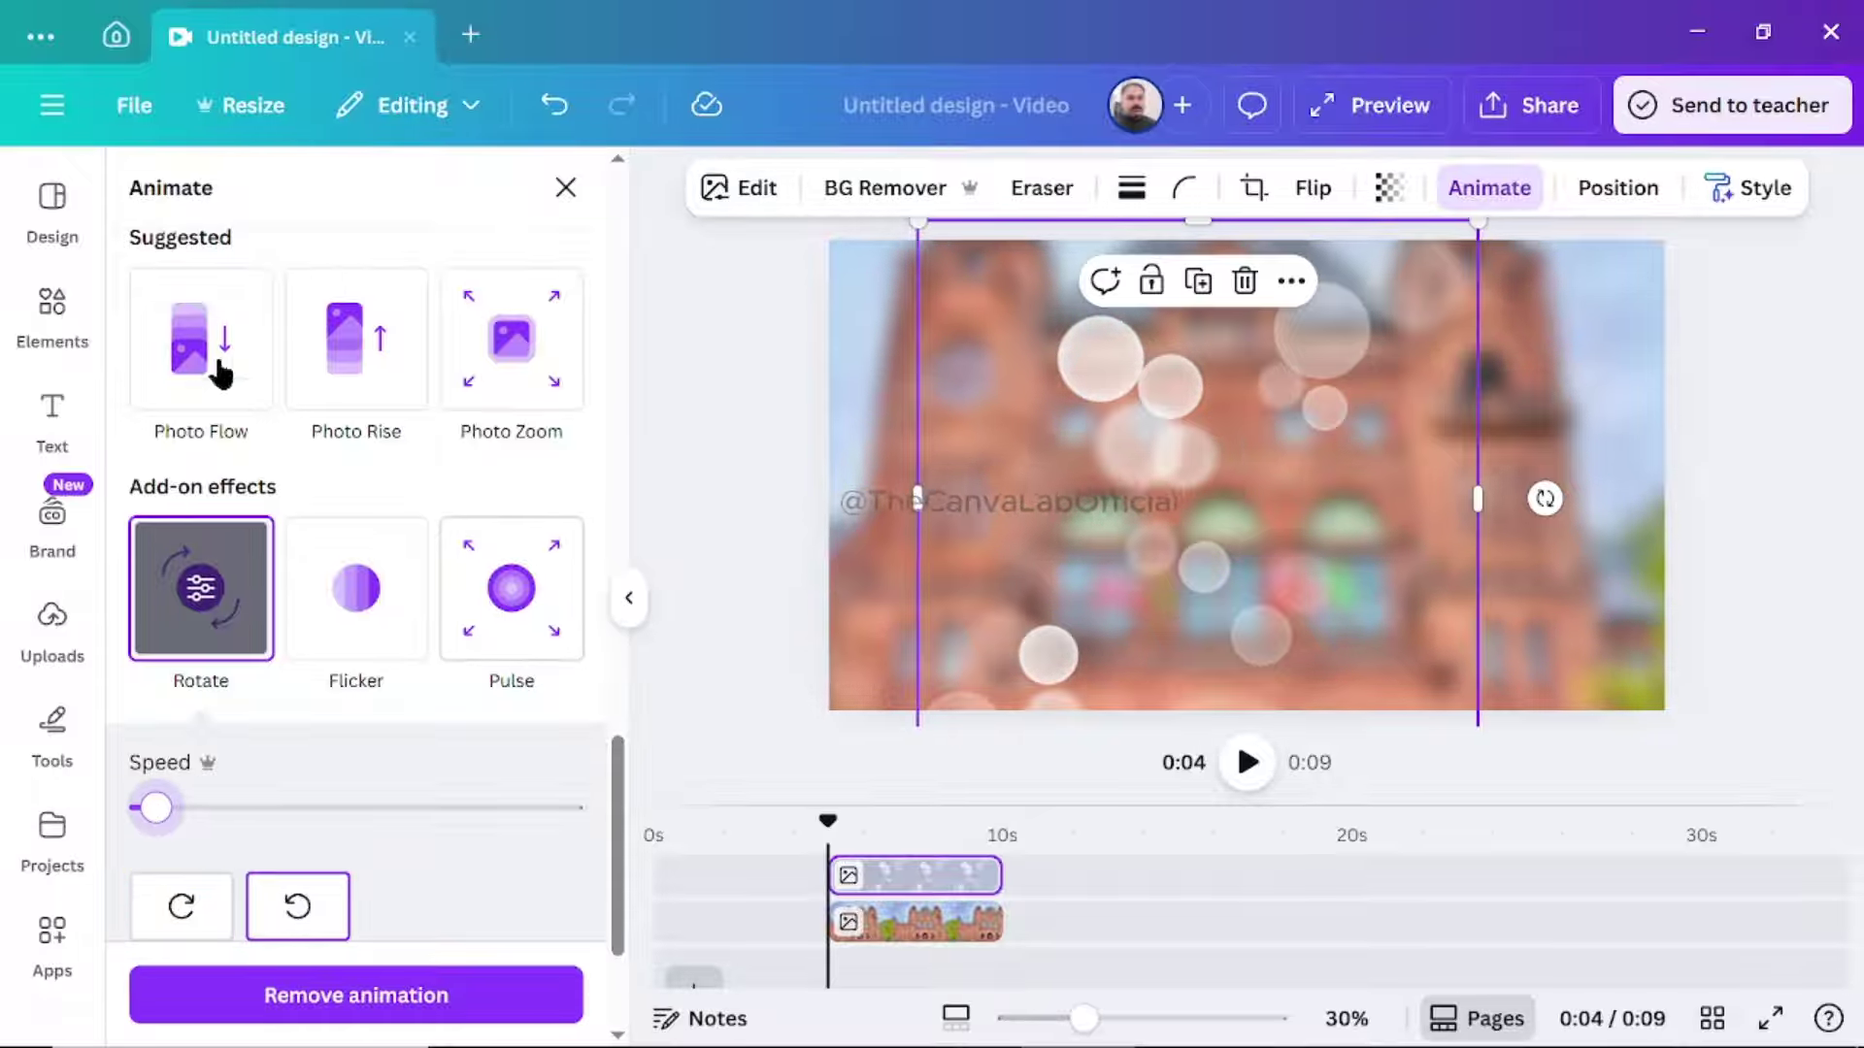
Step: Search the elements for "wood floor" and show all matching graphics
left_click(52, 311)
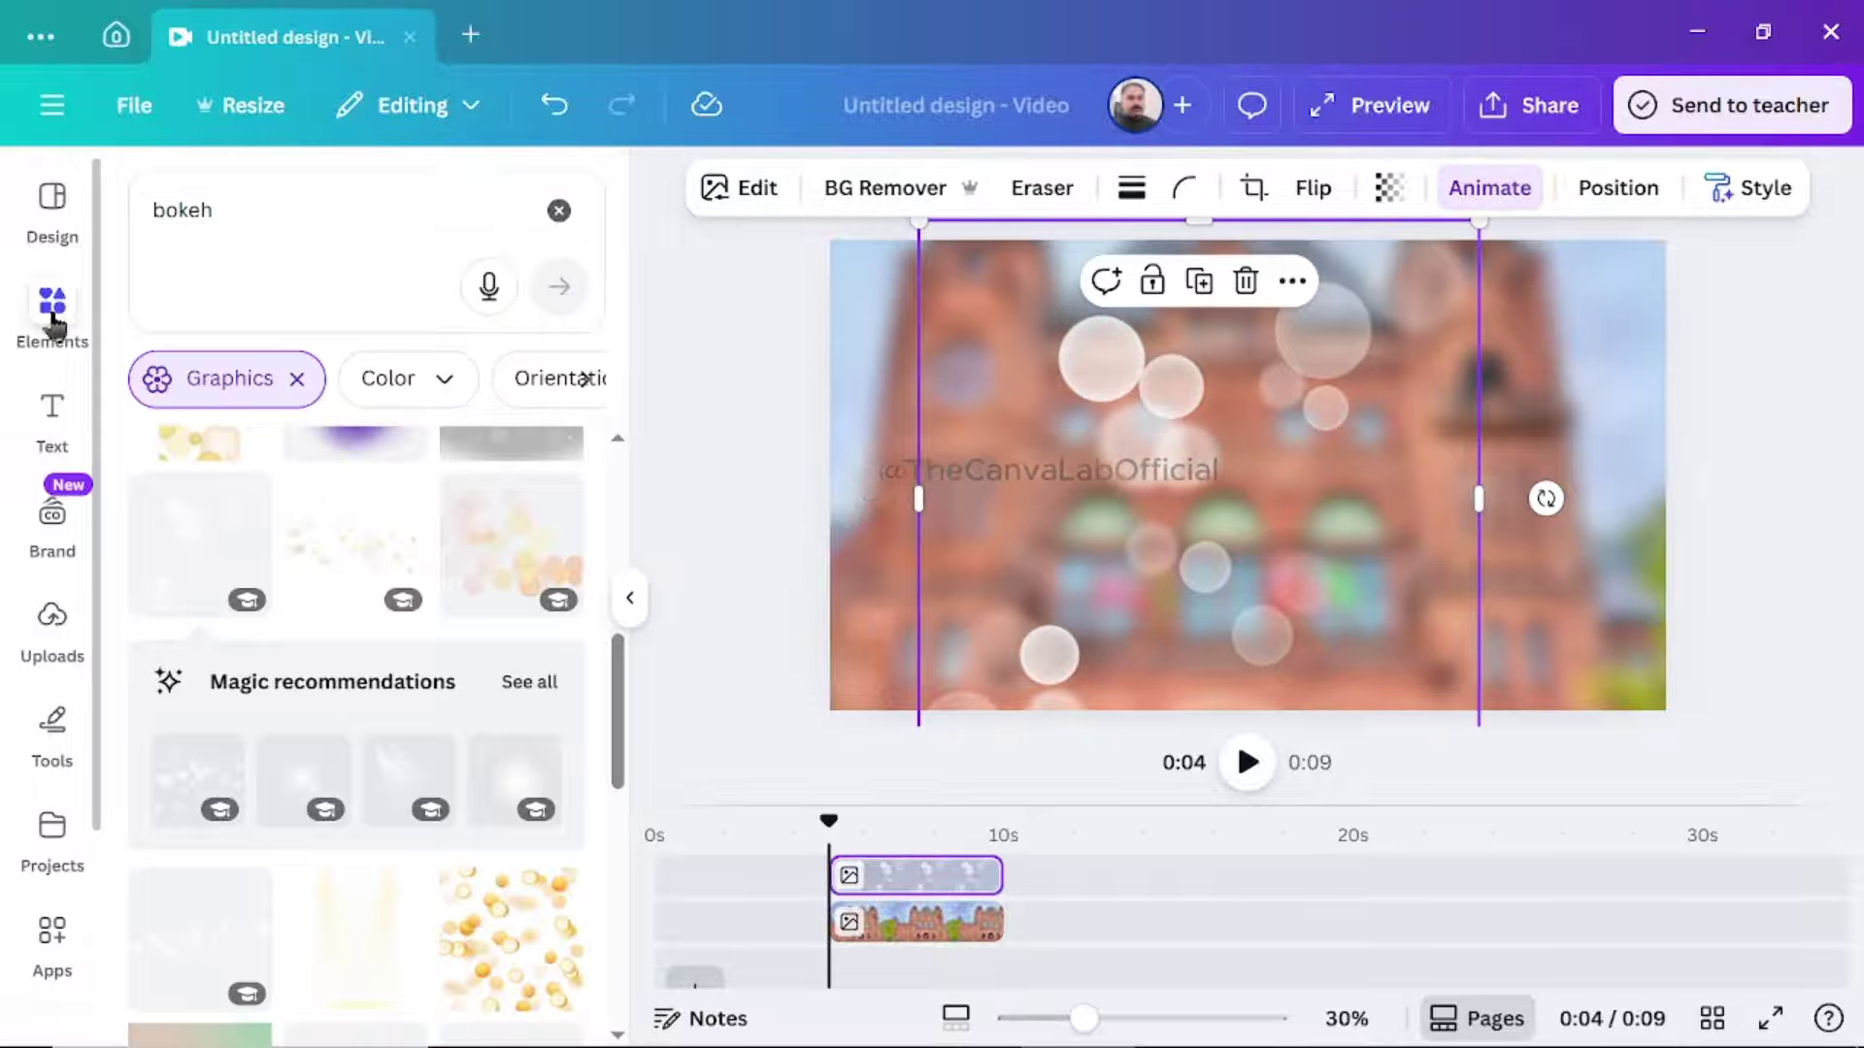
left_click(559, 211)
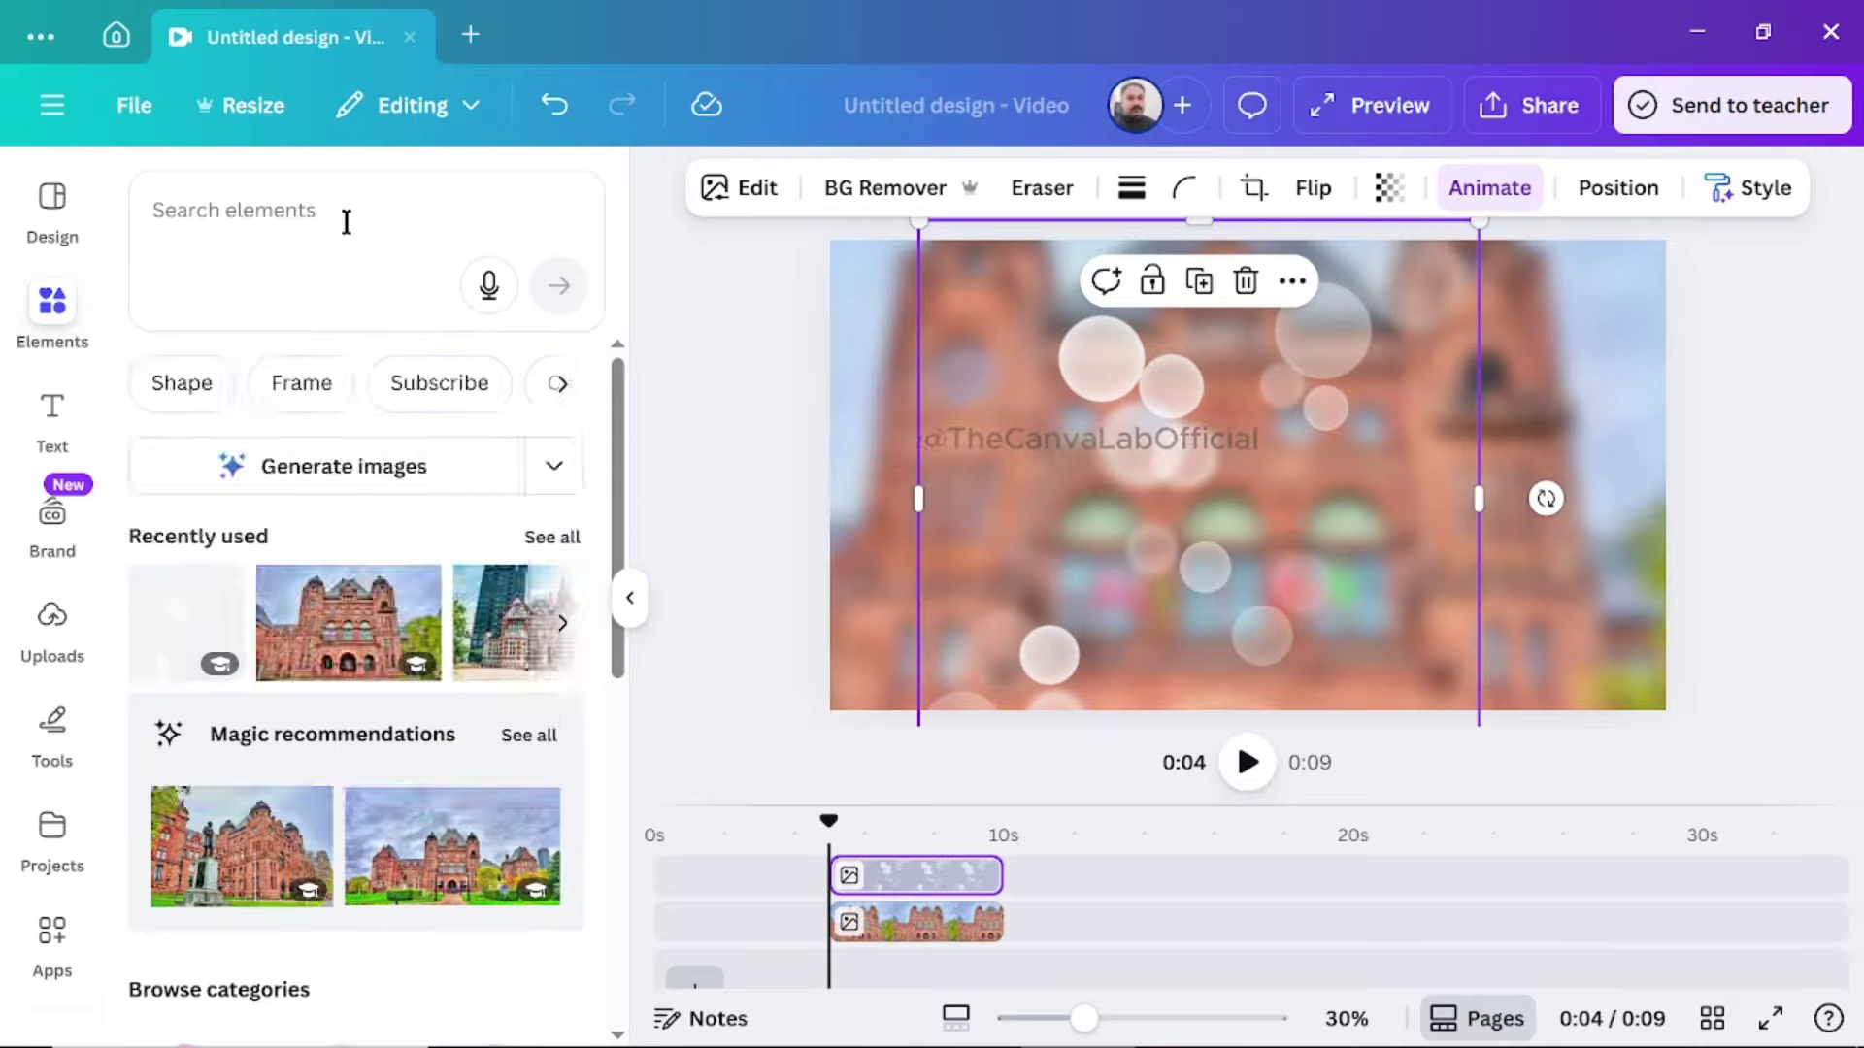
left_click(341, 222)
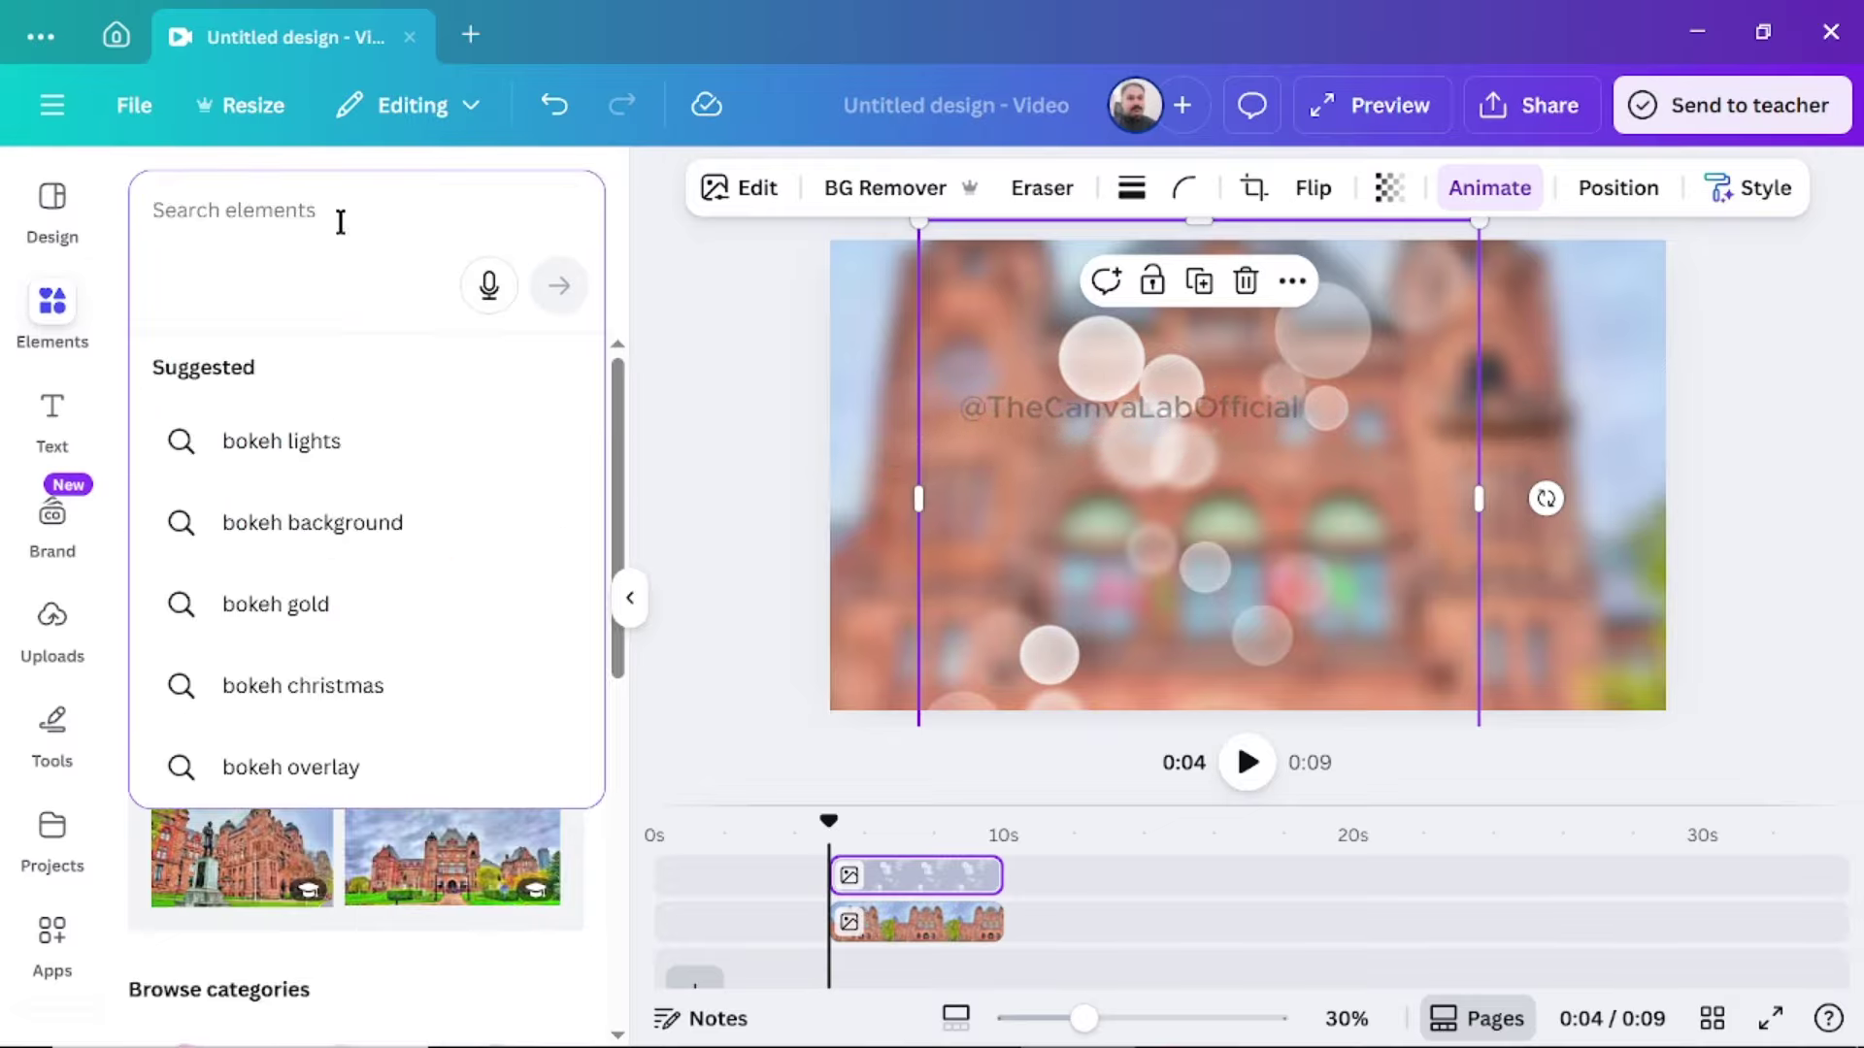
type("wood floor")
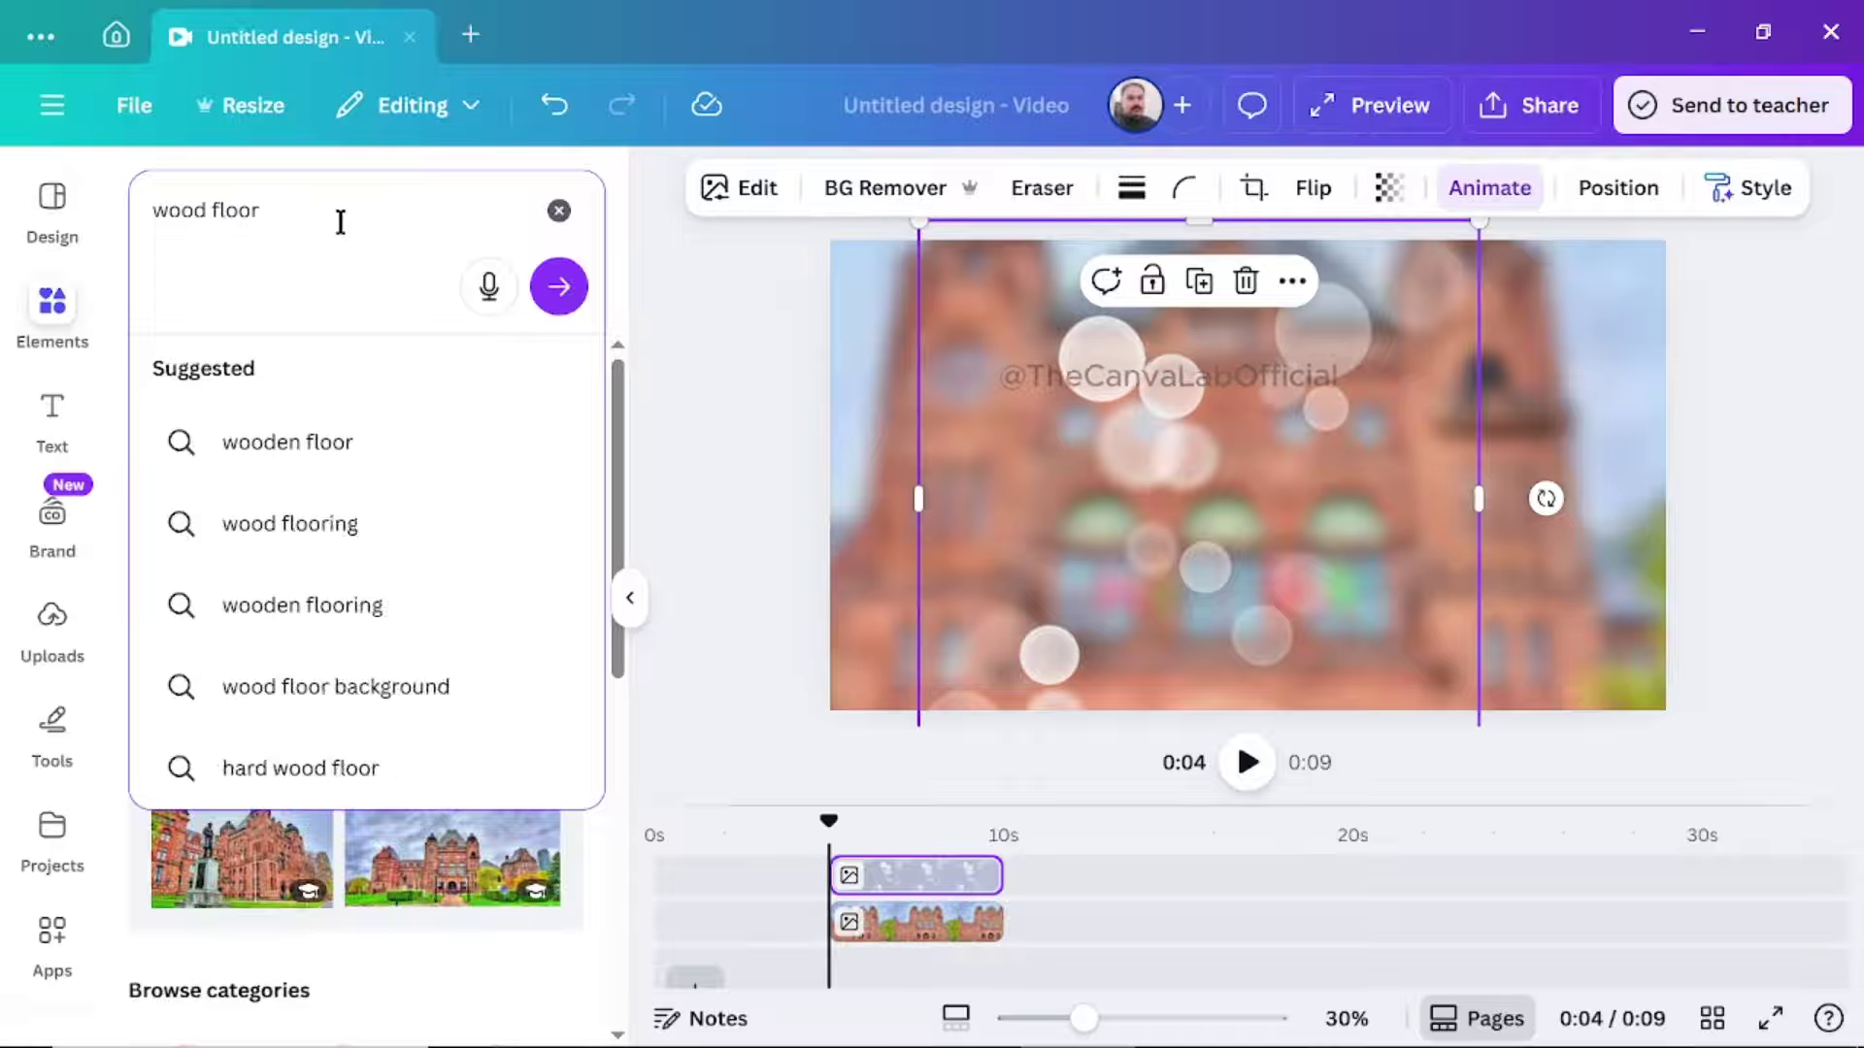
key("Return")
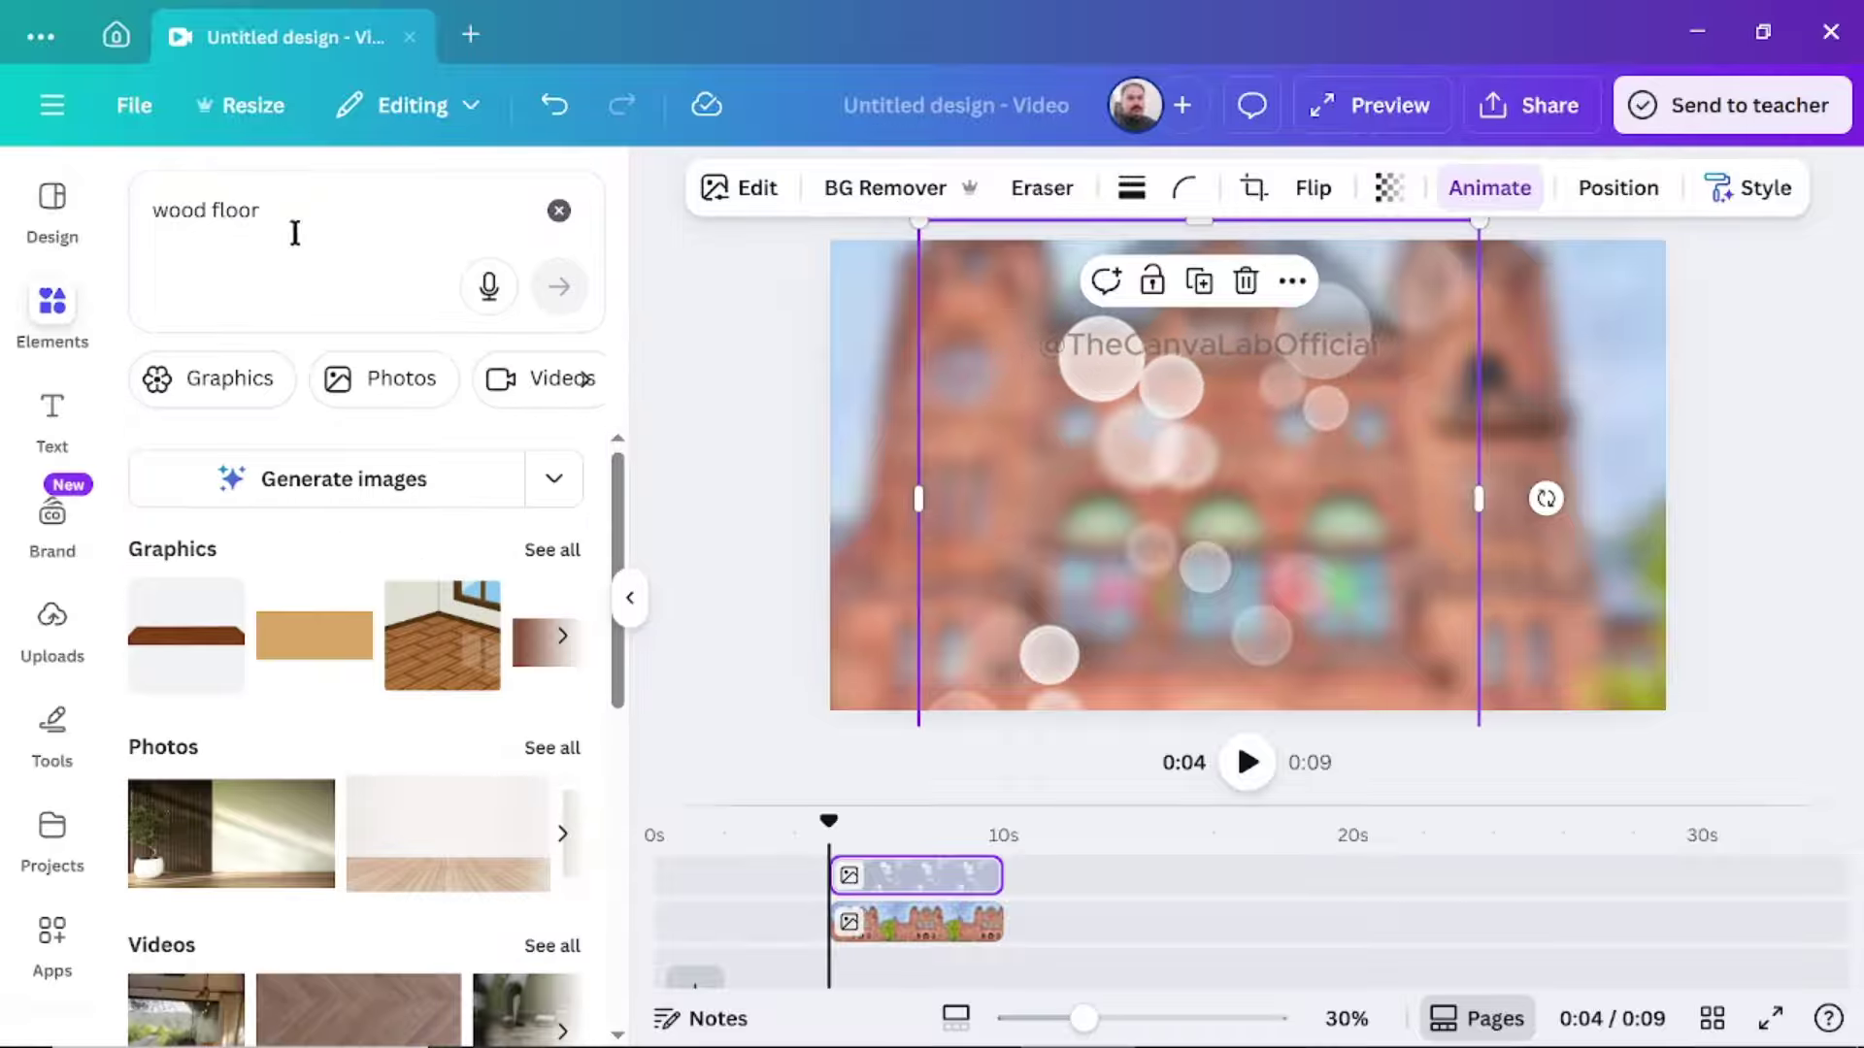
left_click(554, 550)
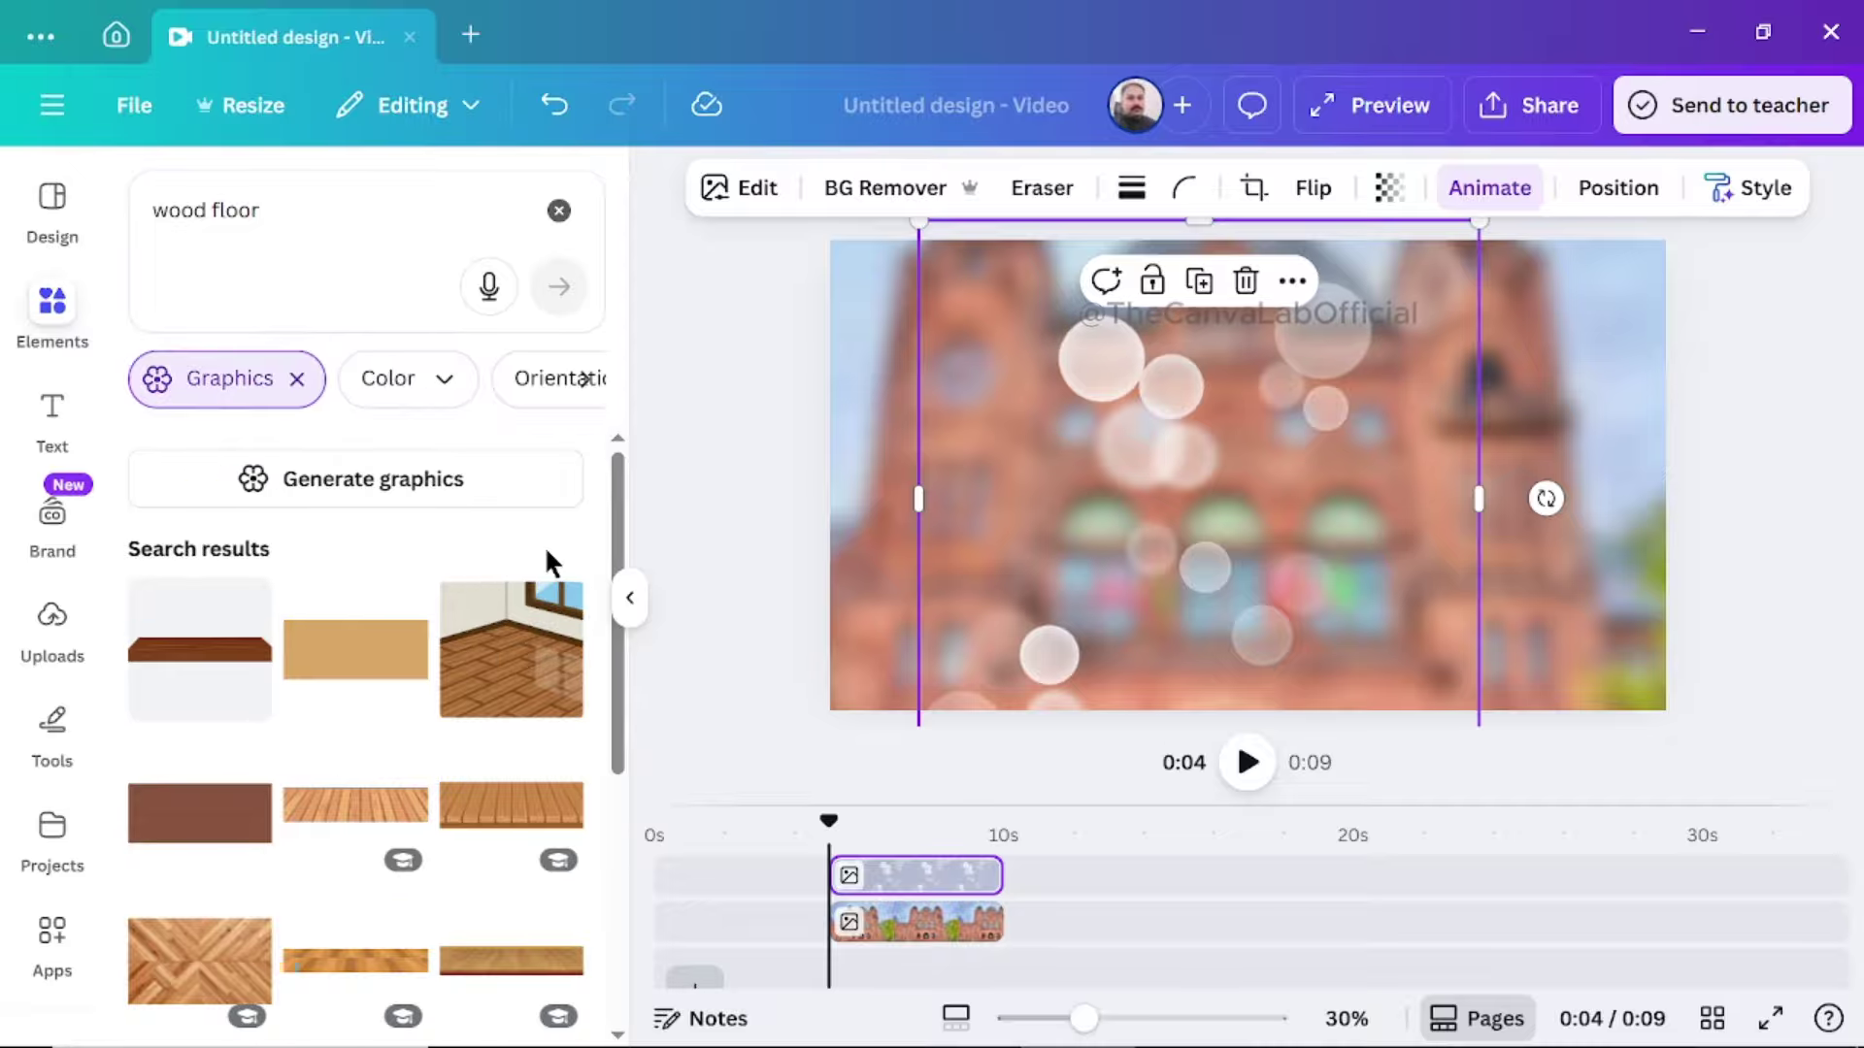
Step: Add the light brown plank floor graphic, widen it beyond the canvas edges and place it across the lower third of the page
scroll(432, 830, "down", 2)
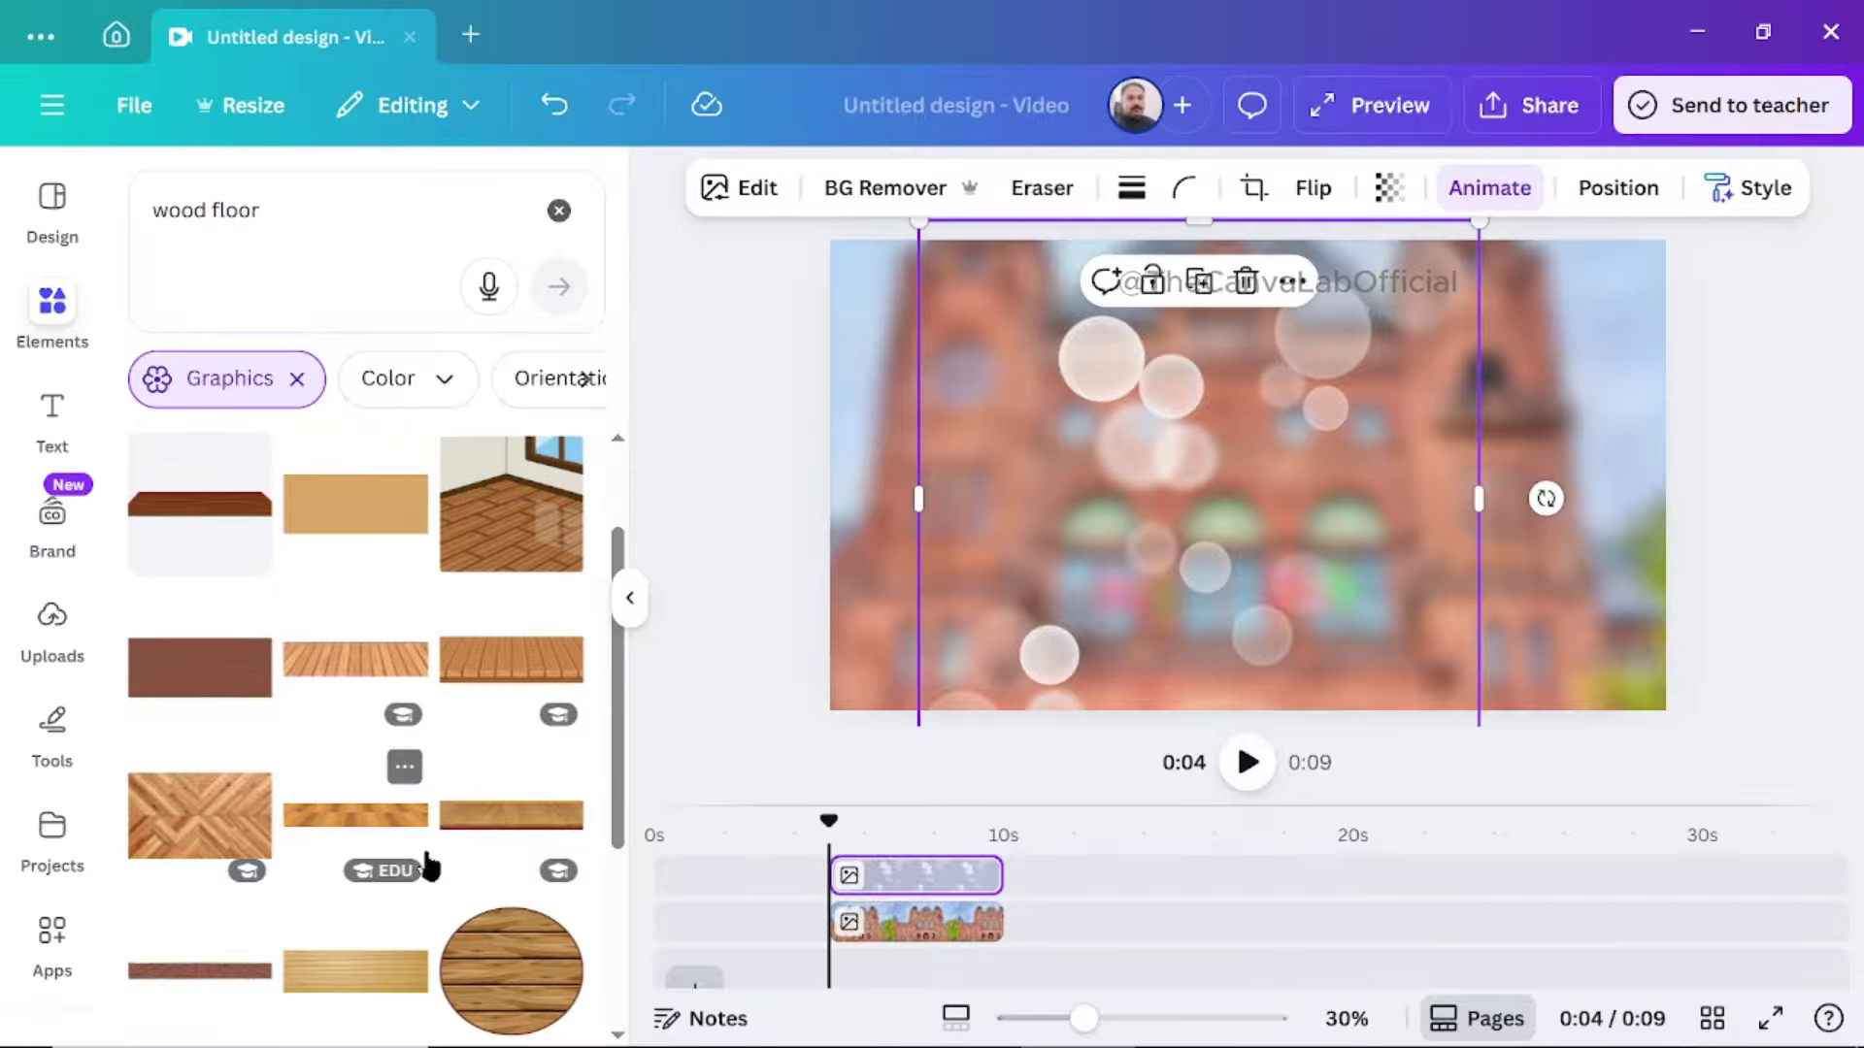
left_click(428, 859)
left_click_drag(1113, 517, 1112, 584)
left_click_drag(870, 469, 691, 406)
left_click_drag(1152, 544, 1224, 659)
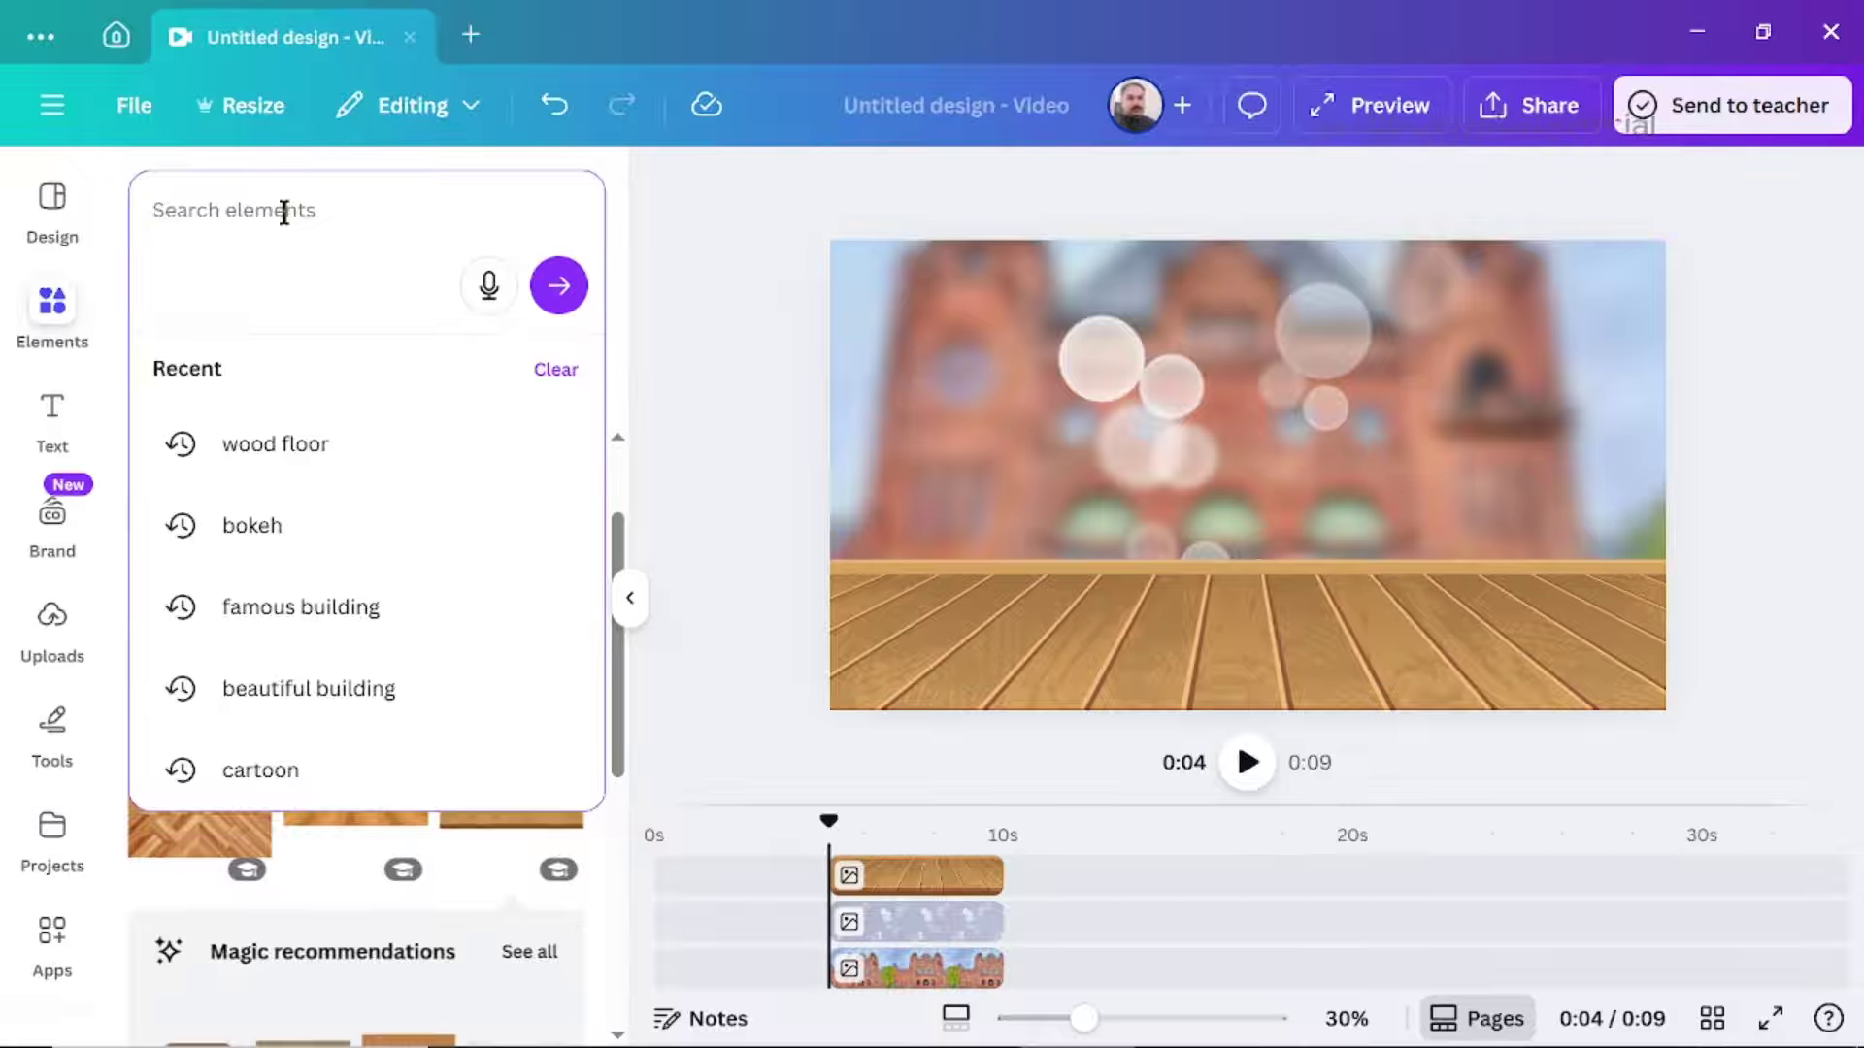
Step: Search for "frame" without the graphics filter, add the circle frame, and place it slightly enlarged over the wood floor
type("frame")
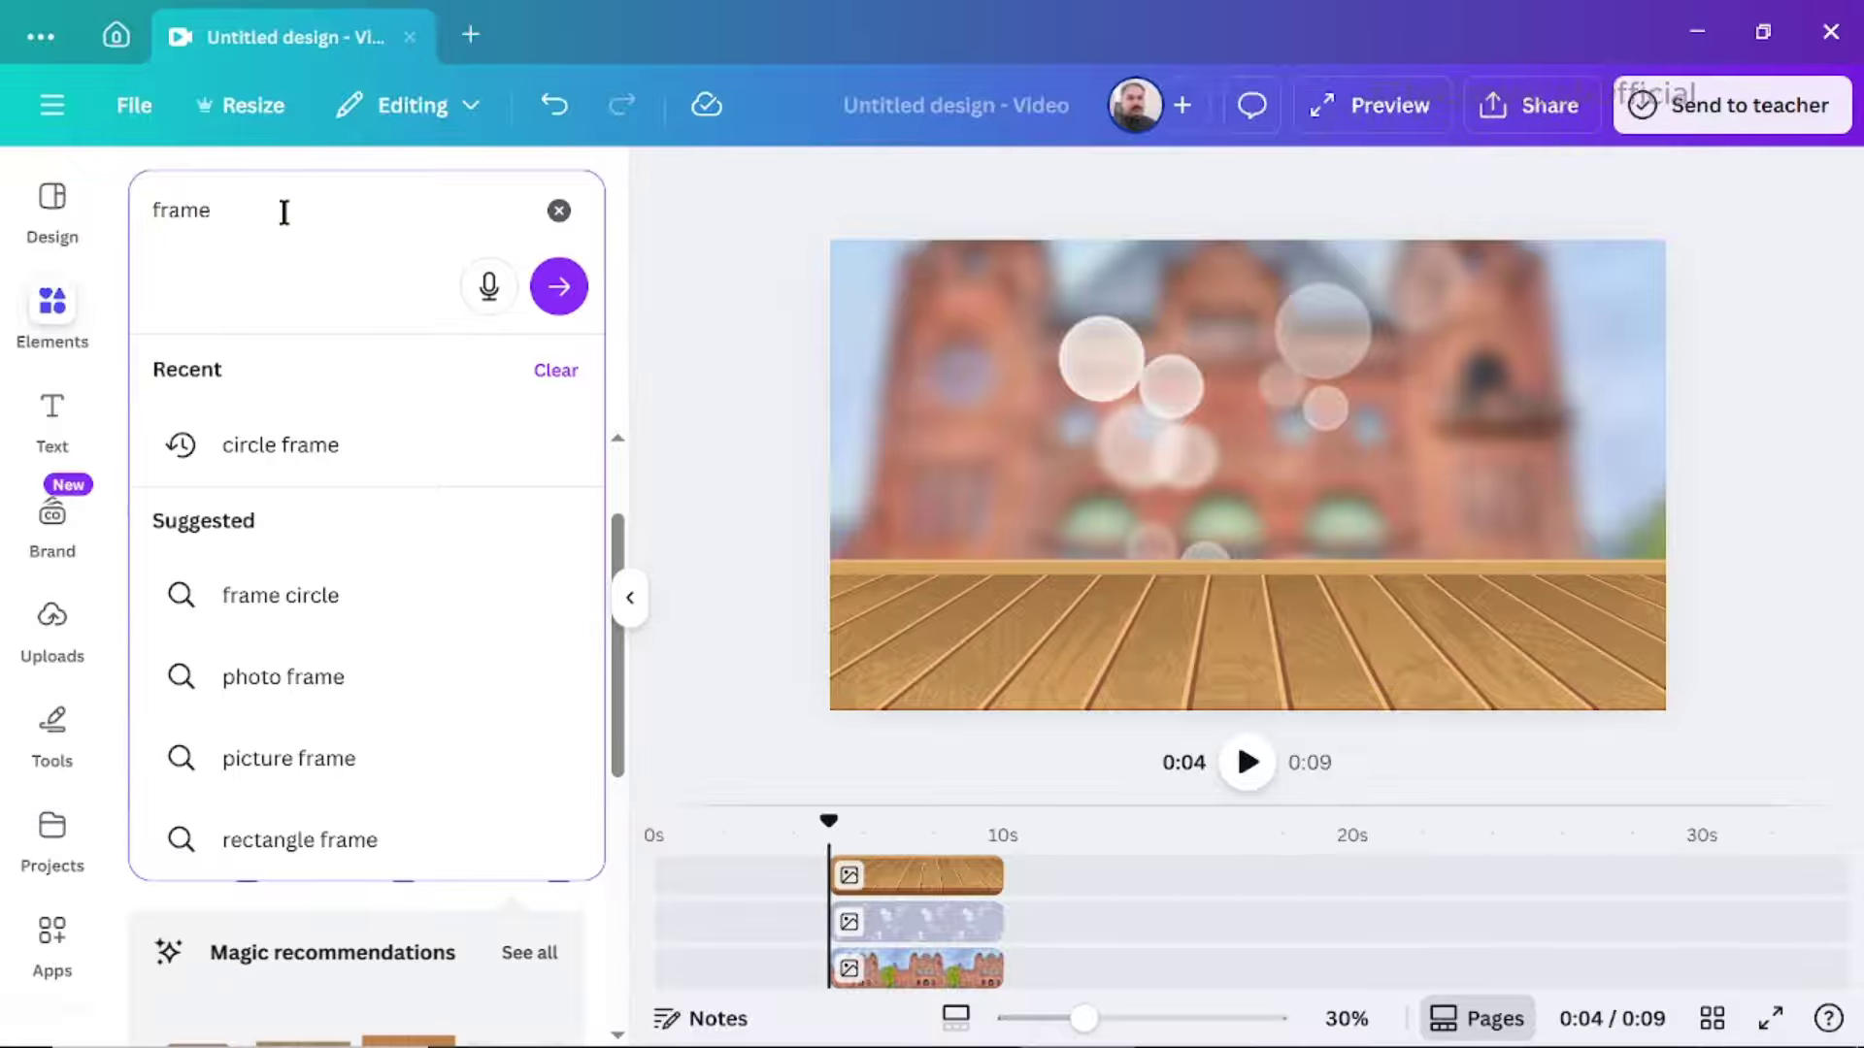
key("Return")
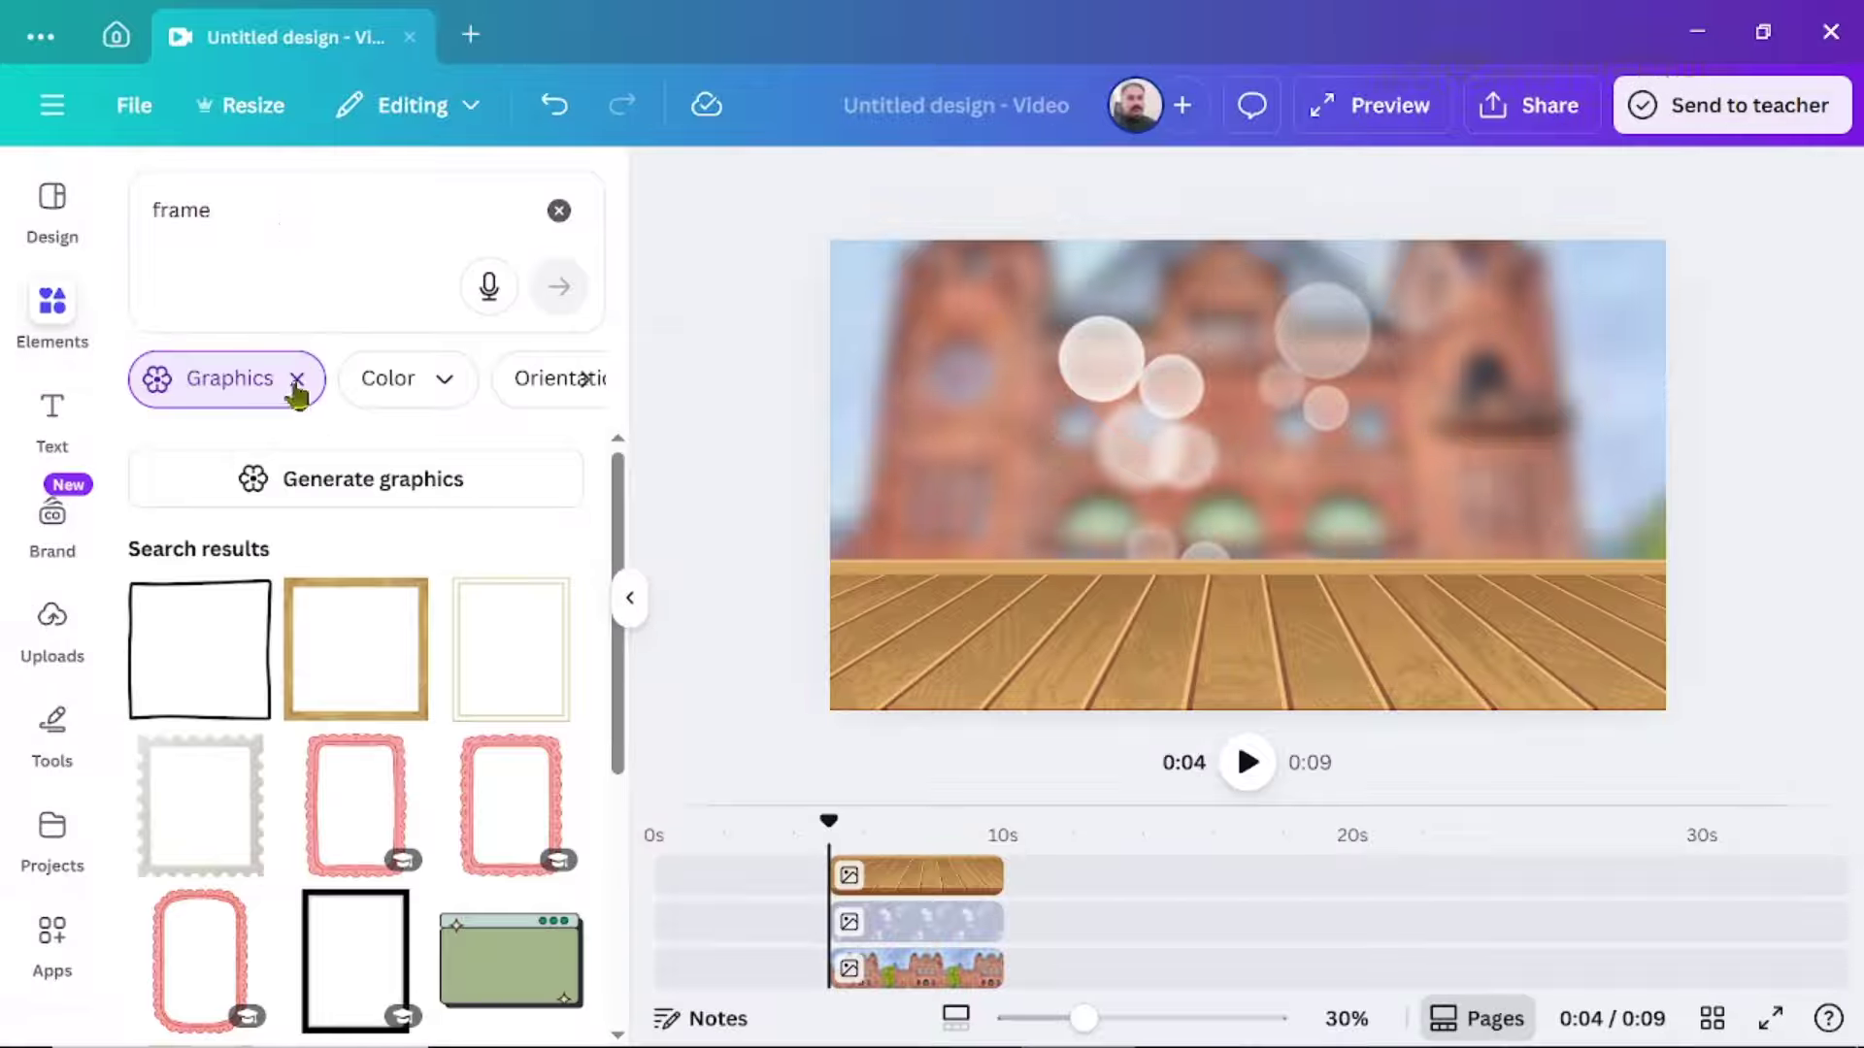
left_click(296, 380)
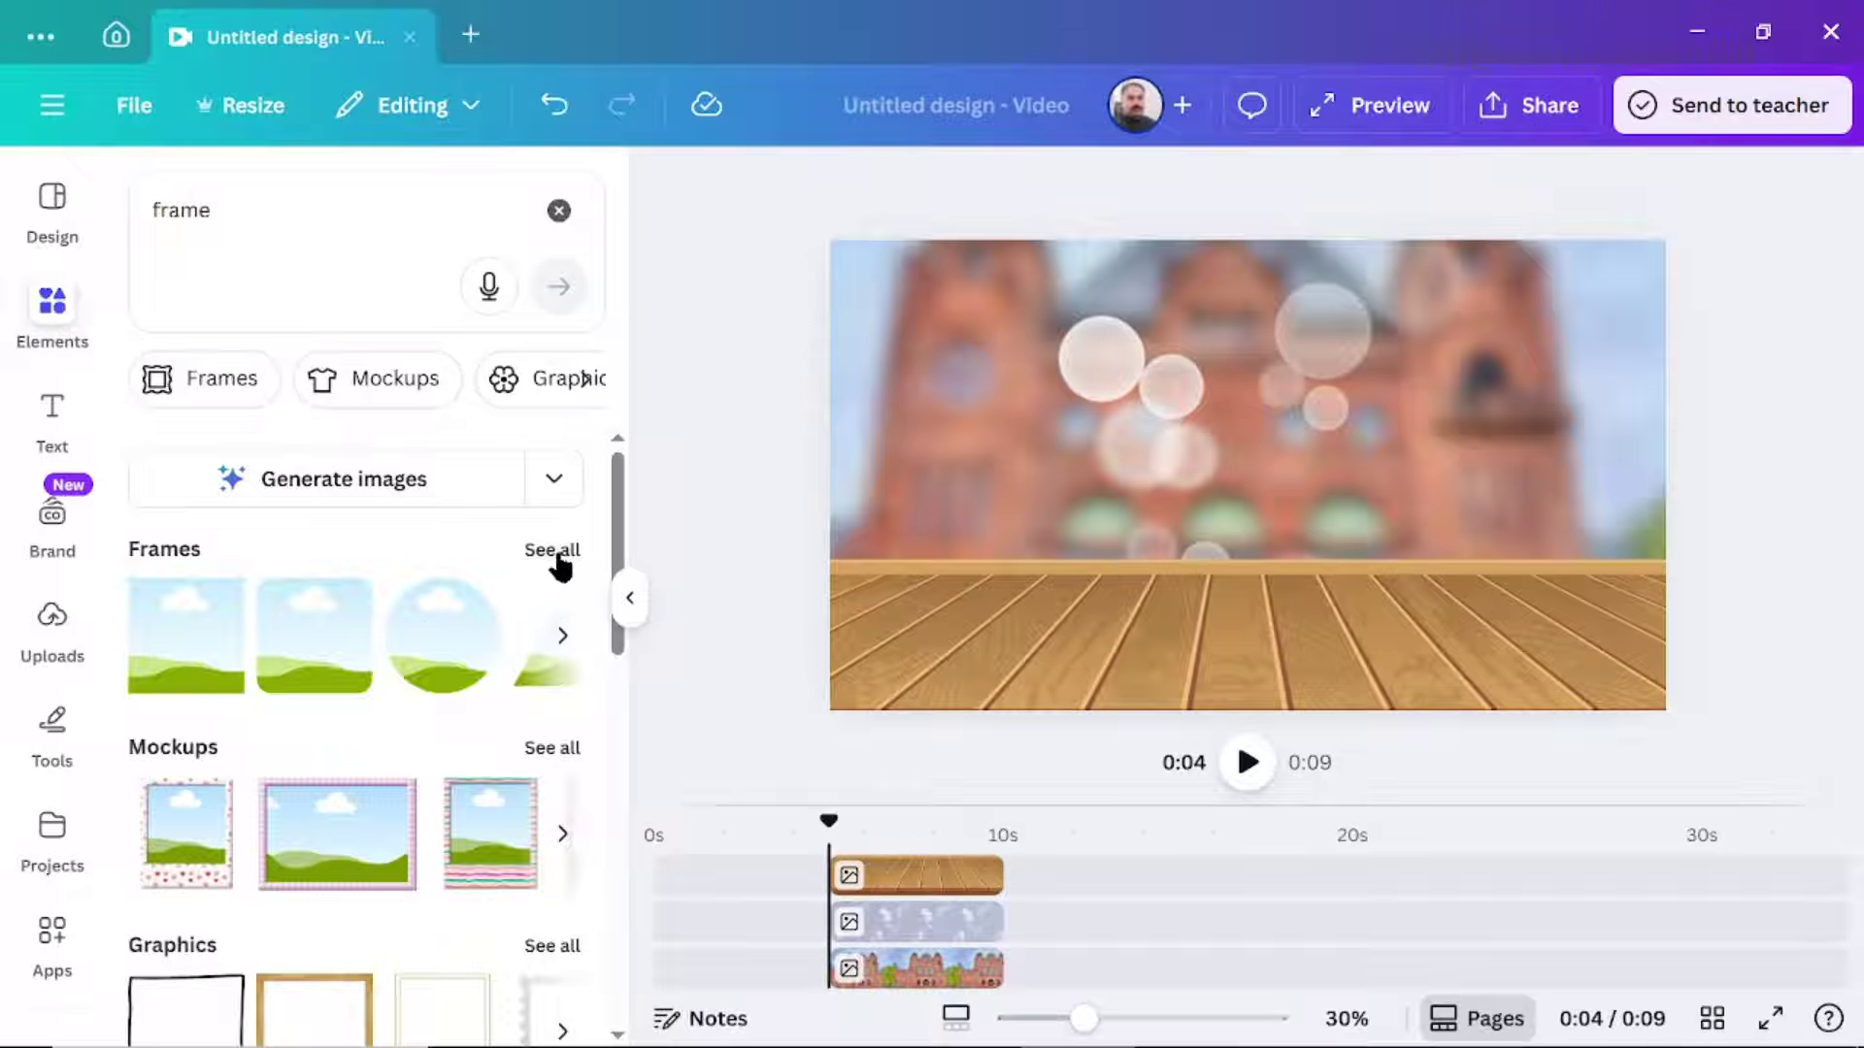
left_click(442, 650)
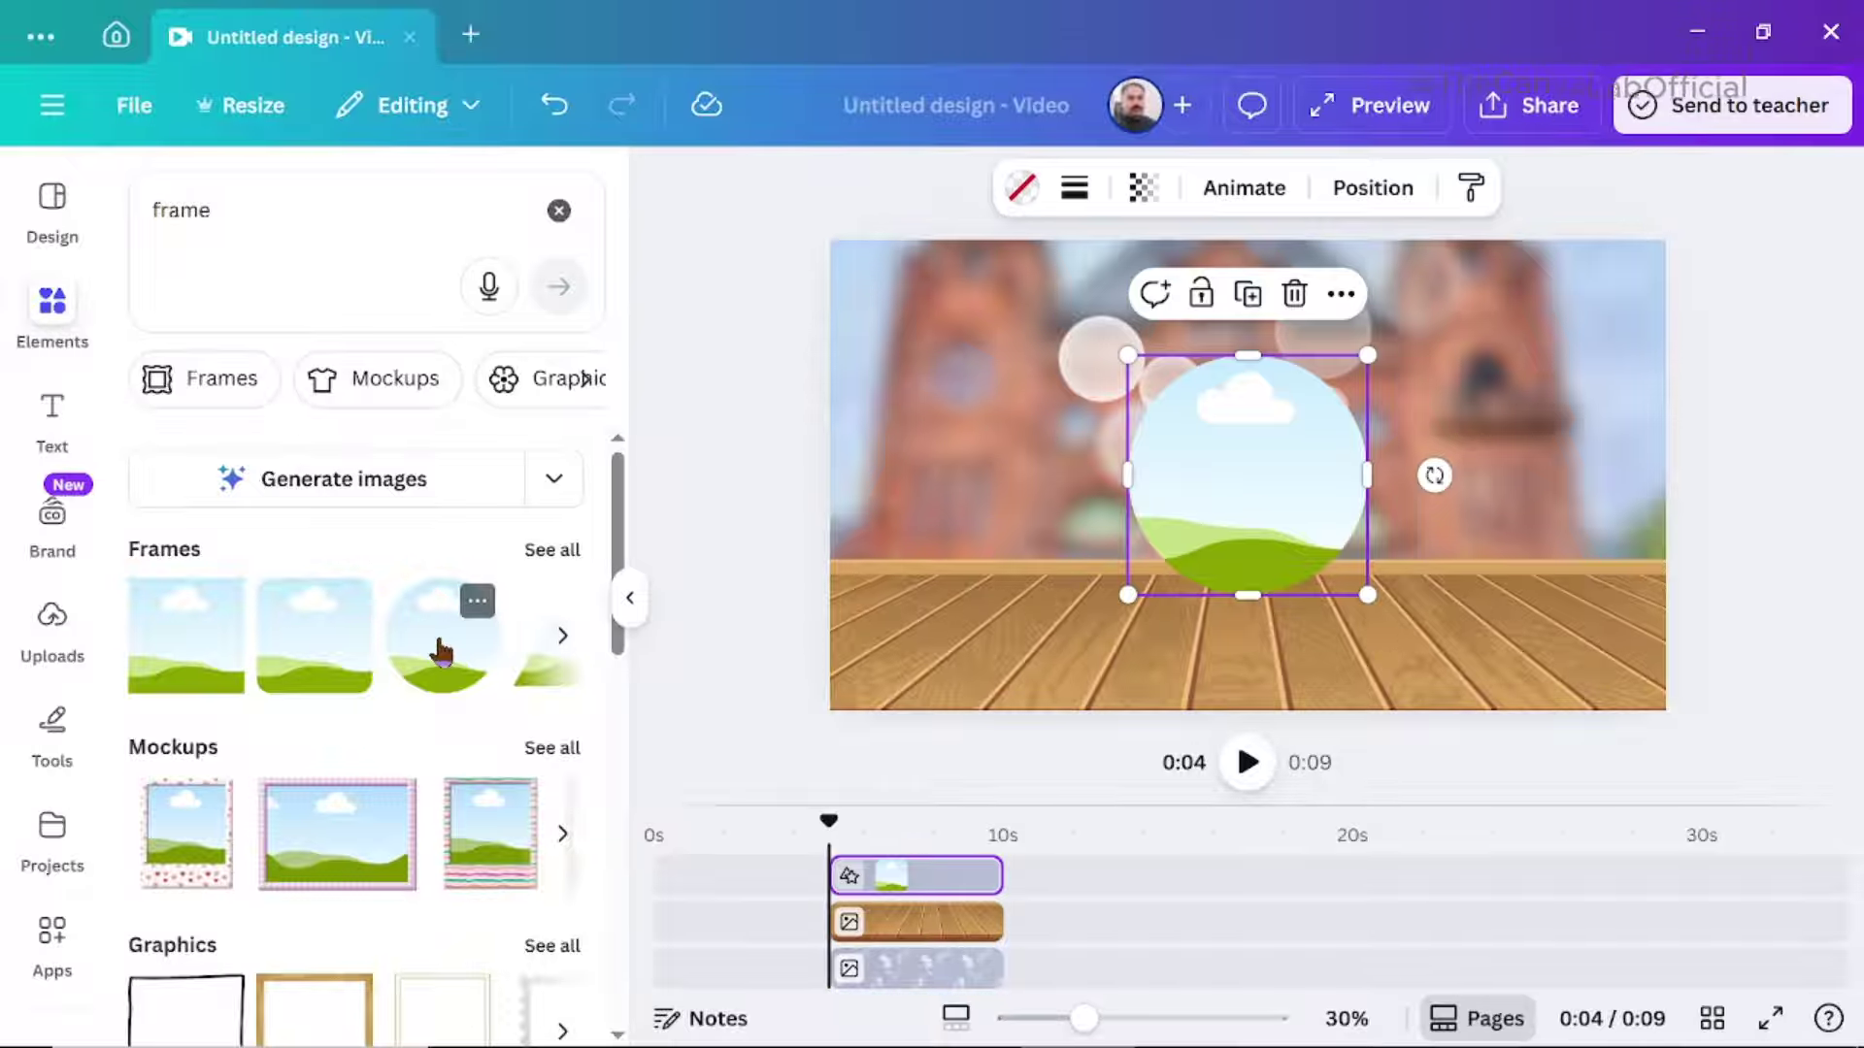
left_click_drag(1371, 596, 1389, 615)
left_click_drag(1291, 535, 1269, 579)
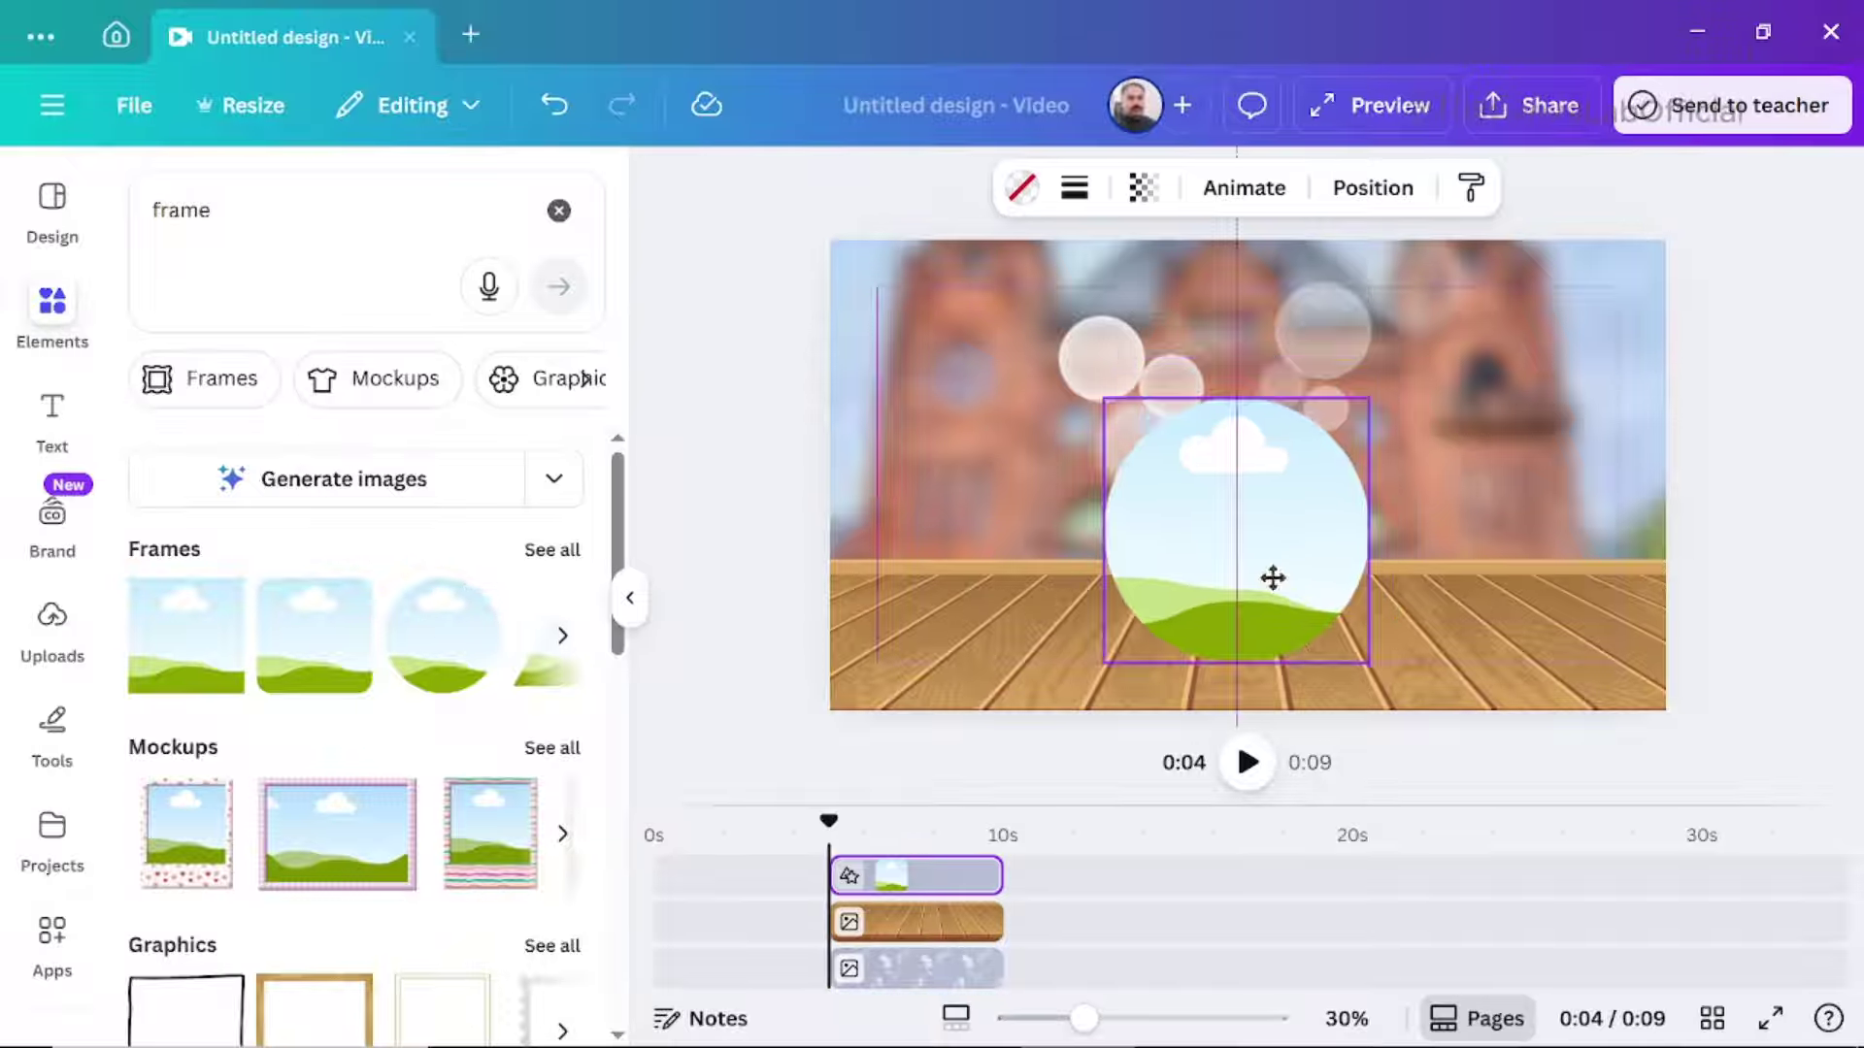
Step: Search for "building" videos and fill the circle frame with the 5.0s clip of skyscrapers against a blue sky
left_click(558, 210)
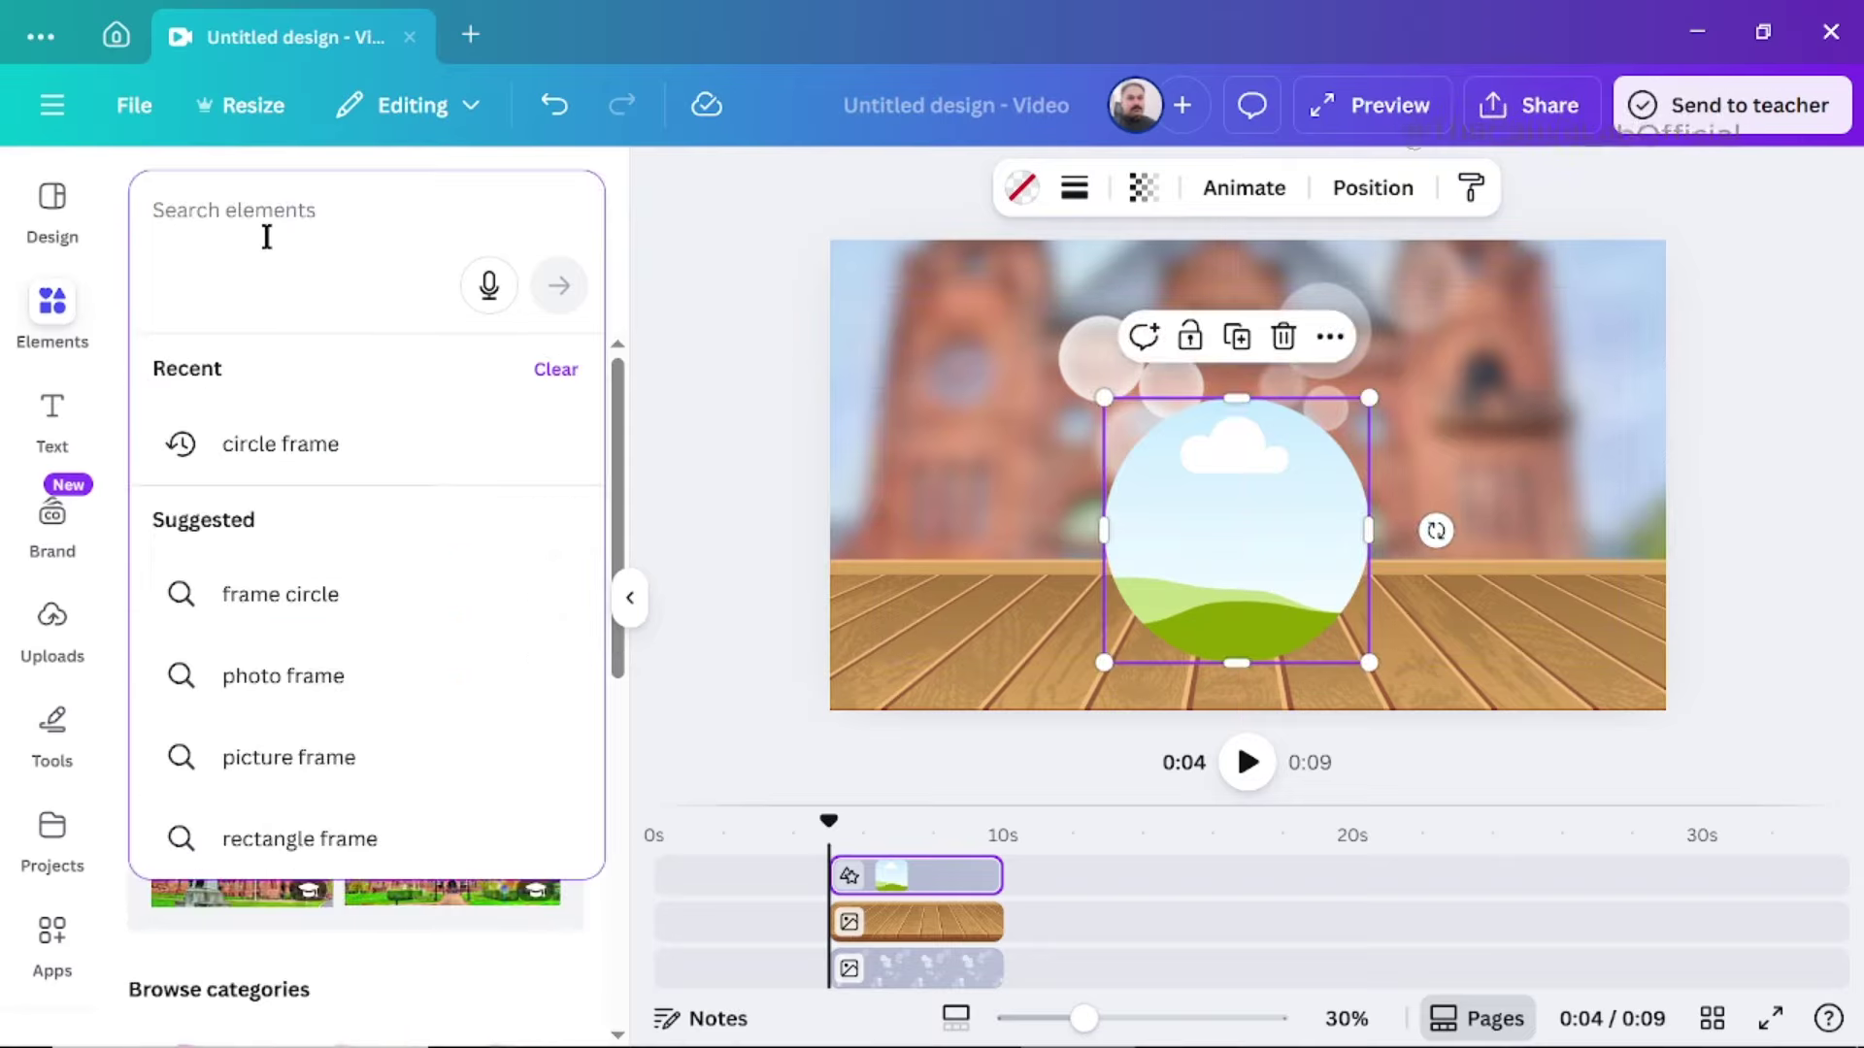
type("building")
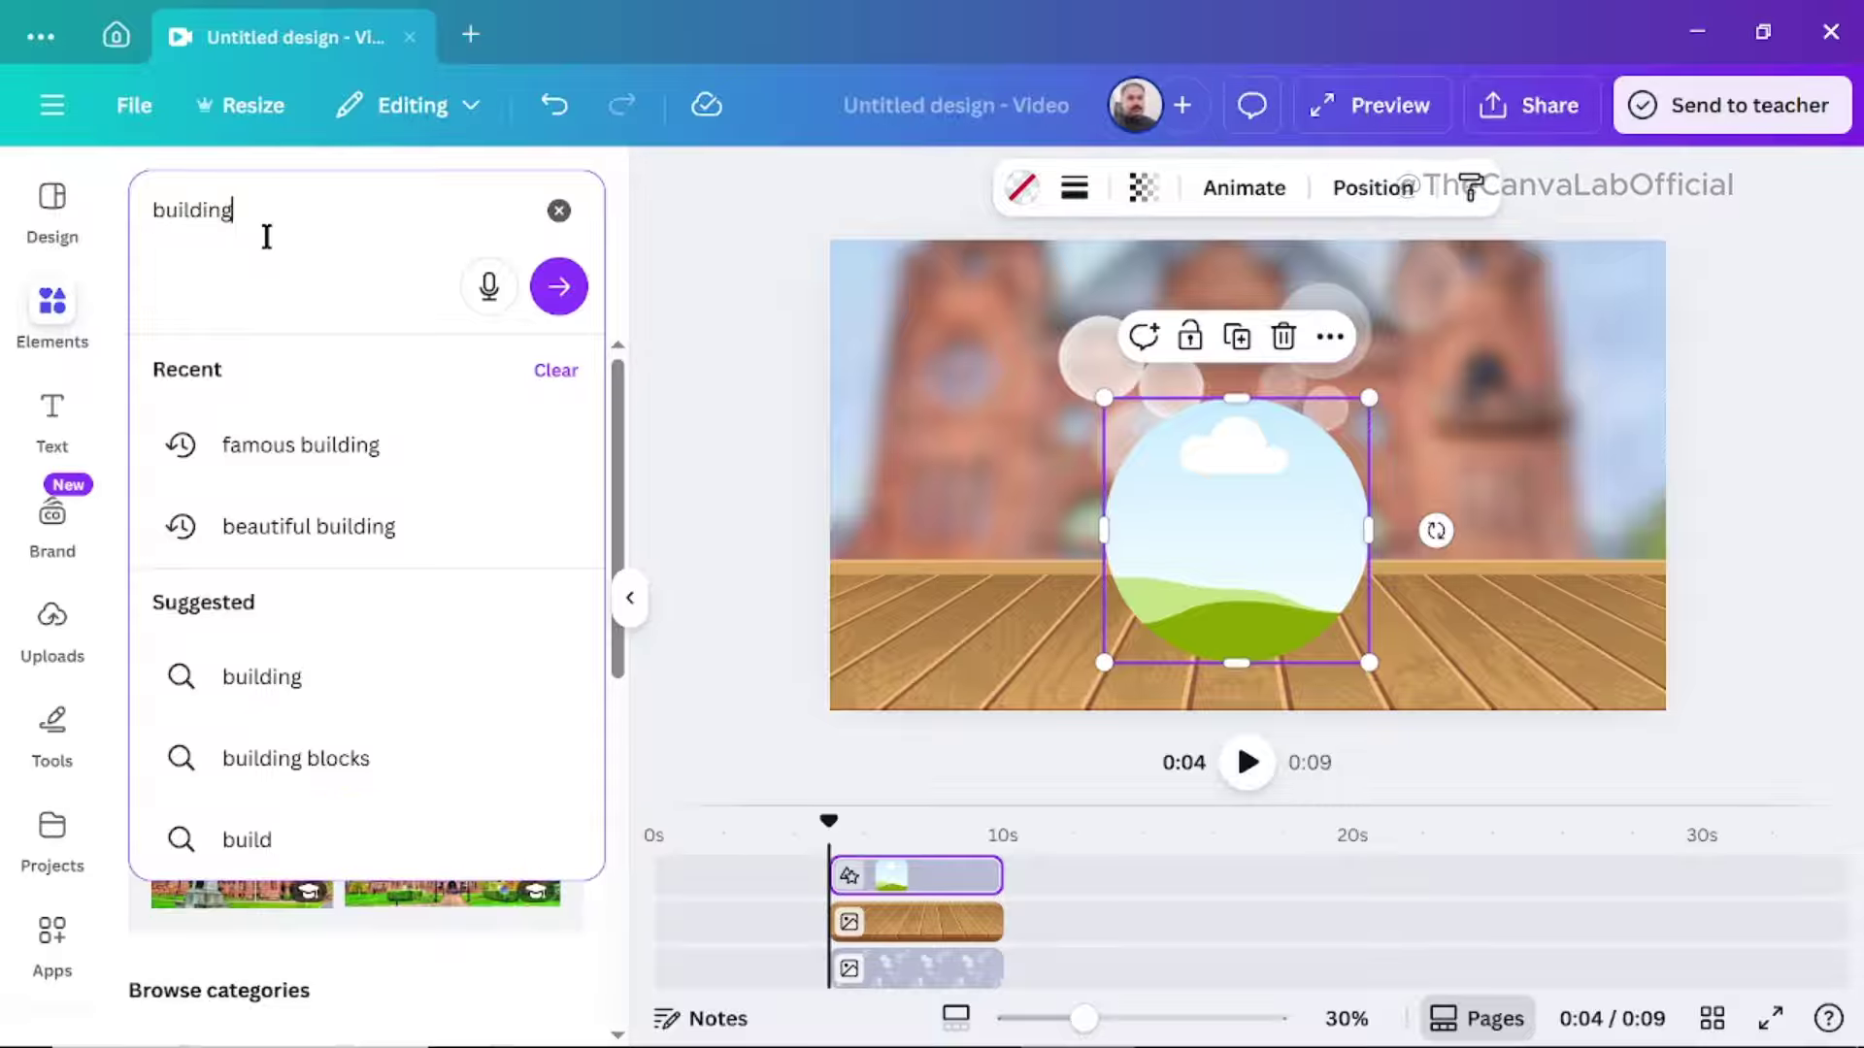
key("Return")
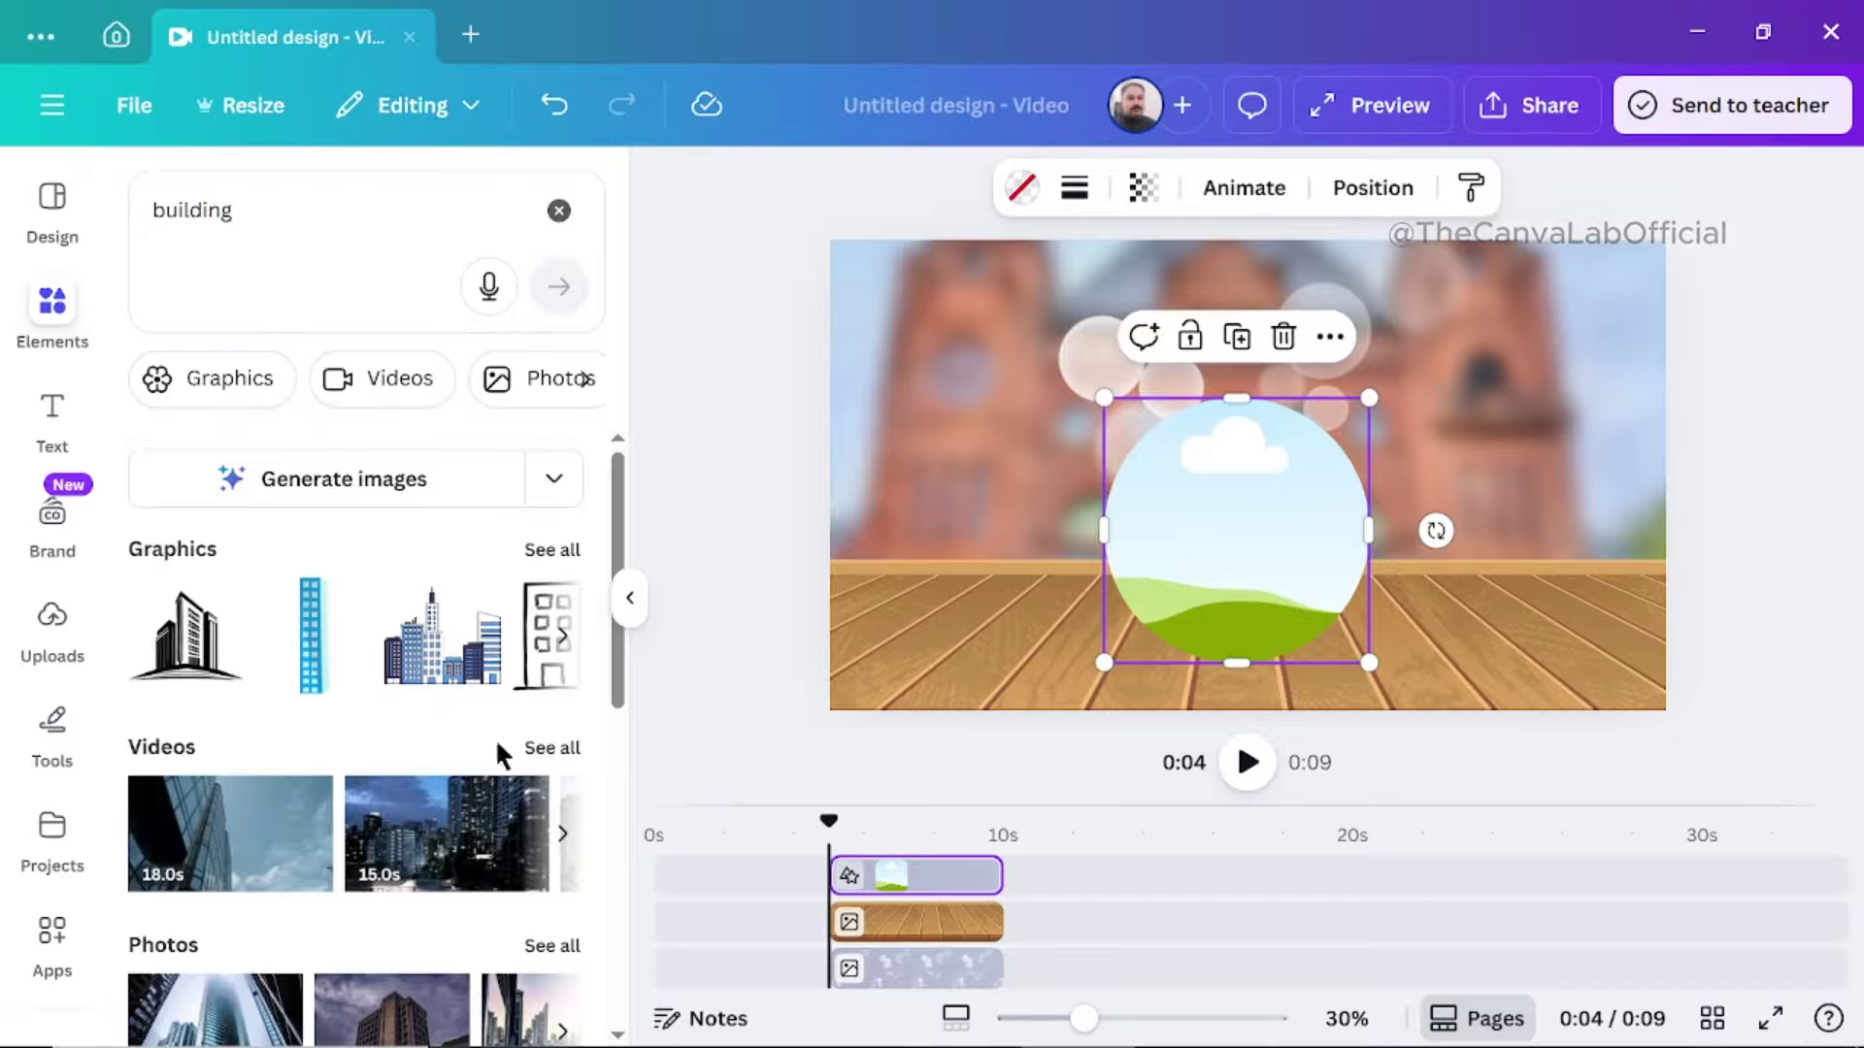
left_click(548, 752)
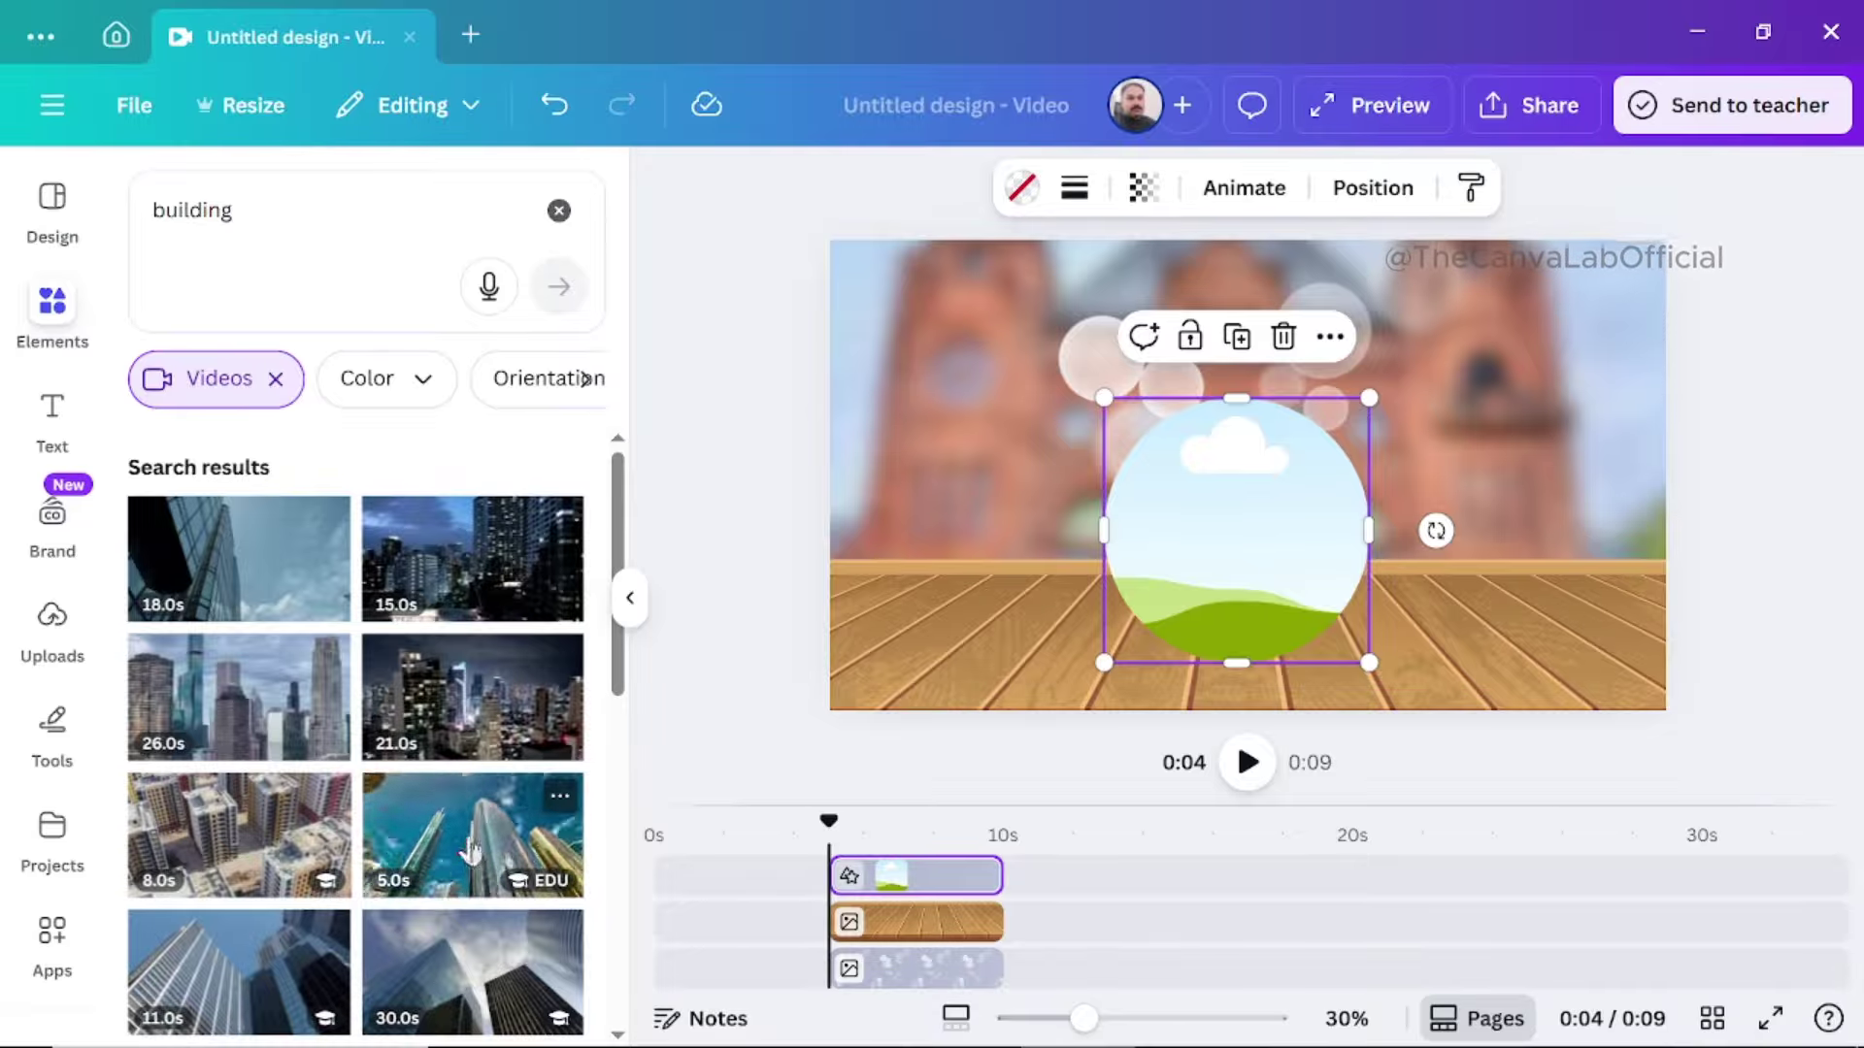
left_click_drag(466, 848, 1204, 544)
left_click(1273, 703)
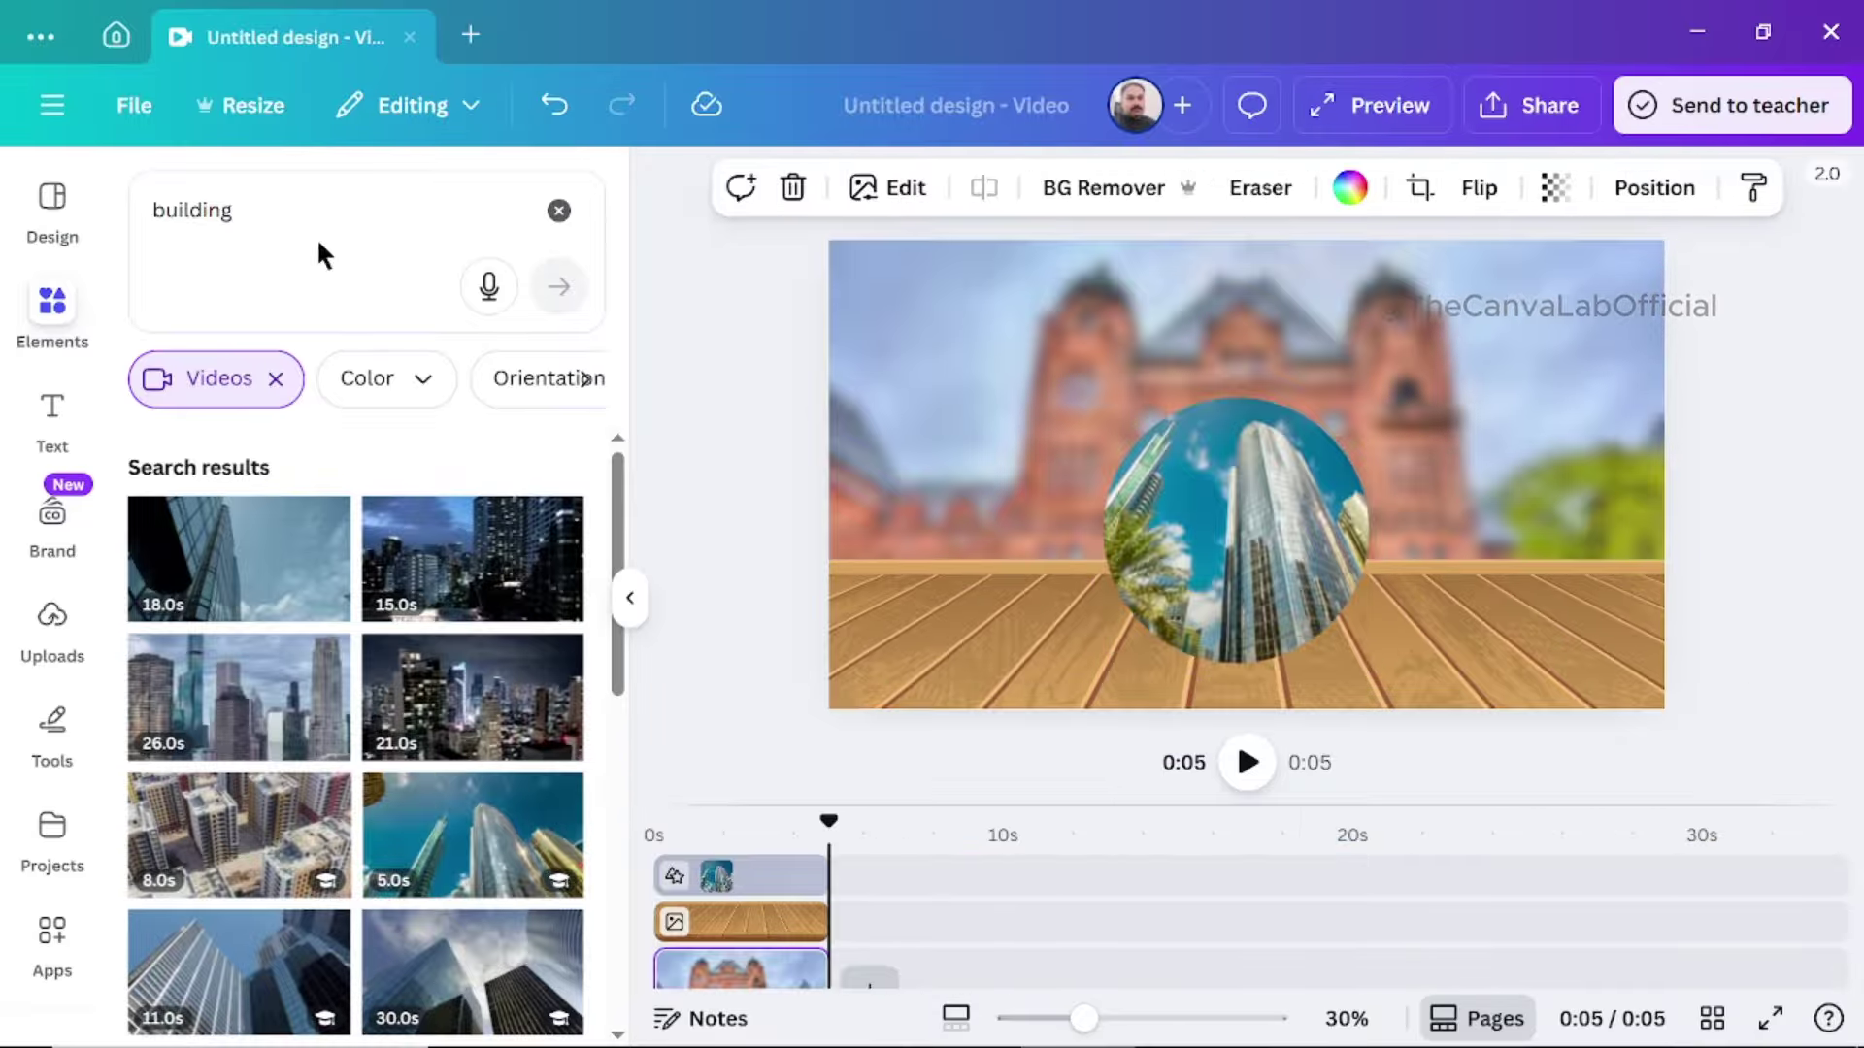
Step: Search the elements for "transparent bubble", add the greenish glass bubble, and shrink it to about three quarters of its size
left_click(246, 215)
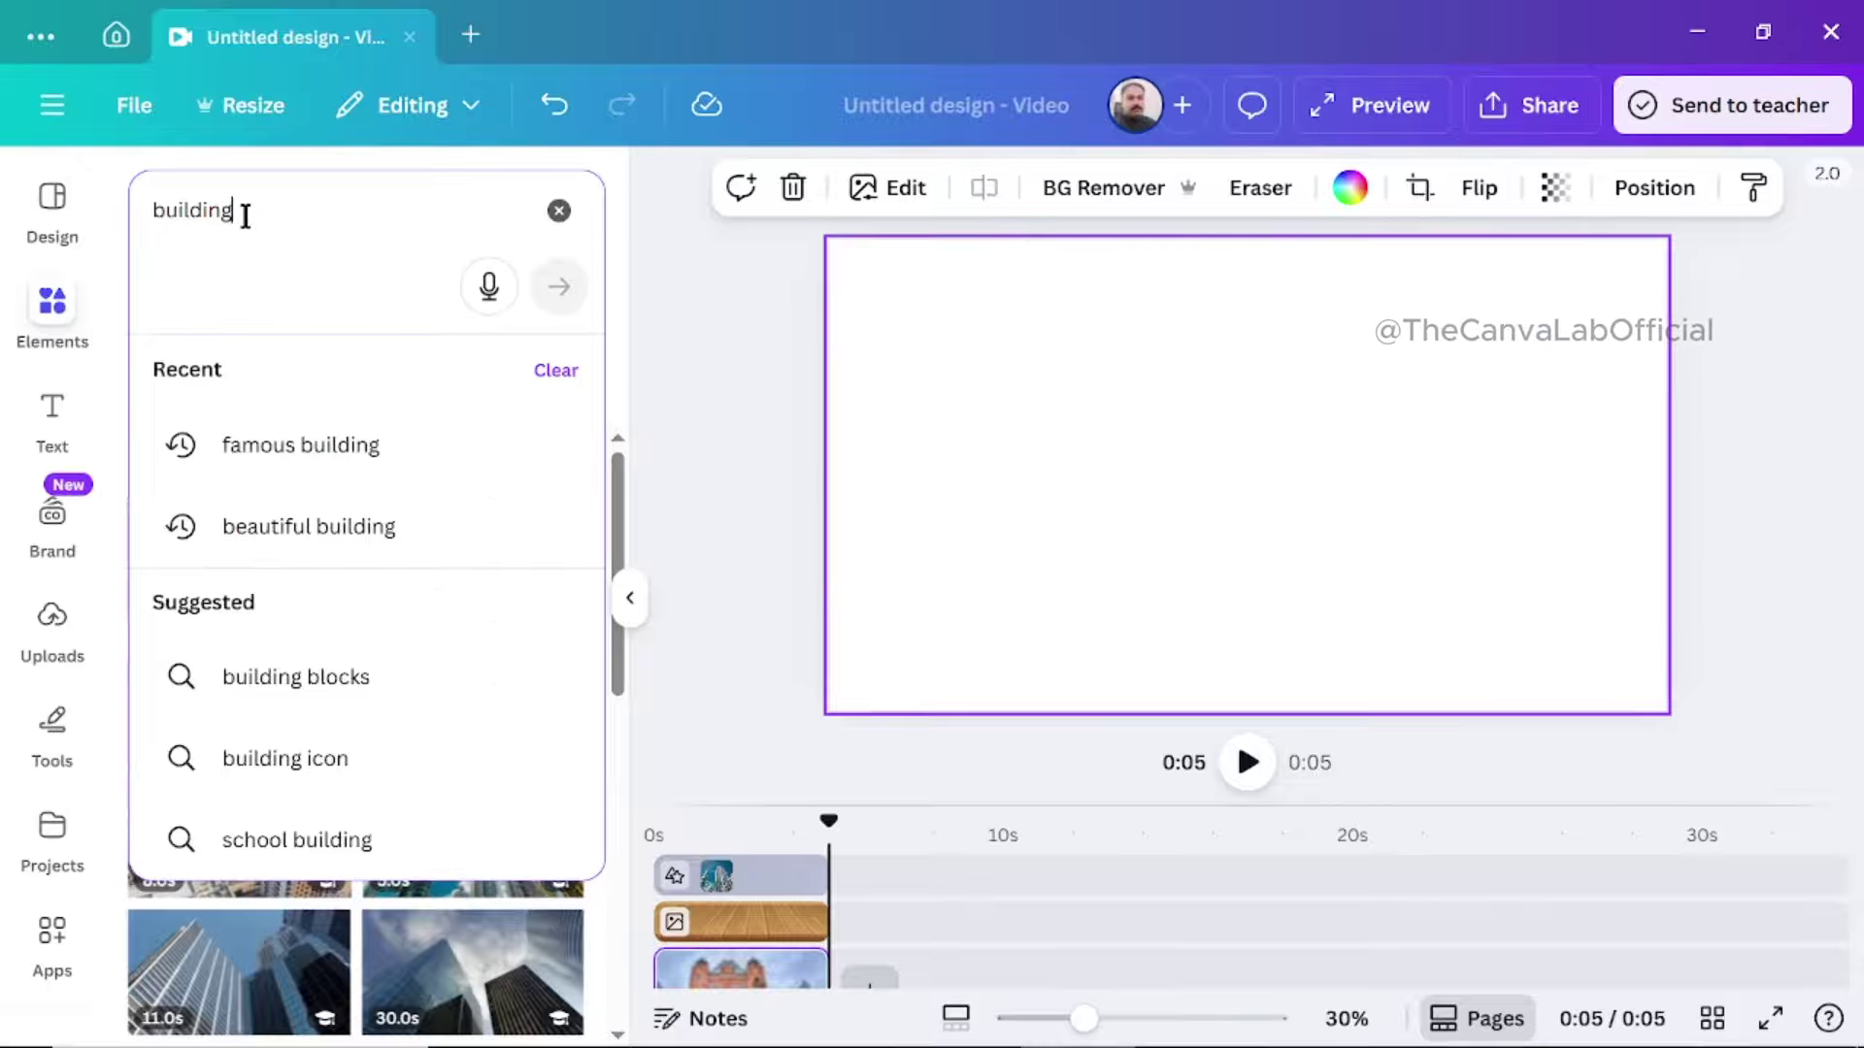
key("ctrl+a")
key("BackSpace")
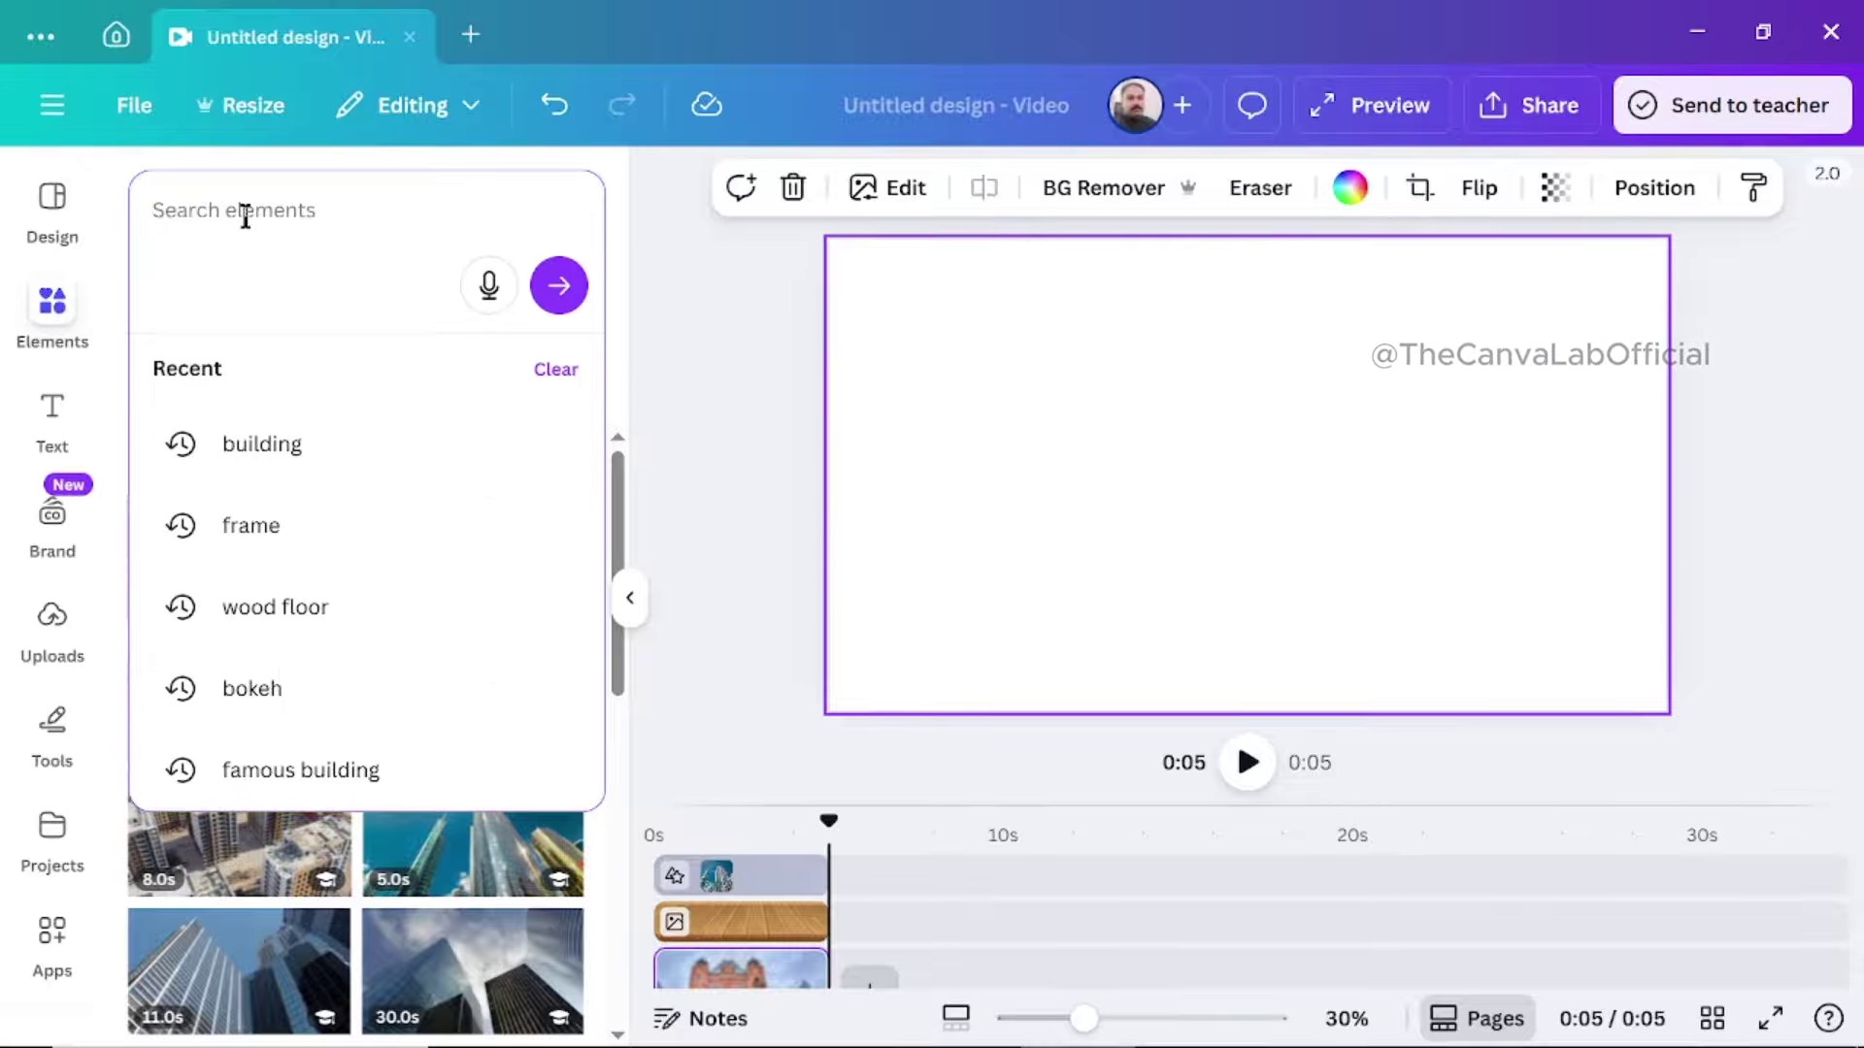
type("transpare")
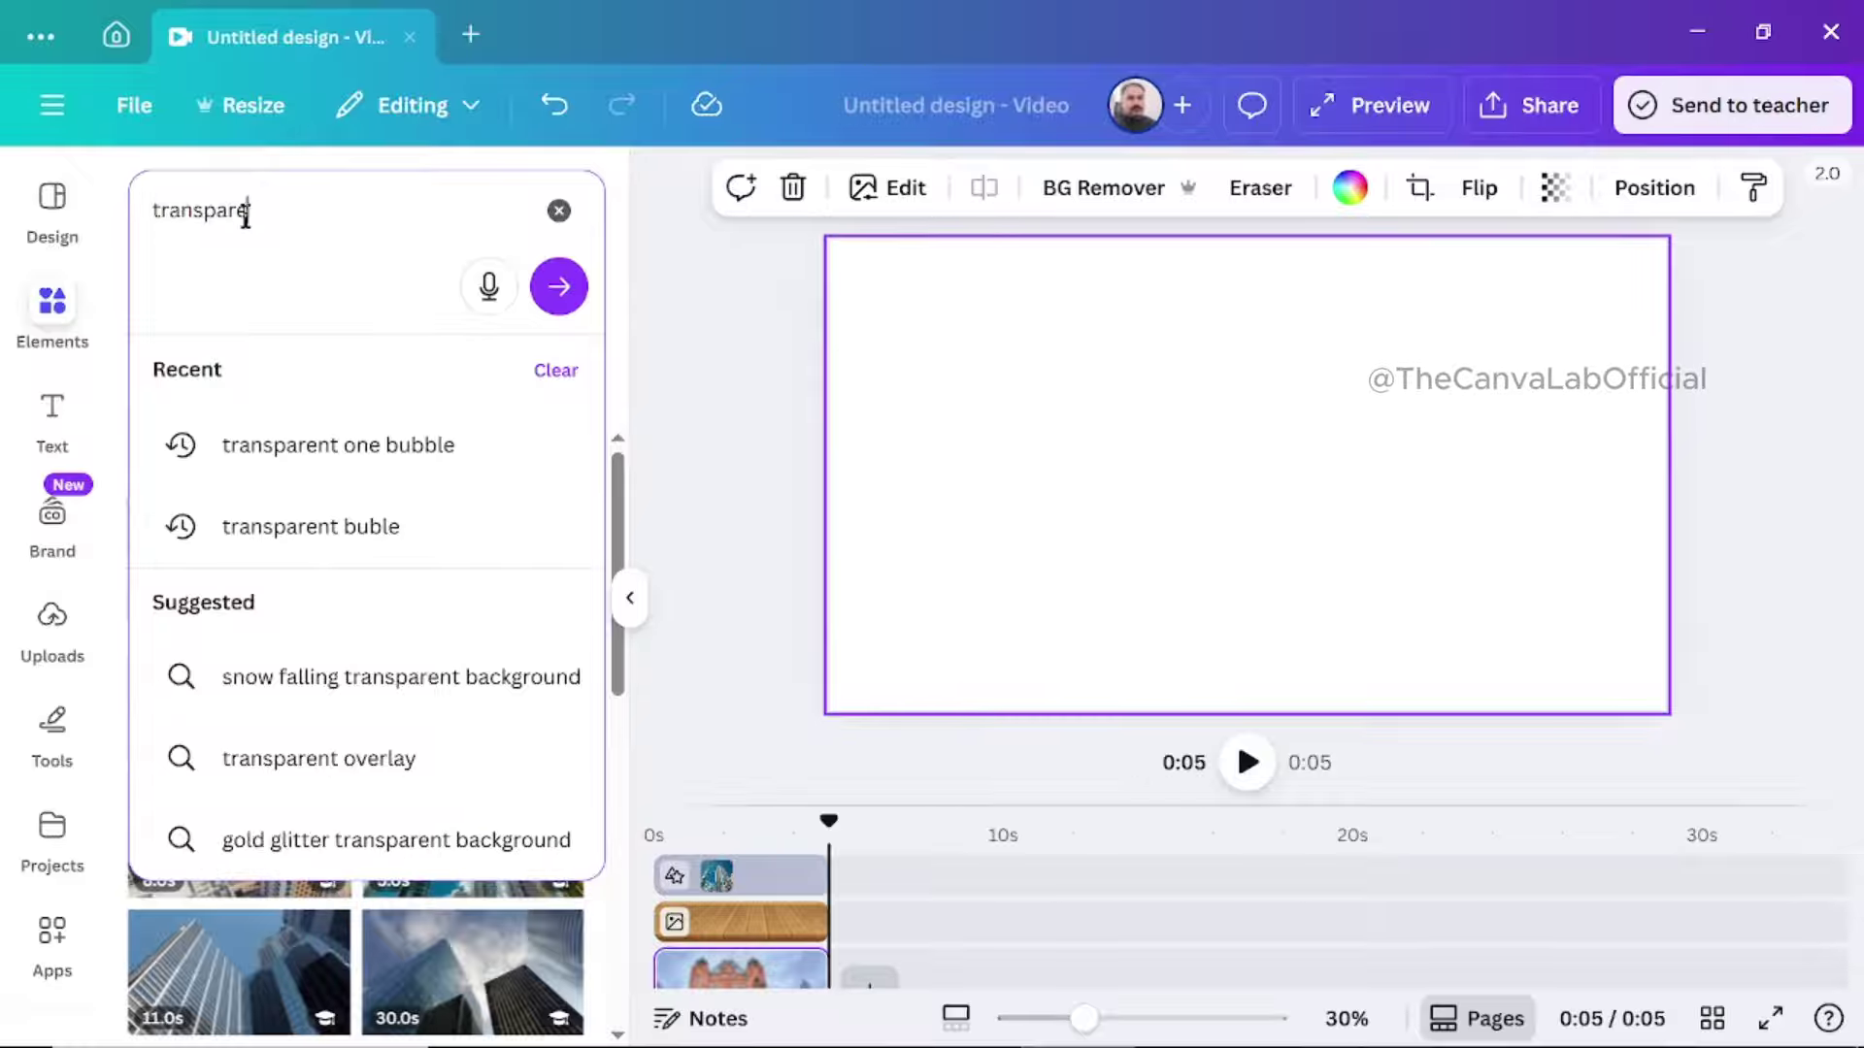
type("nt buble")
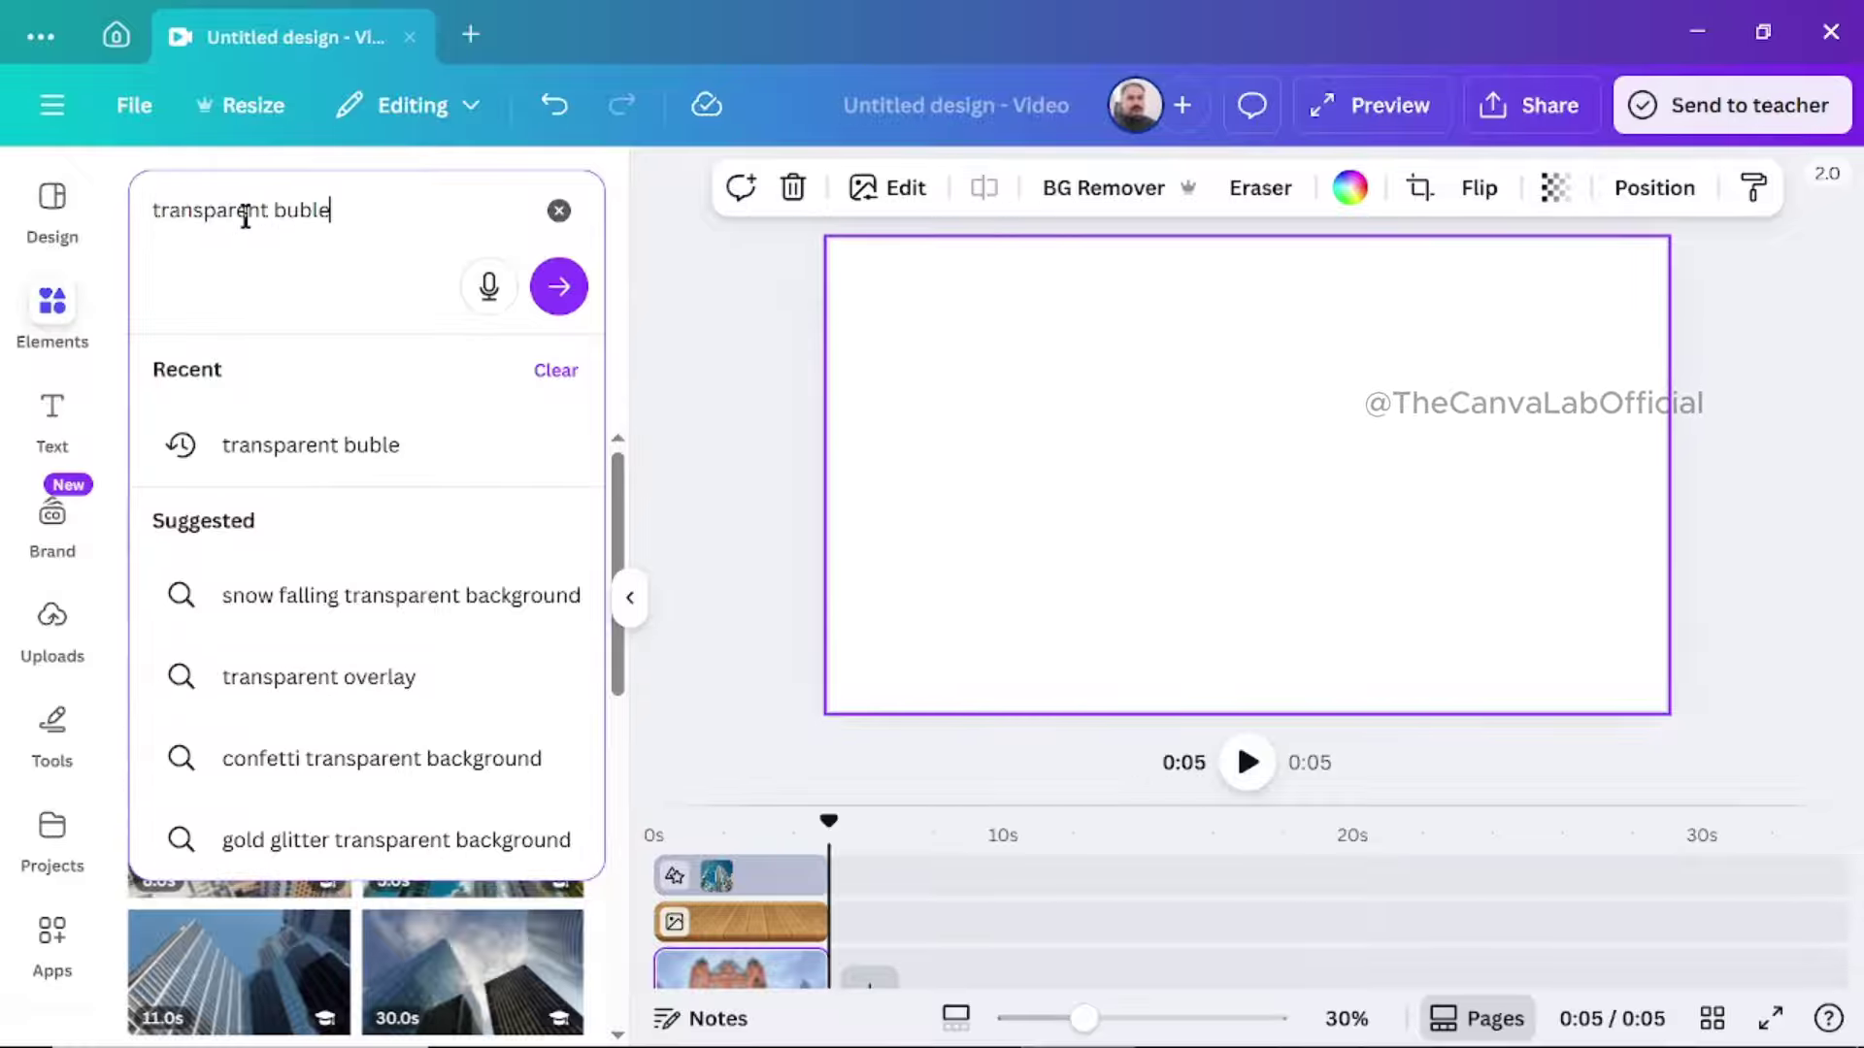
key("Return")
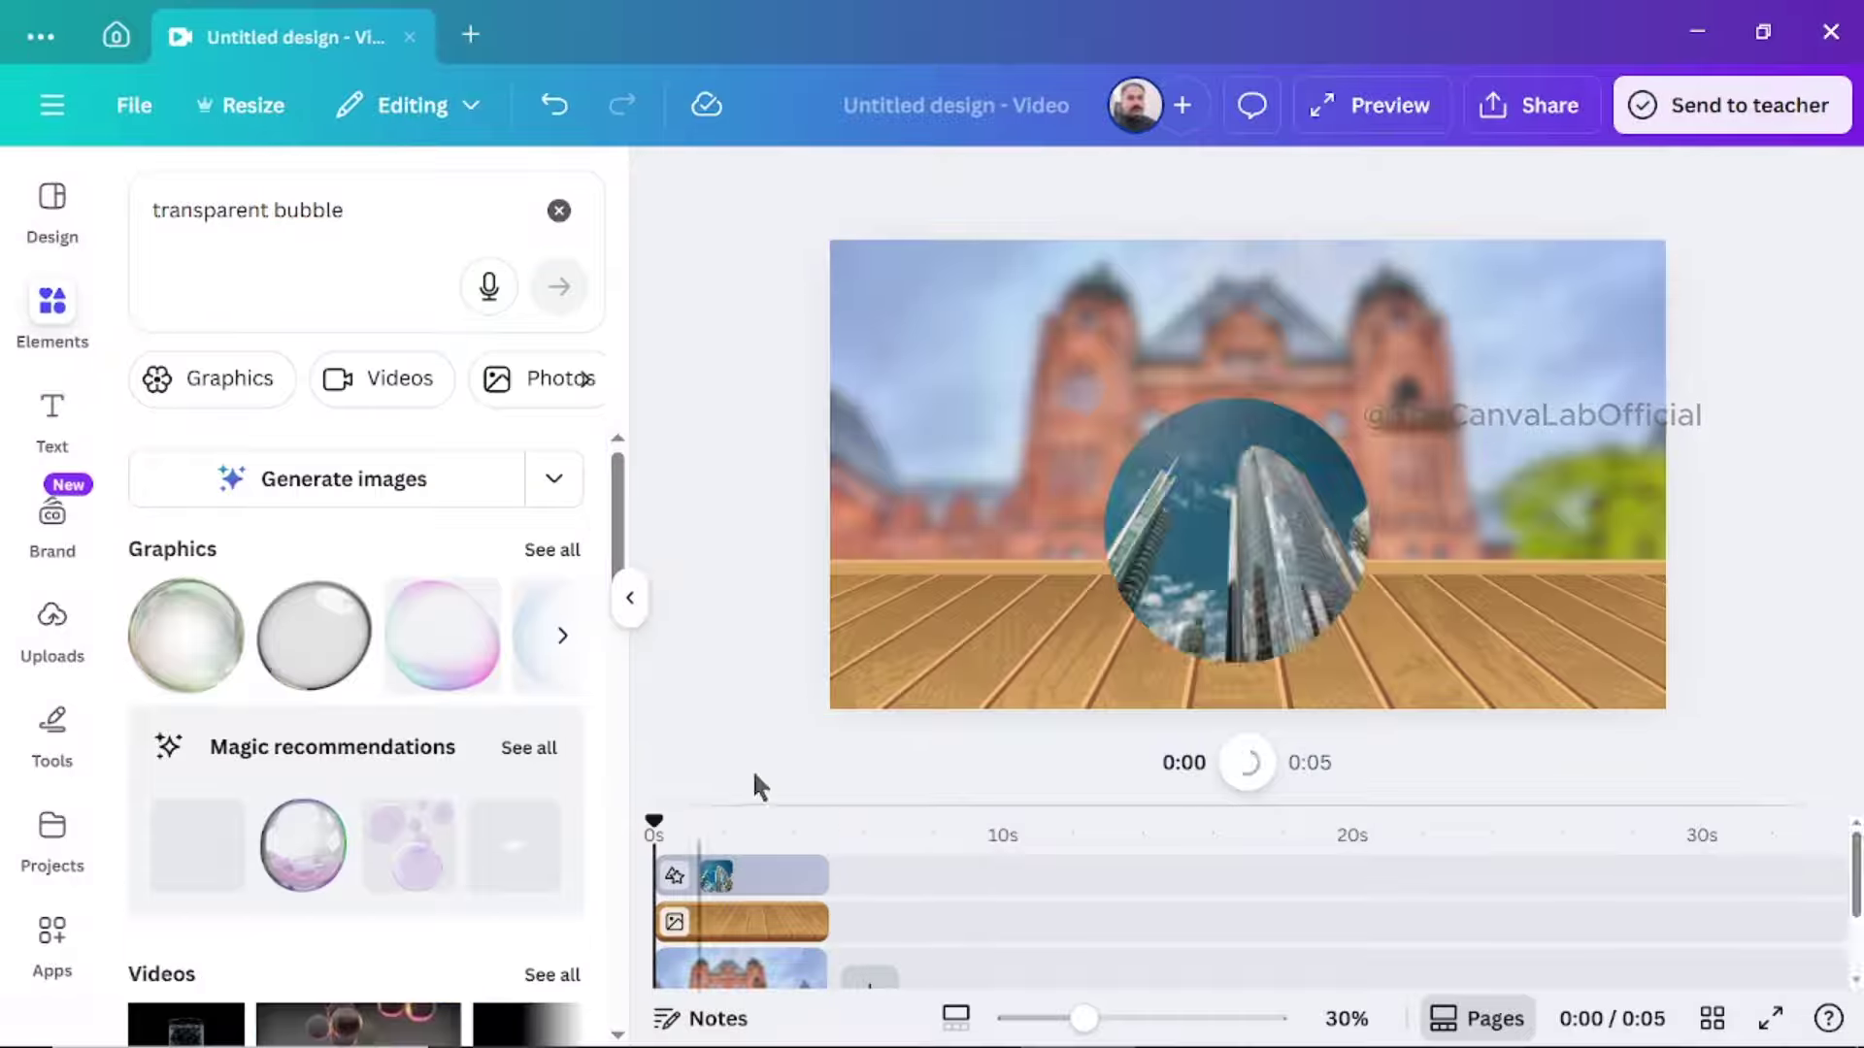
left_click(186, 646)
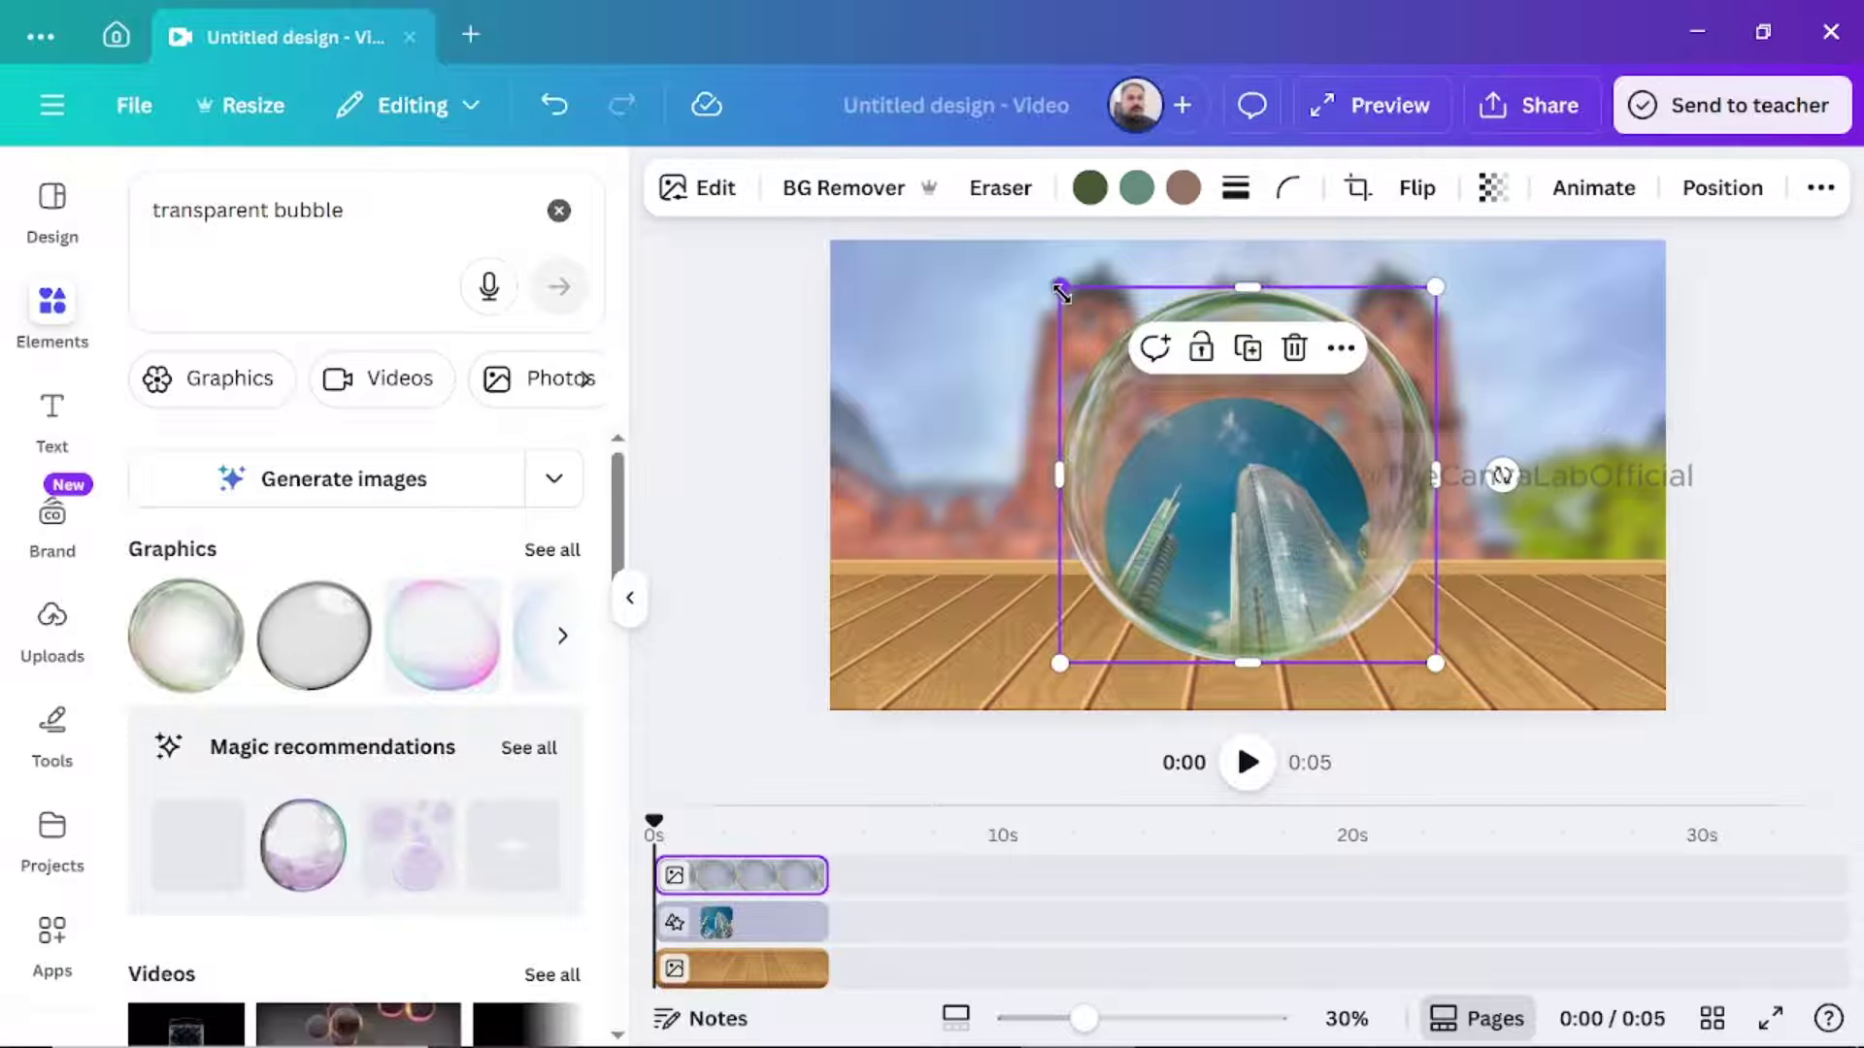
left_click_drag(1060, 289, 1154, 382)
left_click_drag(1357, 552, 1303, 550)
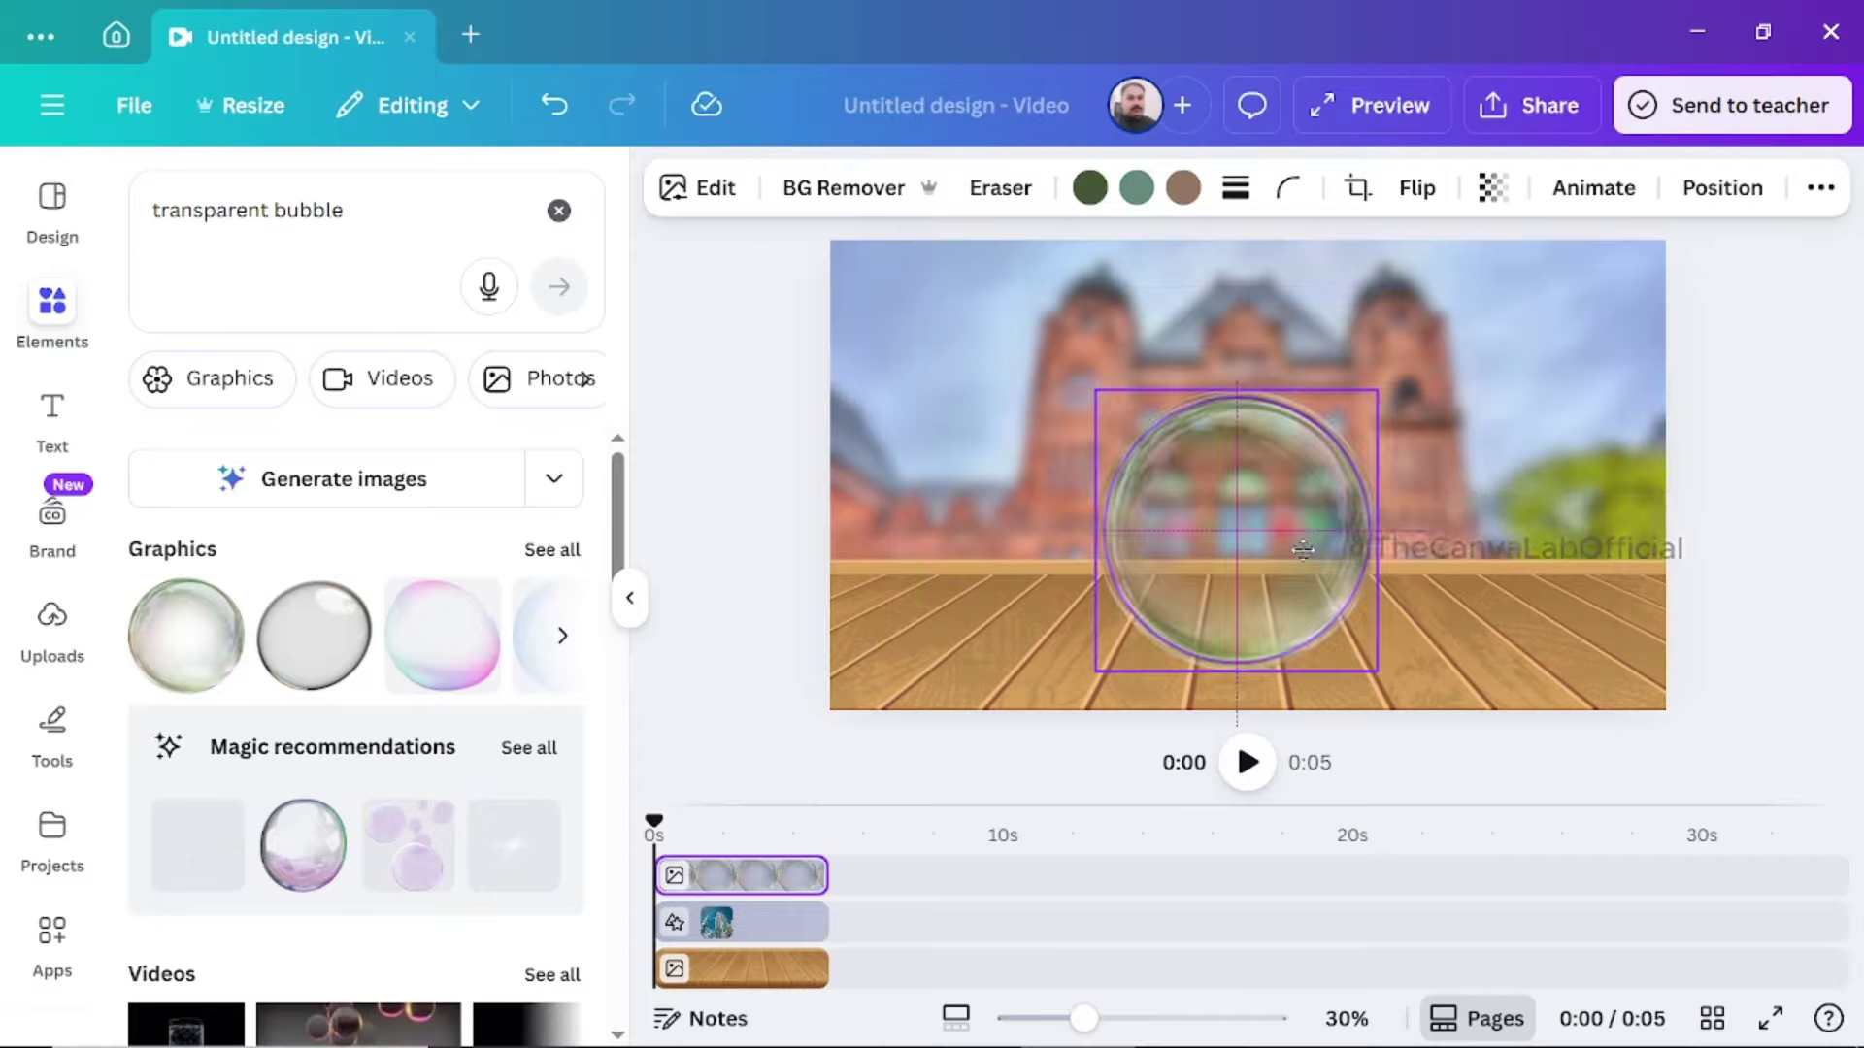
key("Escape")
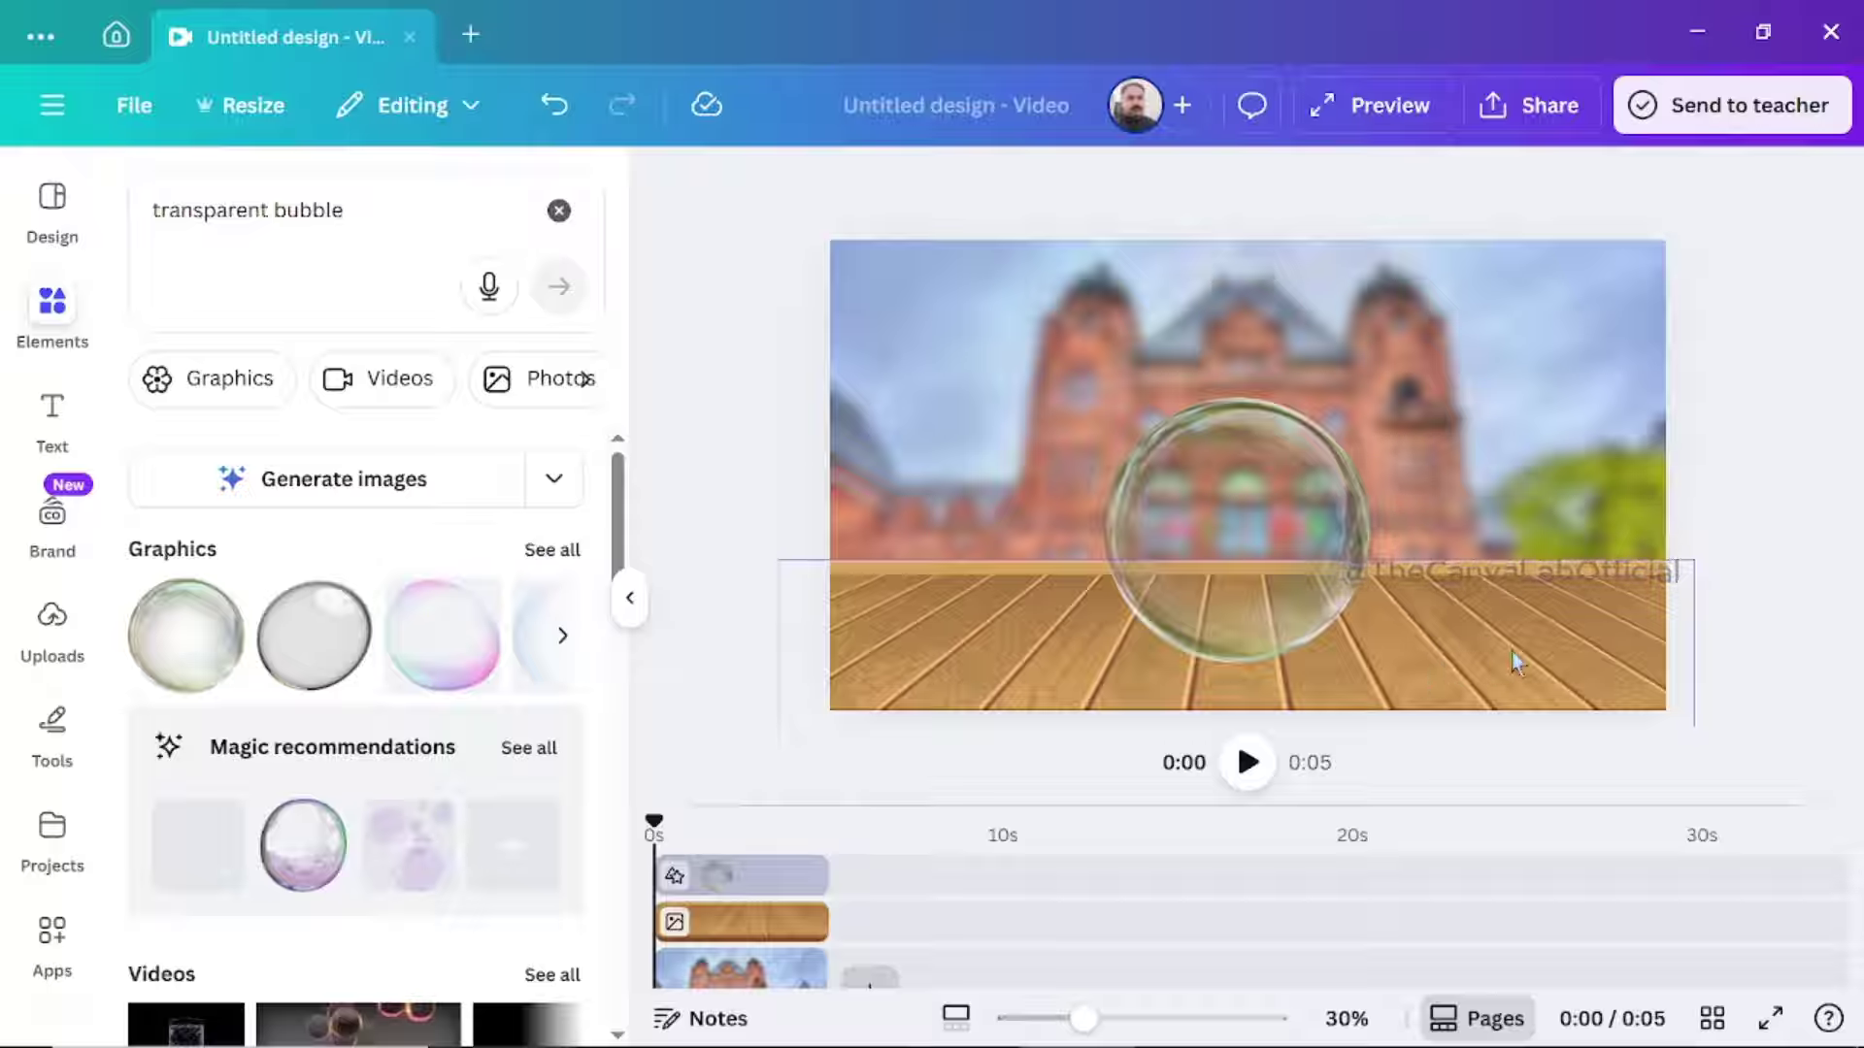
left_click(554, 104)
left_click(555, 105)
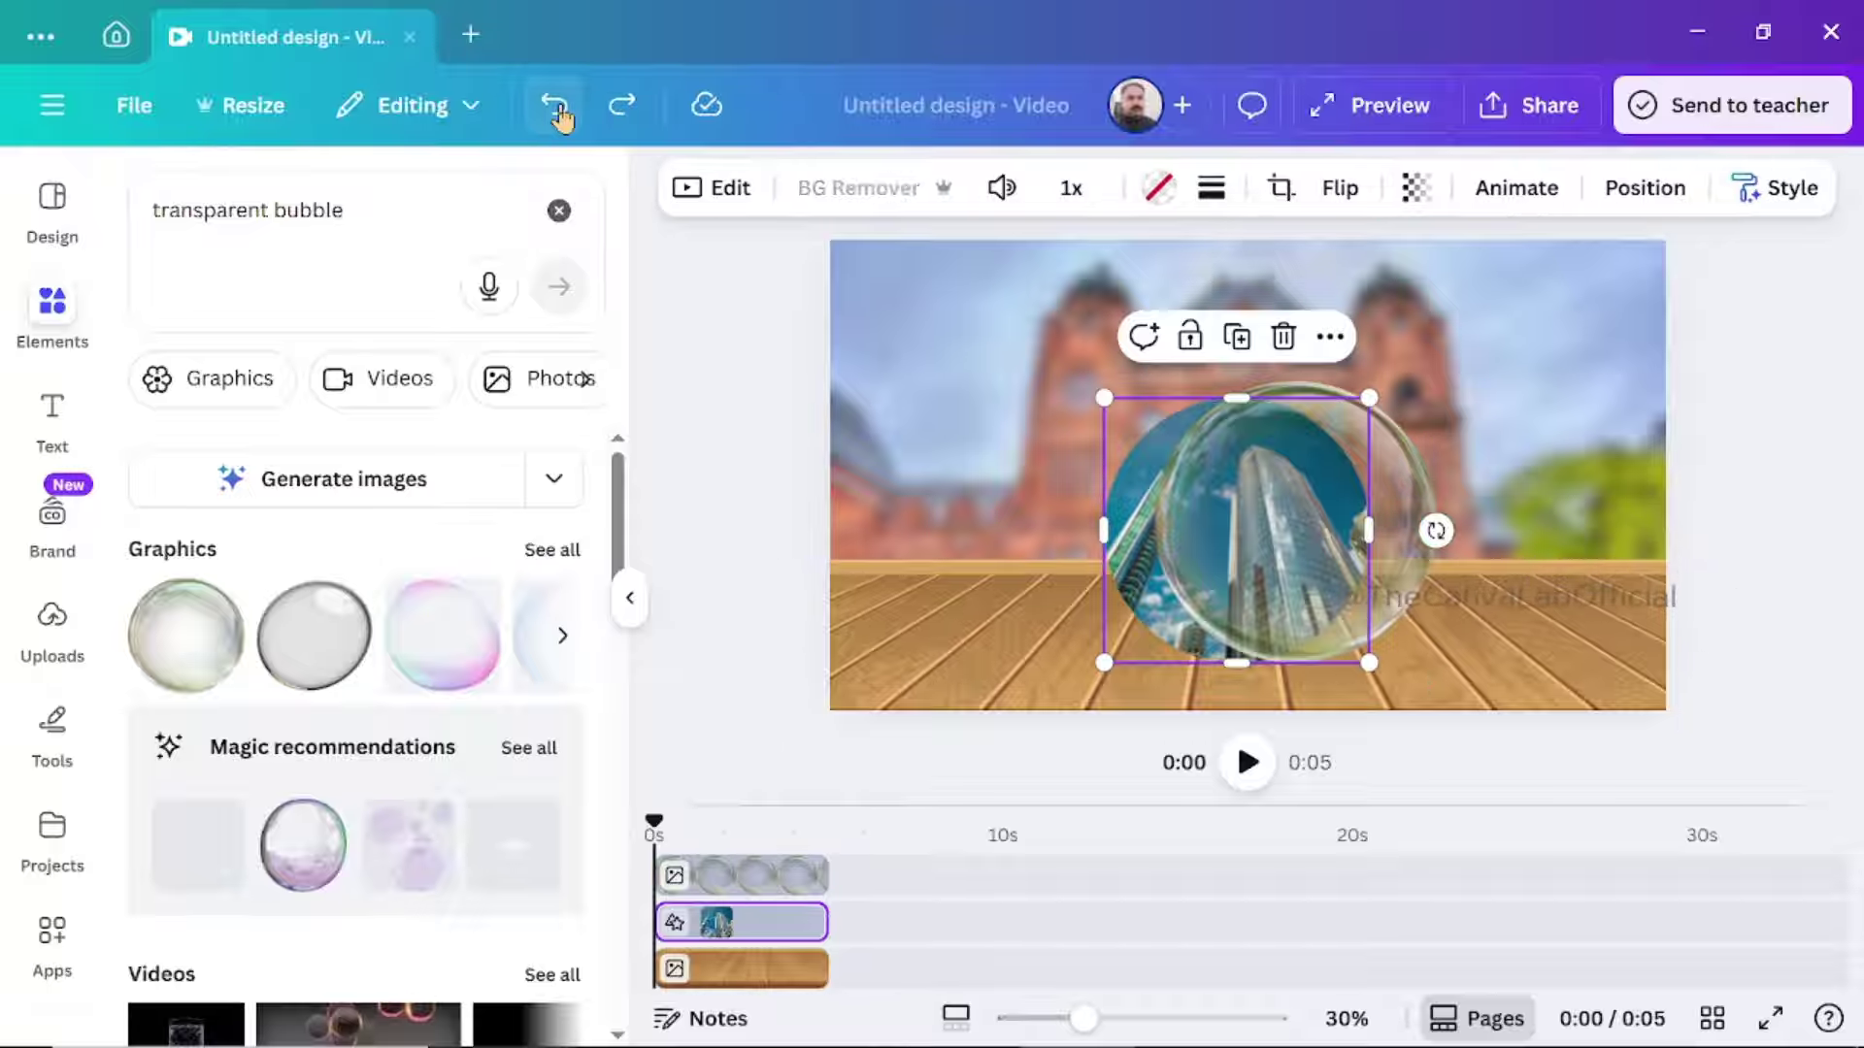
Step: Move the bubble clear of the circular building video and lock the video frame completely
left_click_drag(1320, 536, 1370, 528)
left_click_drag(1348, 563, 1575, 495)
left_click(1275, 558)
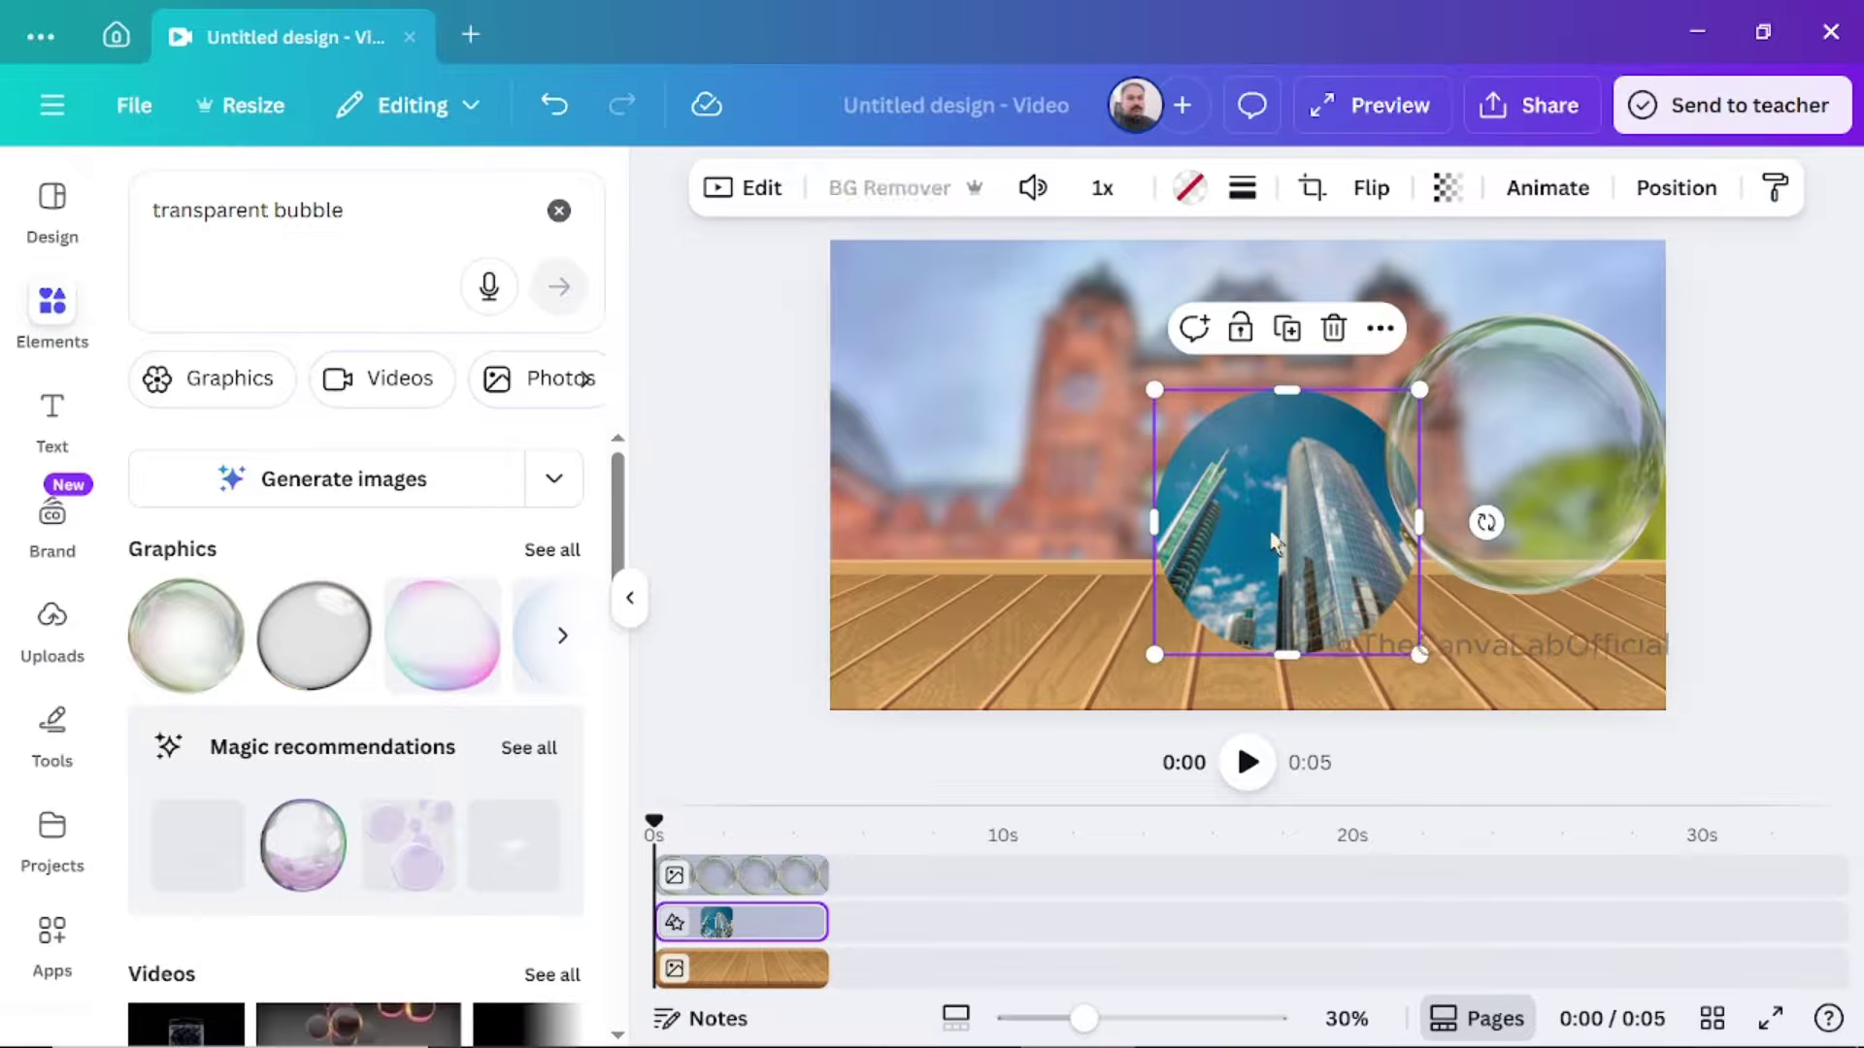
left_click(1240, 330)
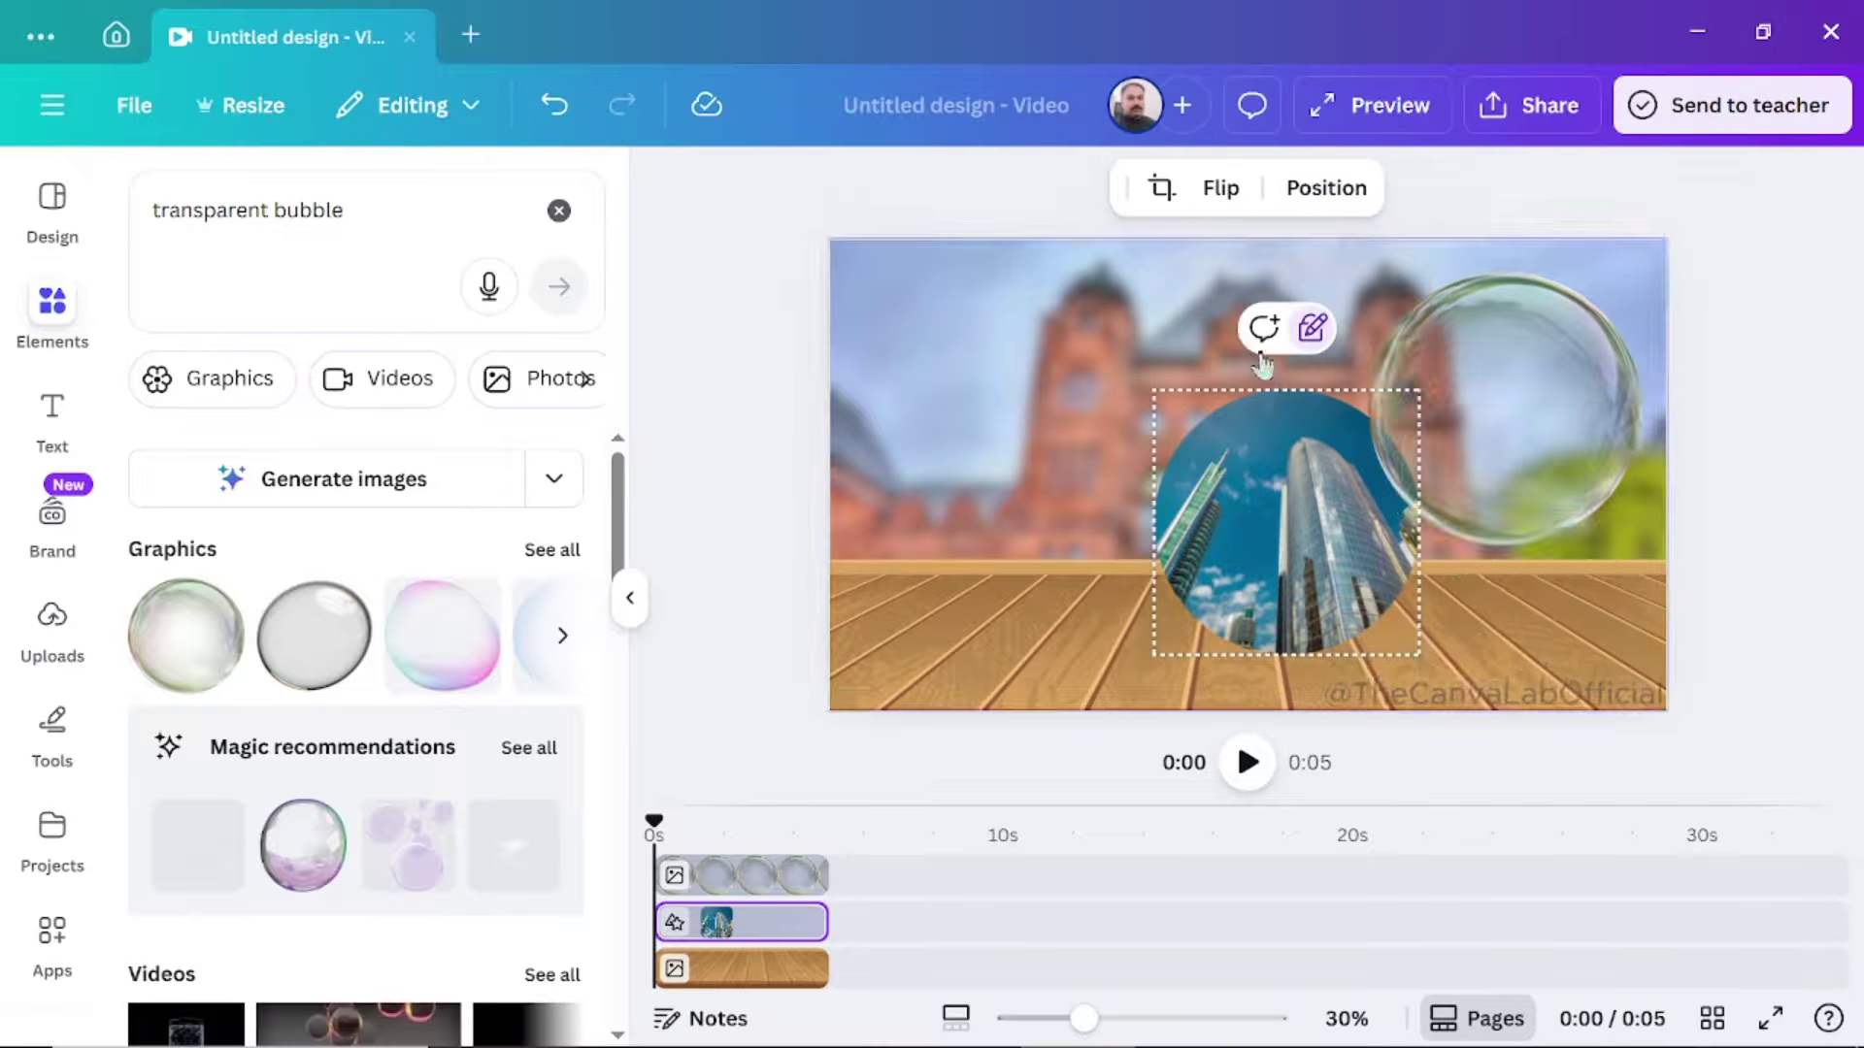
left_click(1310, 330)
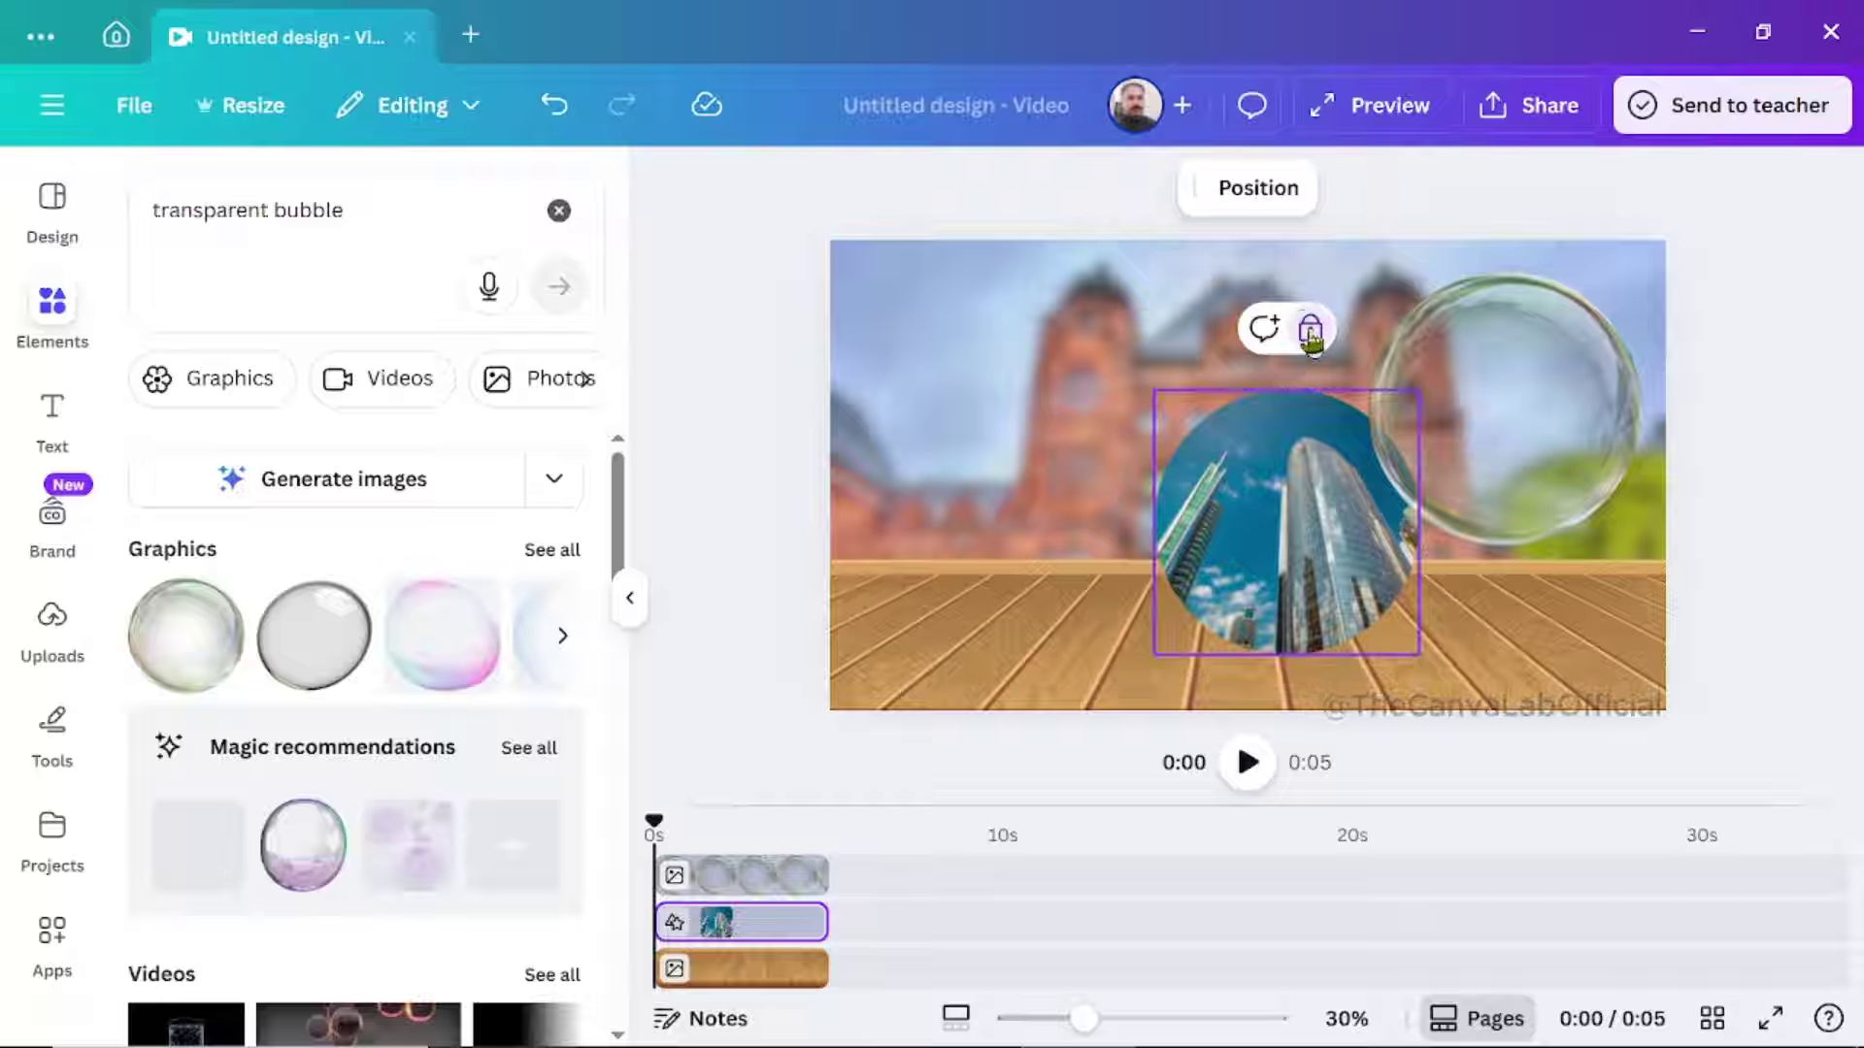
Step: Move the glass bubble onto the locked circular building video so that it covers the circle
left_click(1509, 410)
left_click_drag(1509, 409, 1355, 487)
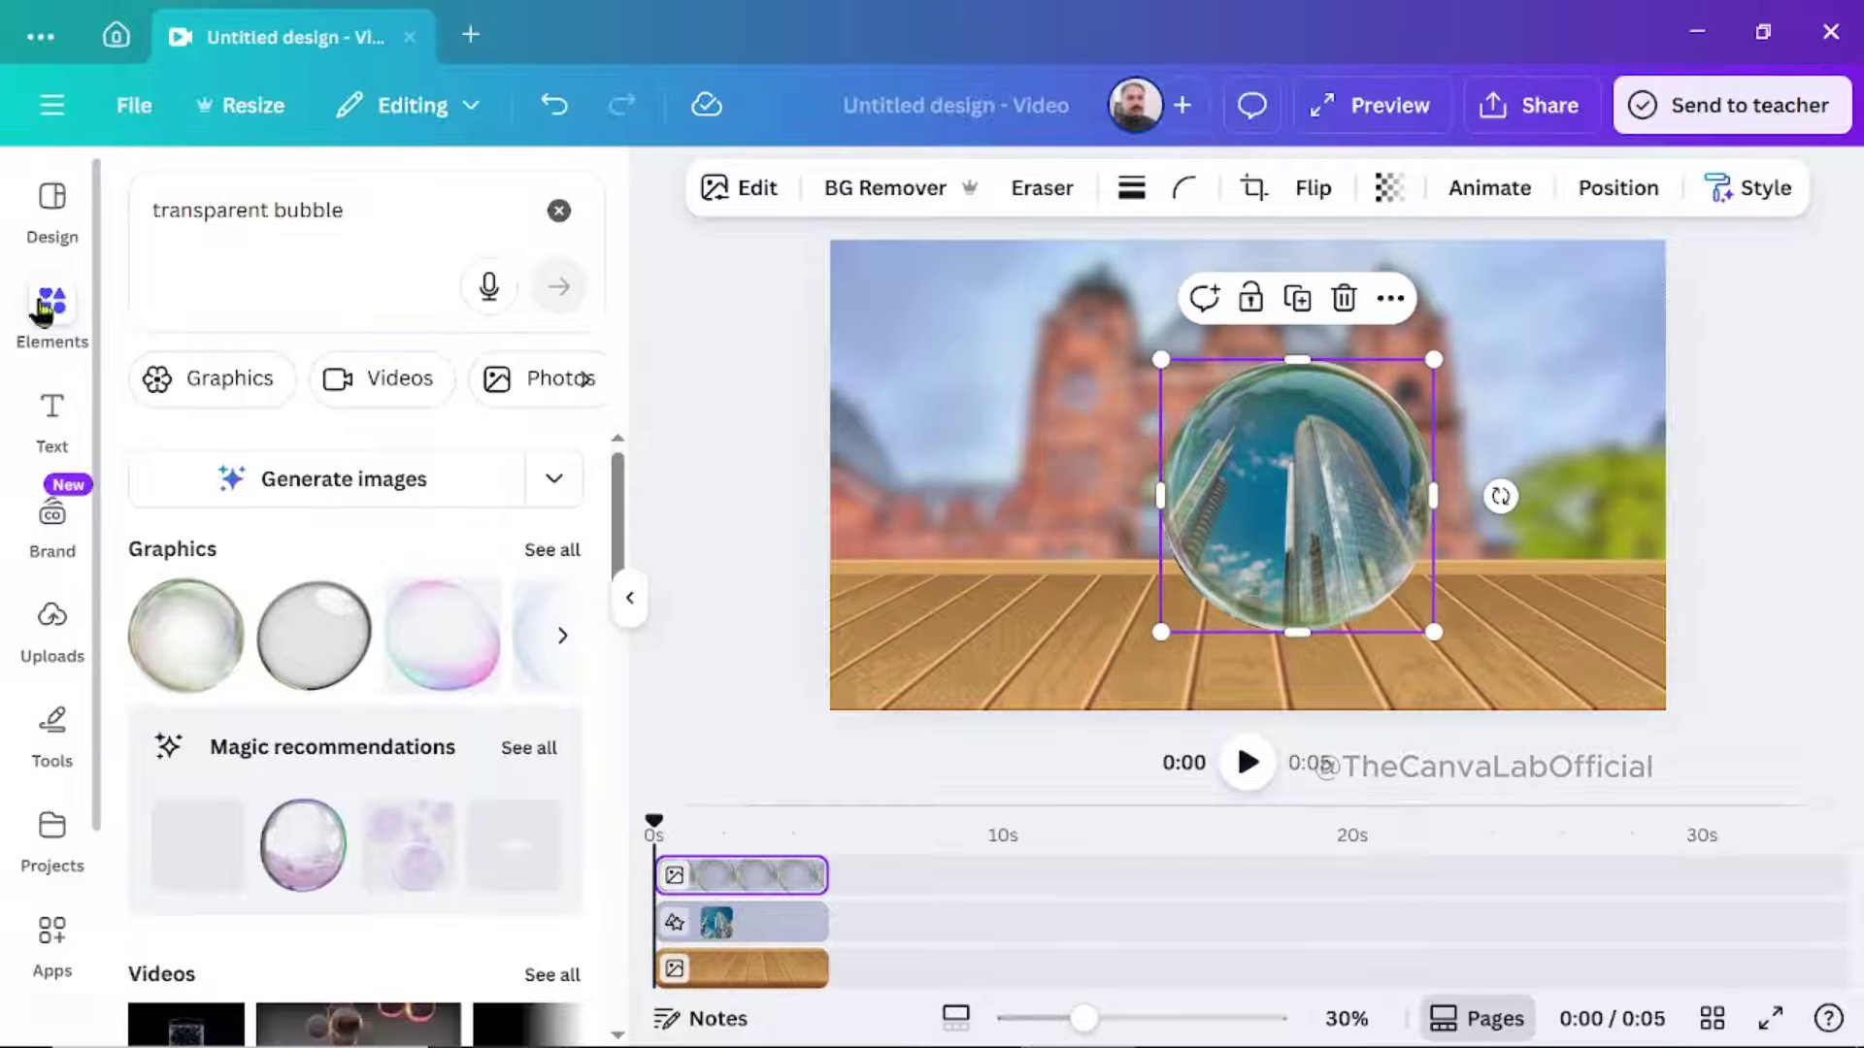
Step: Replace the element search term with "light" and run the search
left_click(372, 223)
key("BackSpace")
key("BackSpace")
key("BackSpace")
key("BackSpace")
key("BackSpace")
key("BackSpace")
key("BackSpace")
key("BackSpace")
key("BackSpace")
key("BackSpace")
key("BackSpace")
key("BackSpace")
key("BackSpace")
key("BackSpace")
key("BackSpace")
key("BackSpace")
key("BackSpace")
key("BackSpace")
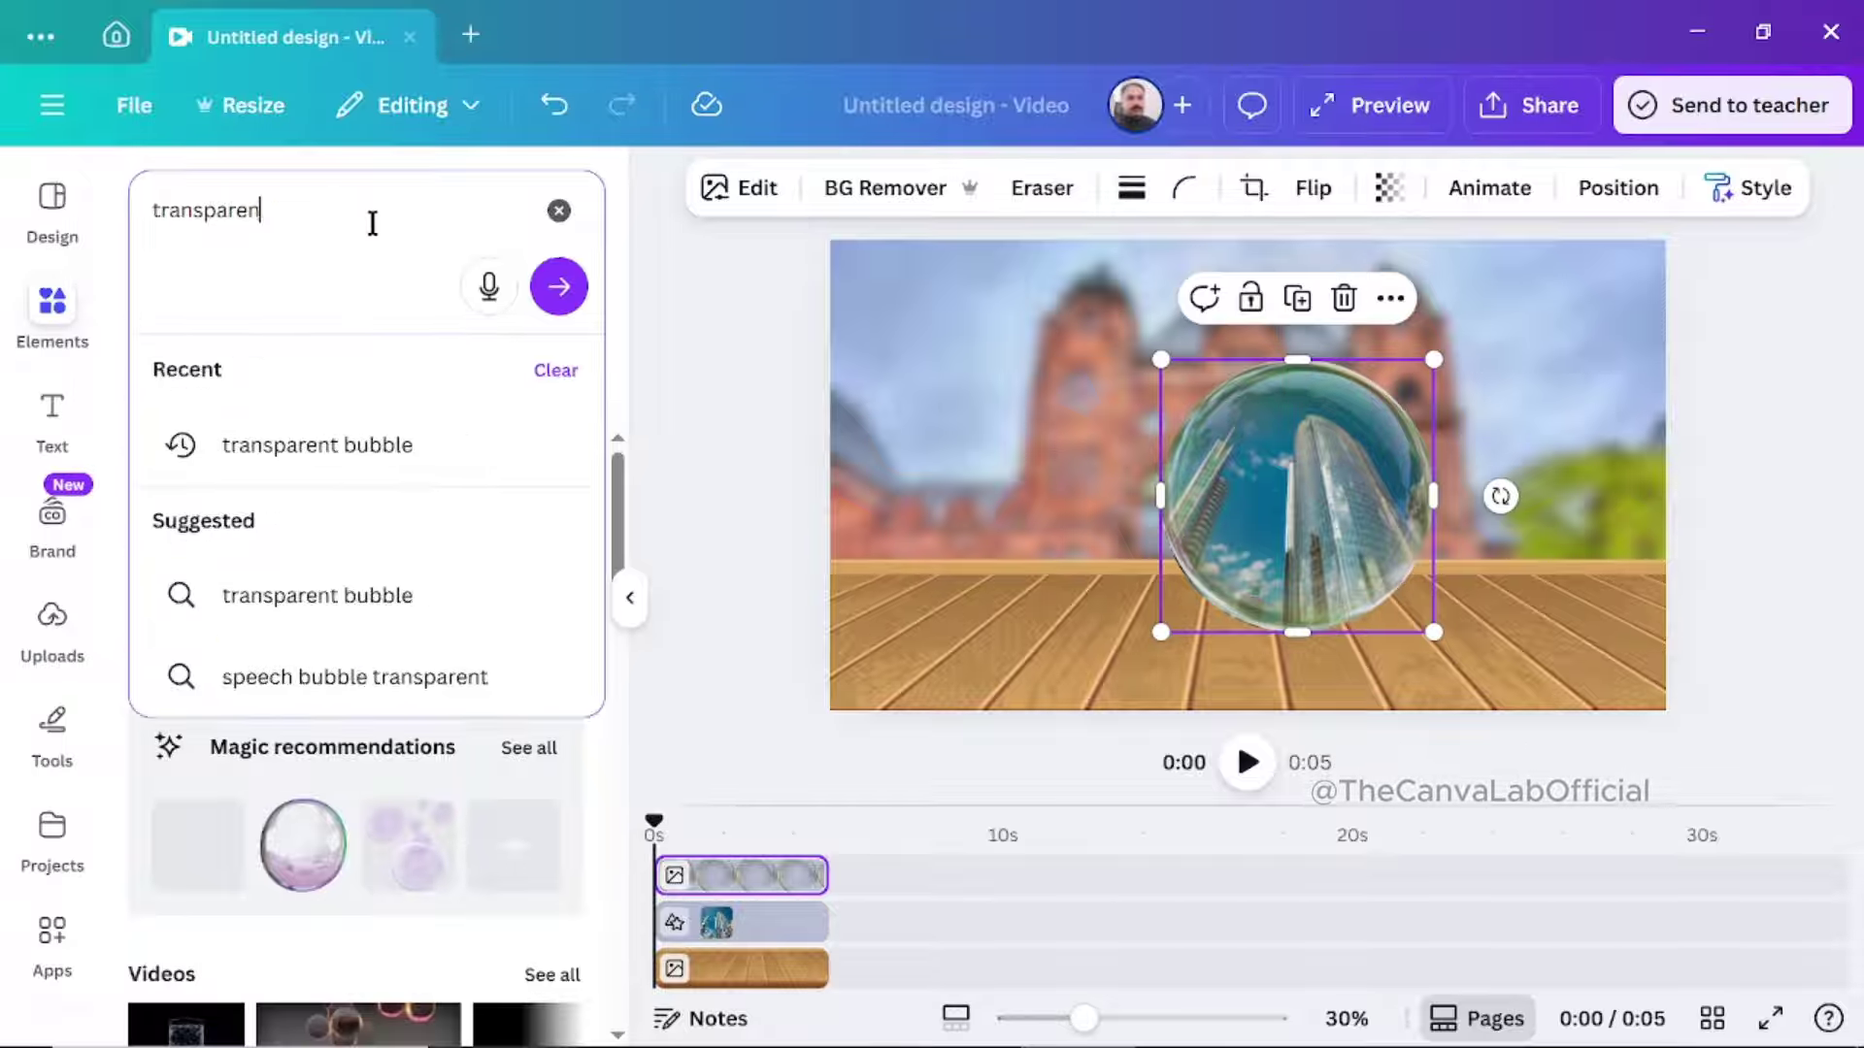
type("light")
key("Return")
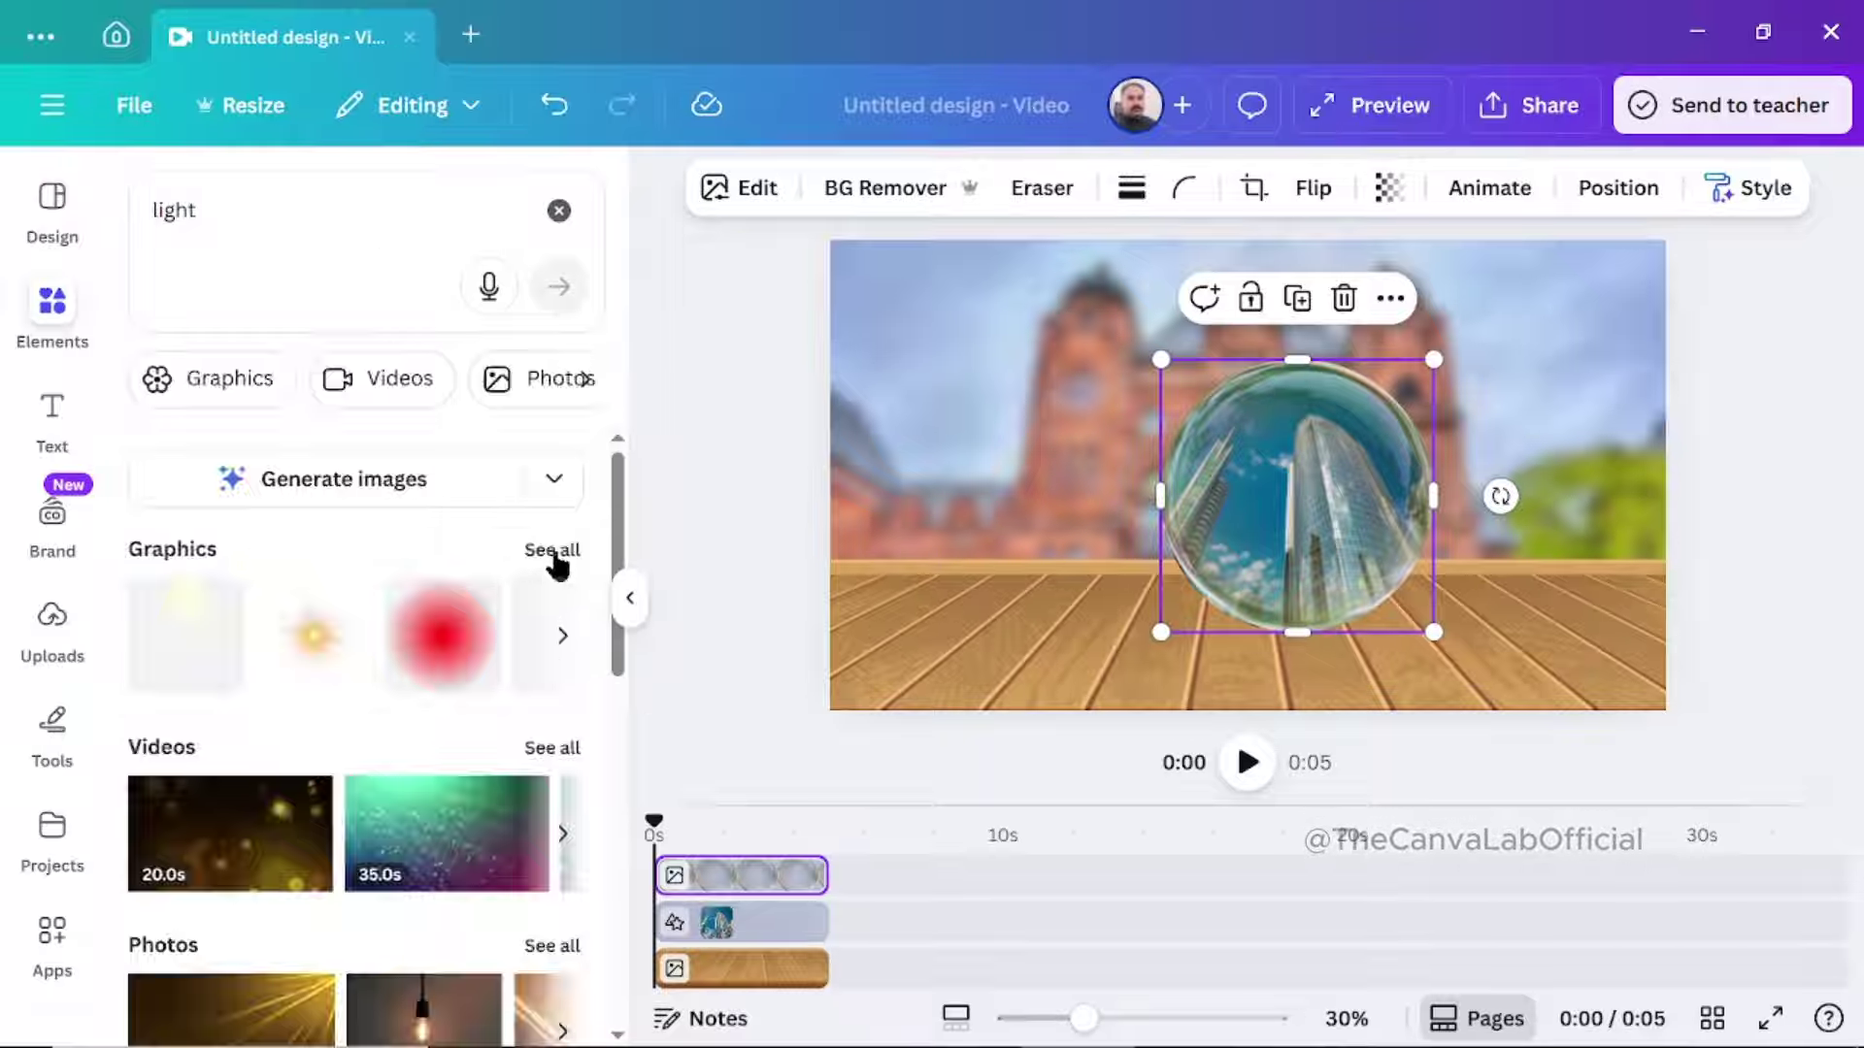
Step: Show all light graphics, add the white star-shaped flare, and place it on the bubble's upper right edge
left_click(553, 551)
left_click(217, 832)
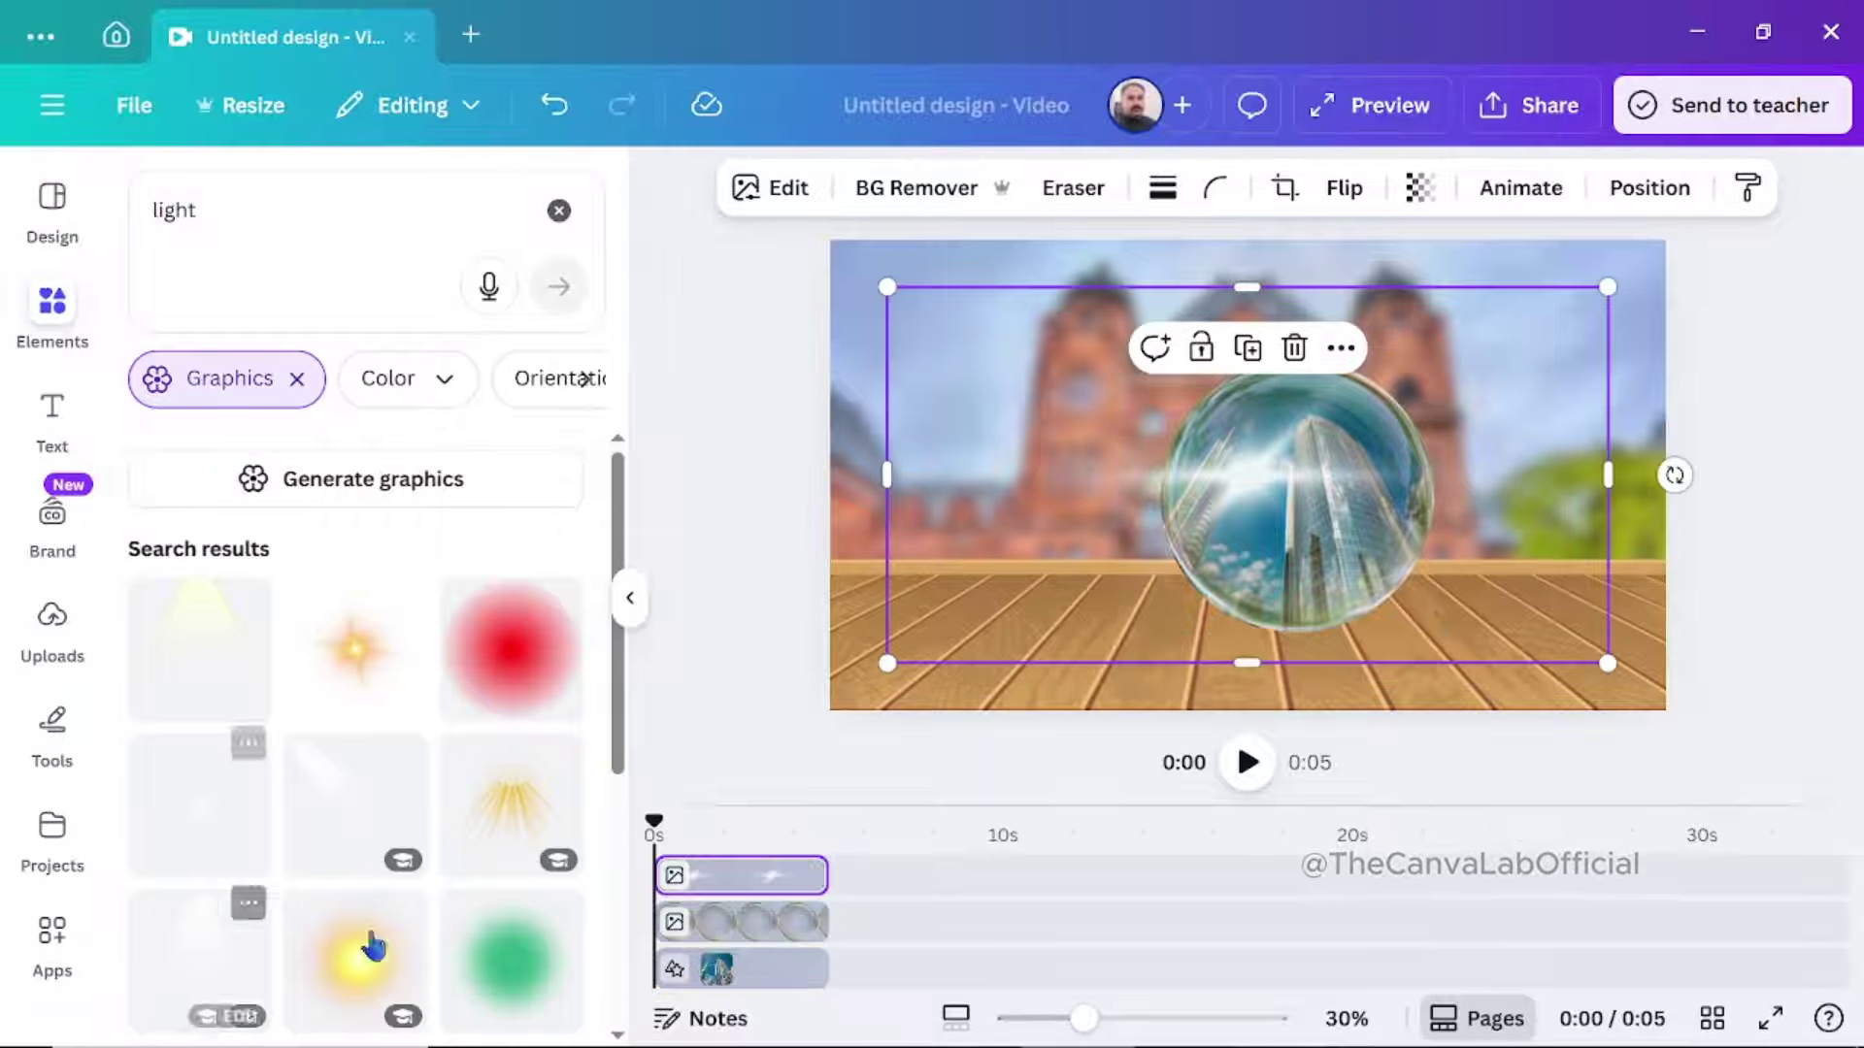
left_click_drag(1262, 520, 1398, 404)
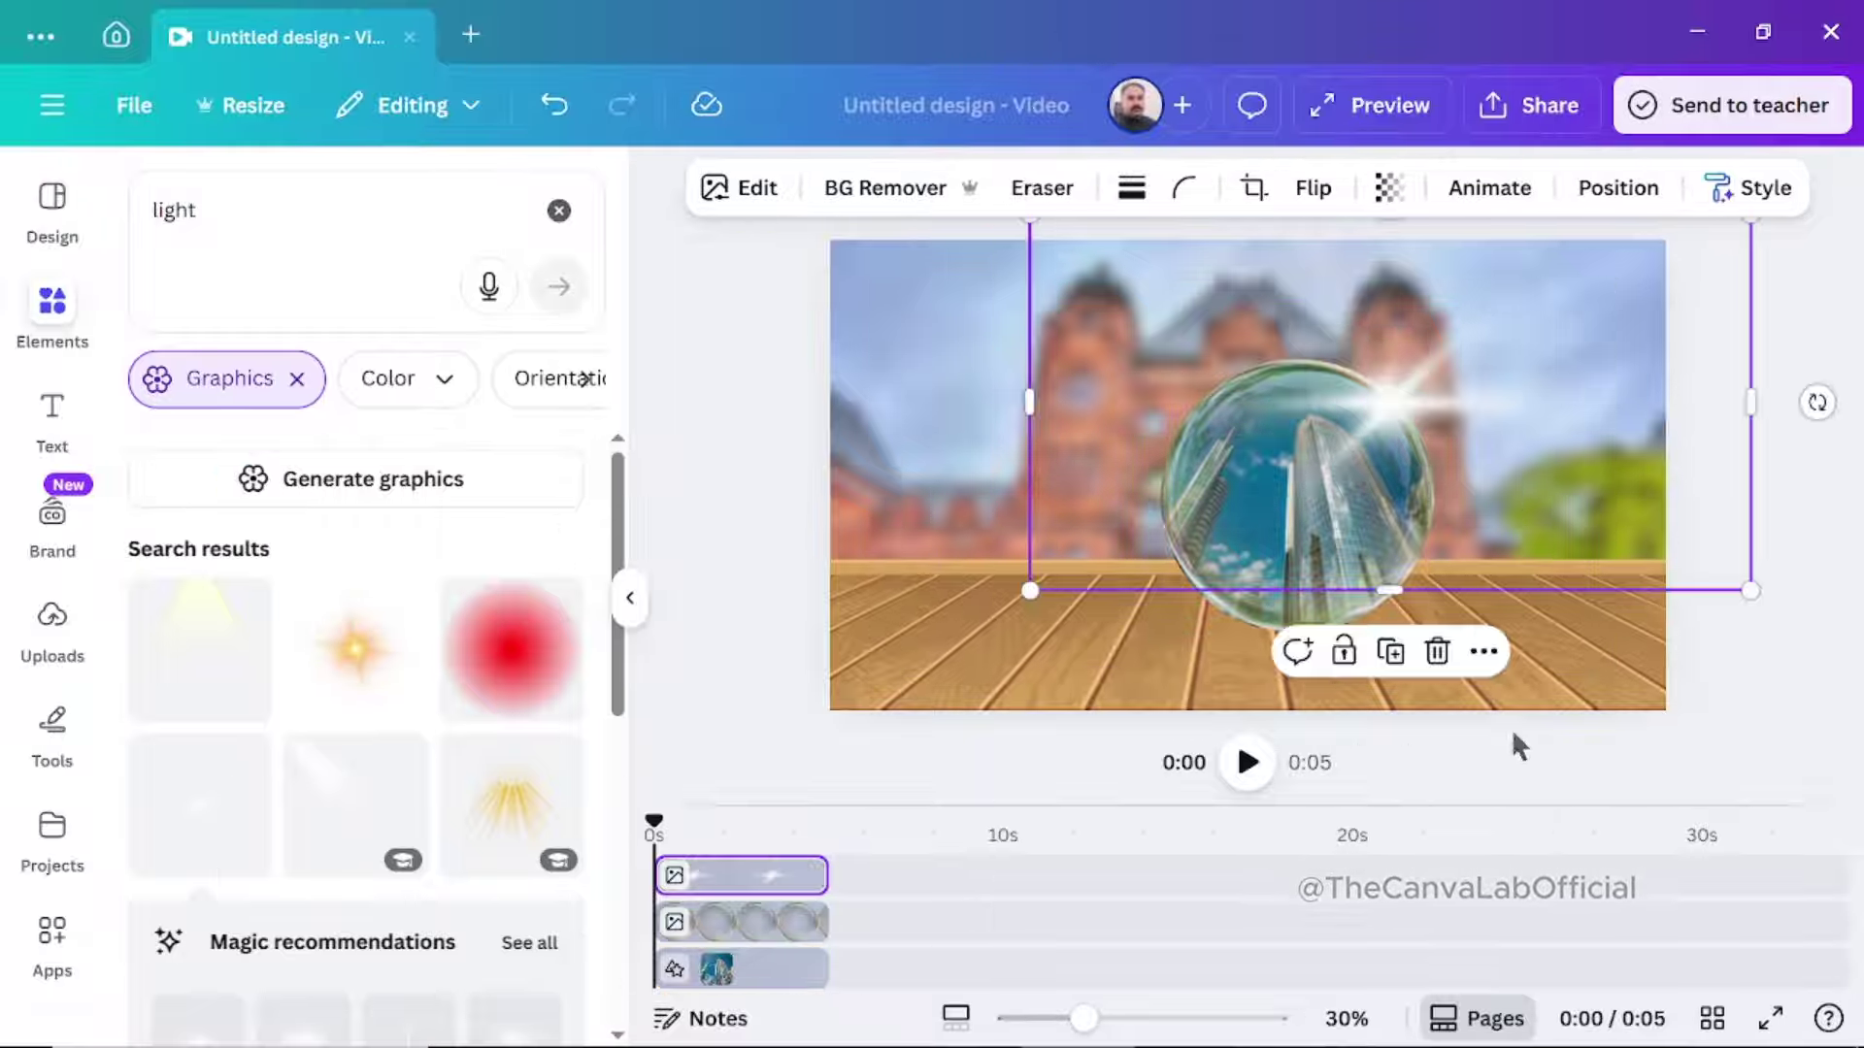
Step: Rotate the star-shaped light flare clockwise so its long rays run diagonally across the bubble's upper right edge, and play the scene
left_click_drag(1816, 402, 1705, 645)
left_click(1708, 670)
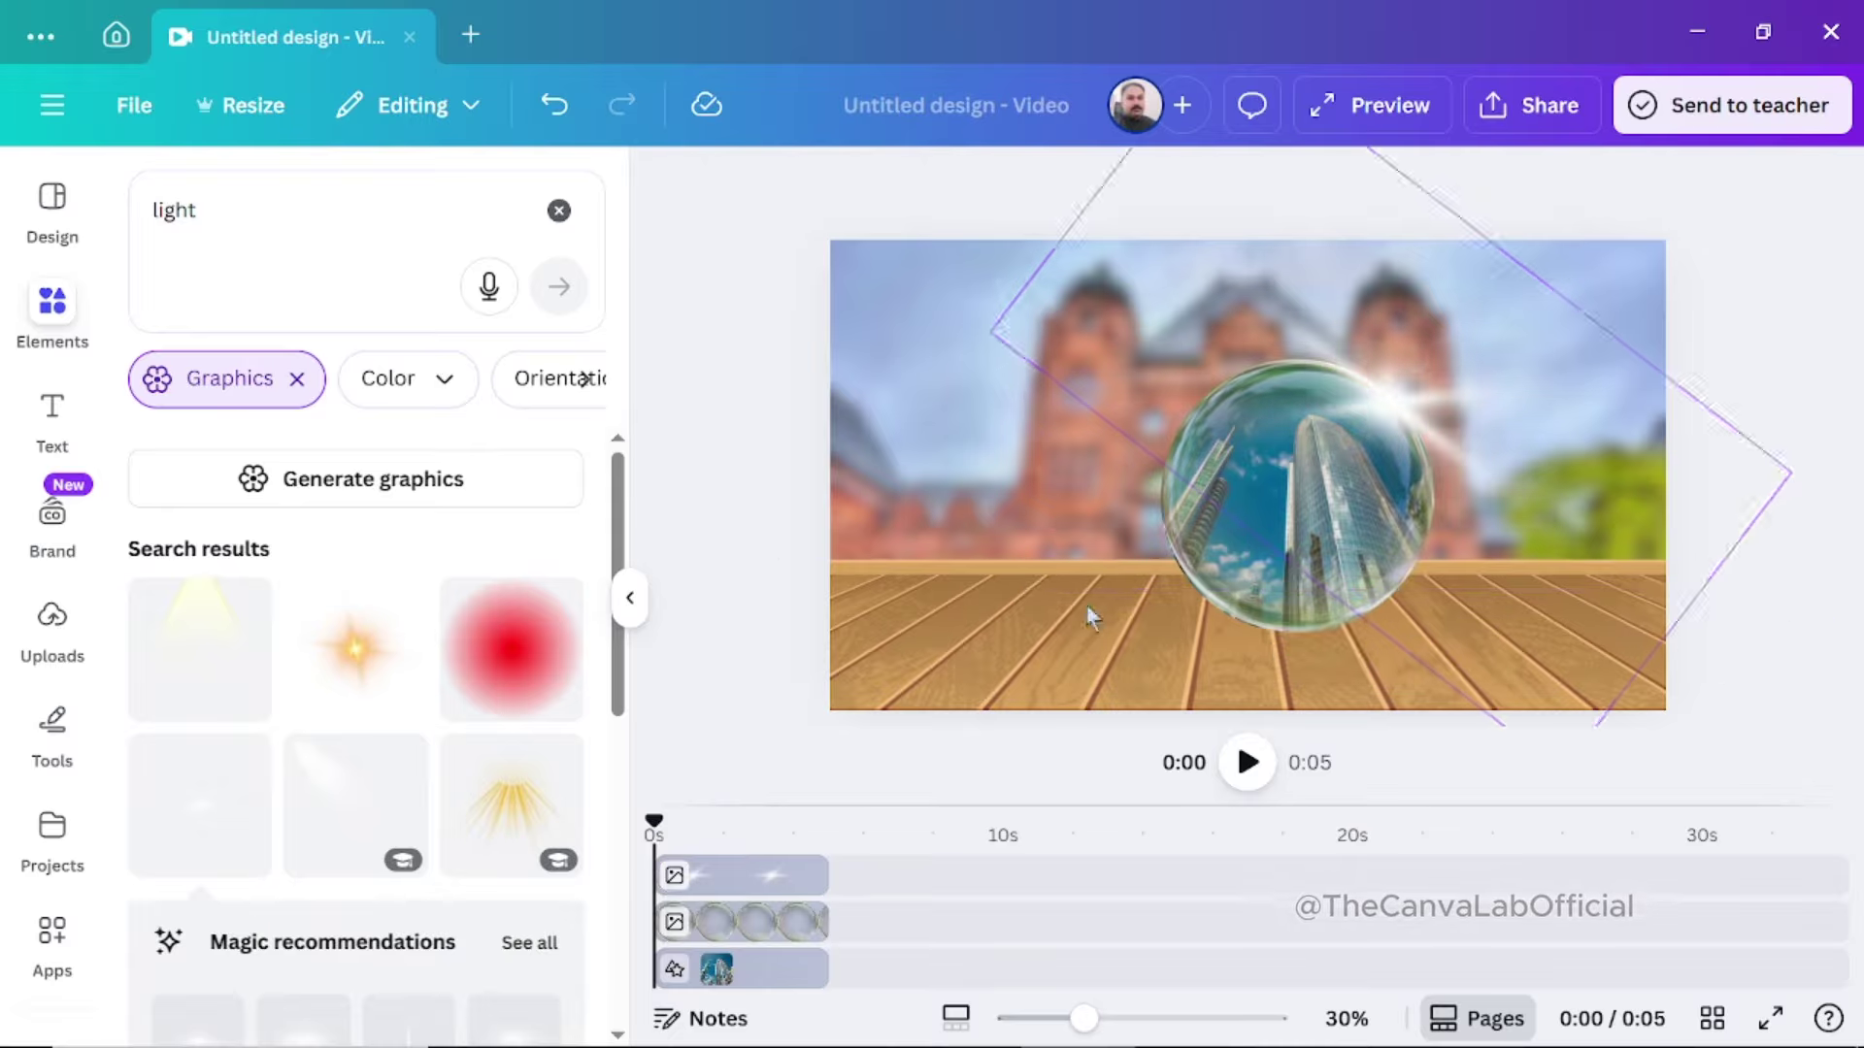
left_click(1257, 772)
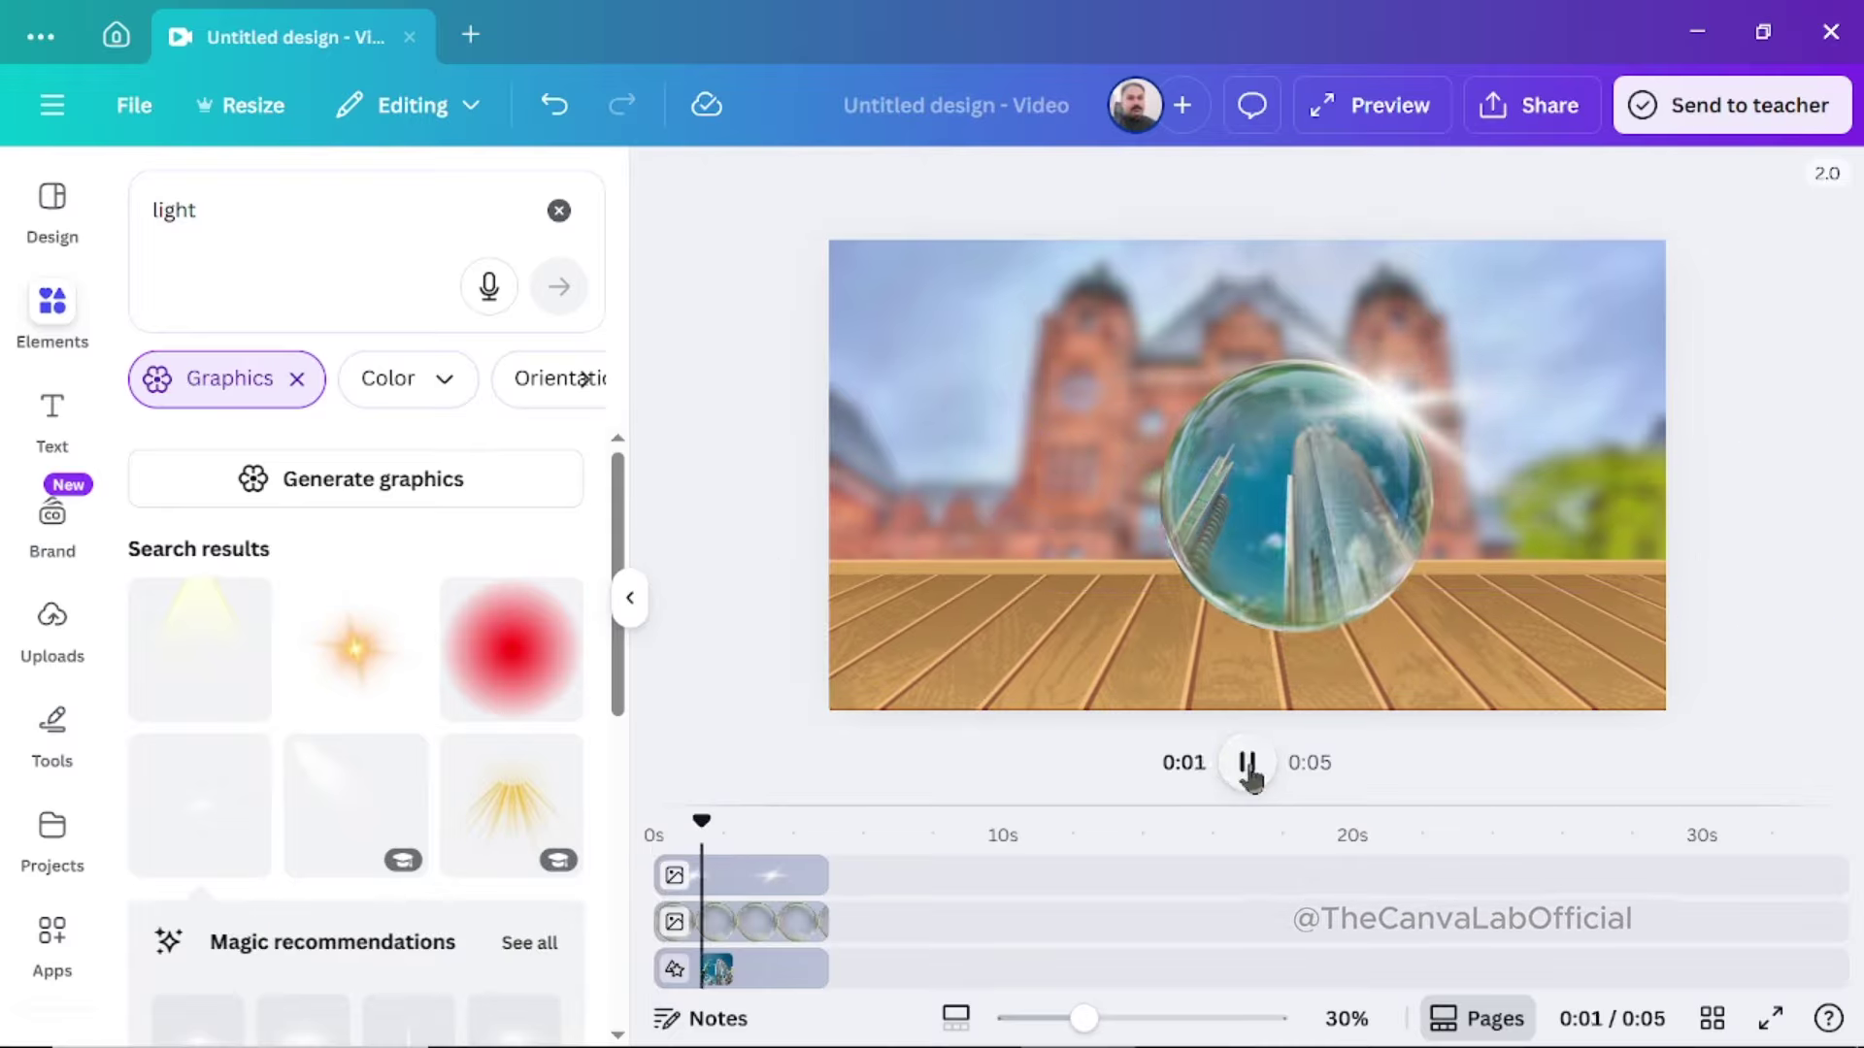
Step: Shrink the light flare to a small glint on the bubble's upper right edge
left_click(1417, 461)
left_click_drag(1786, 408, 1302, 383)
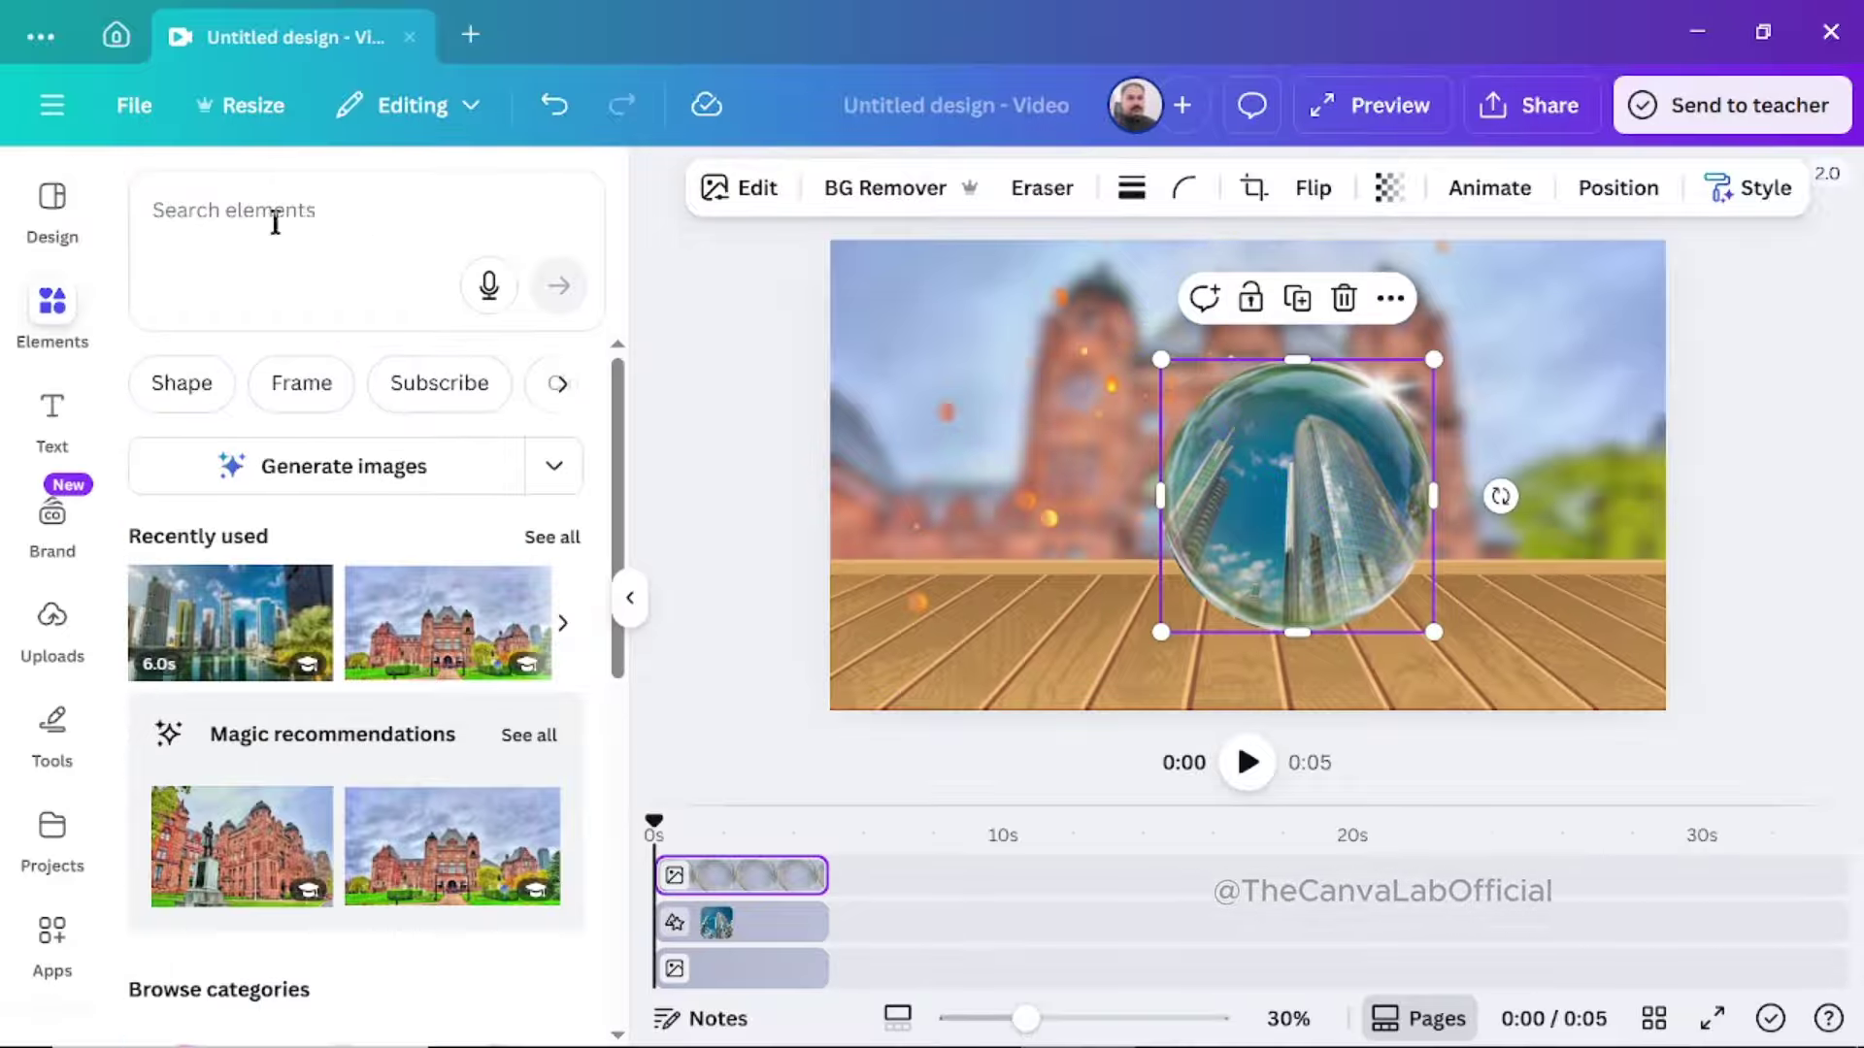
Step: Search the elements for "shadow" and show all matching graphics
left_click(313, 218)
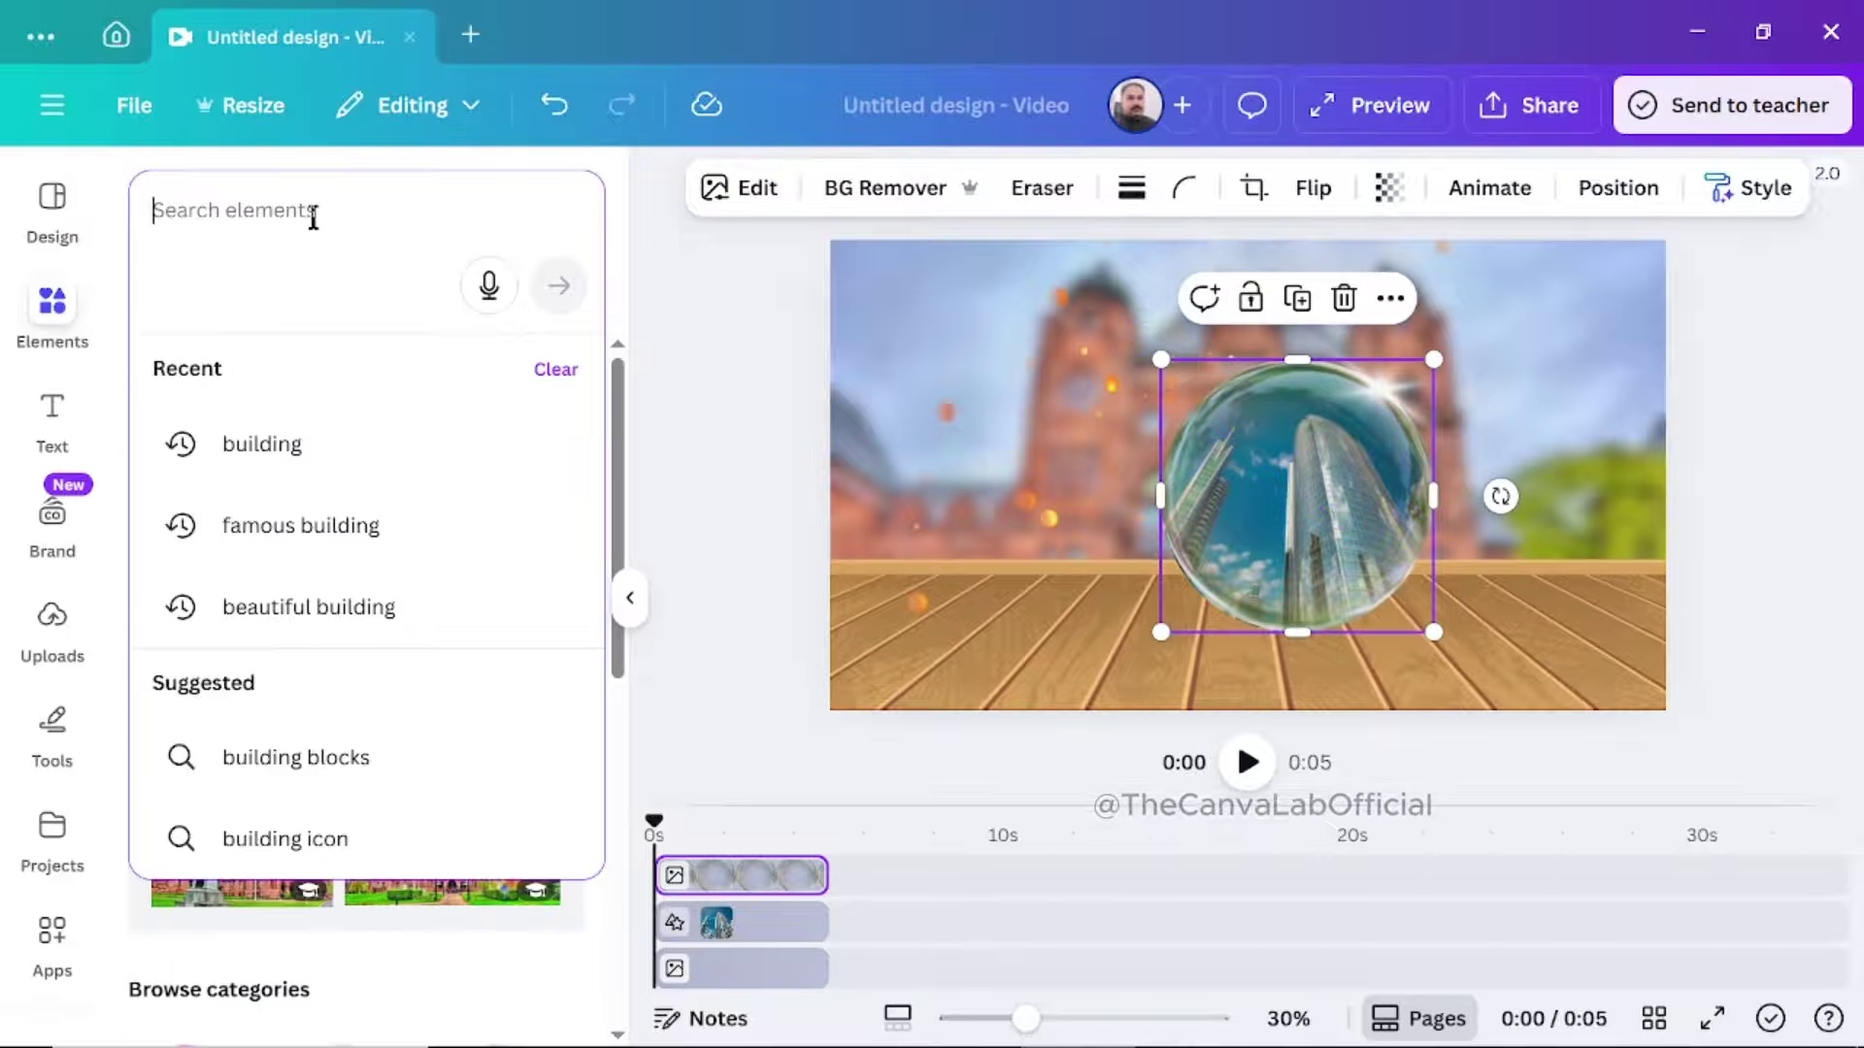
type("shadow")
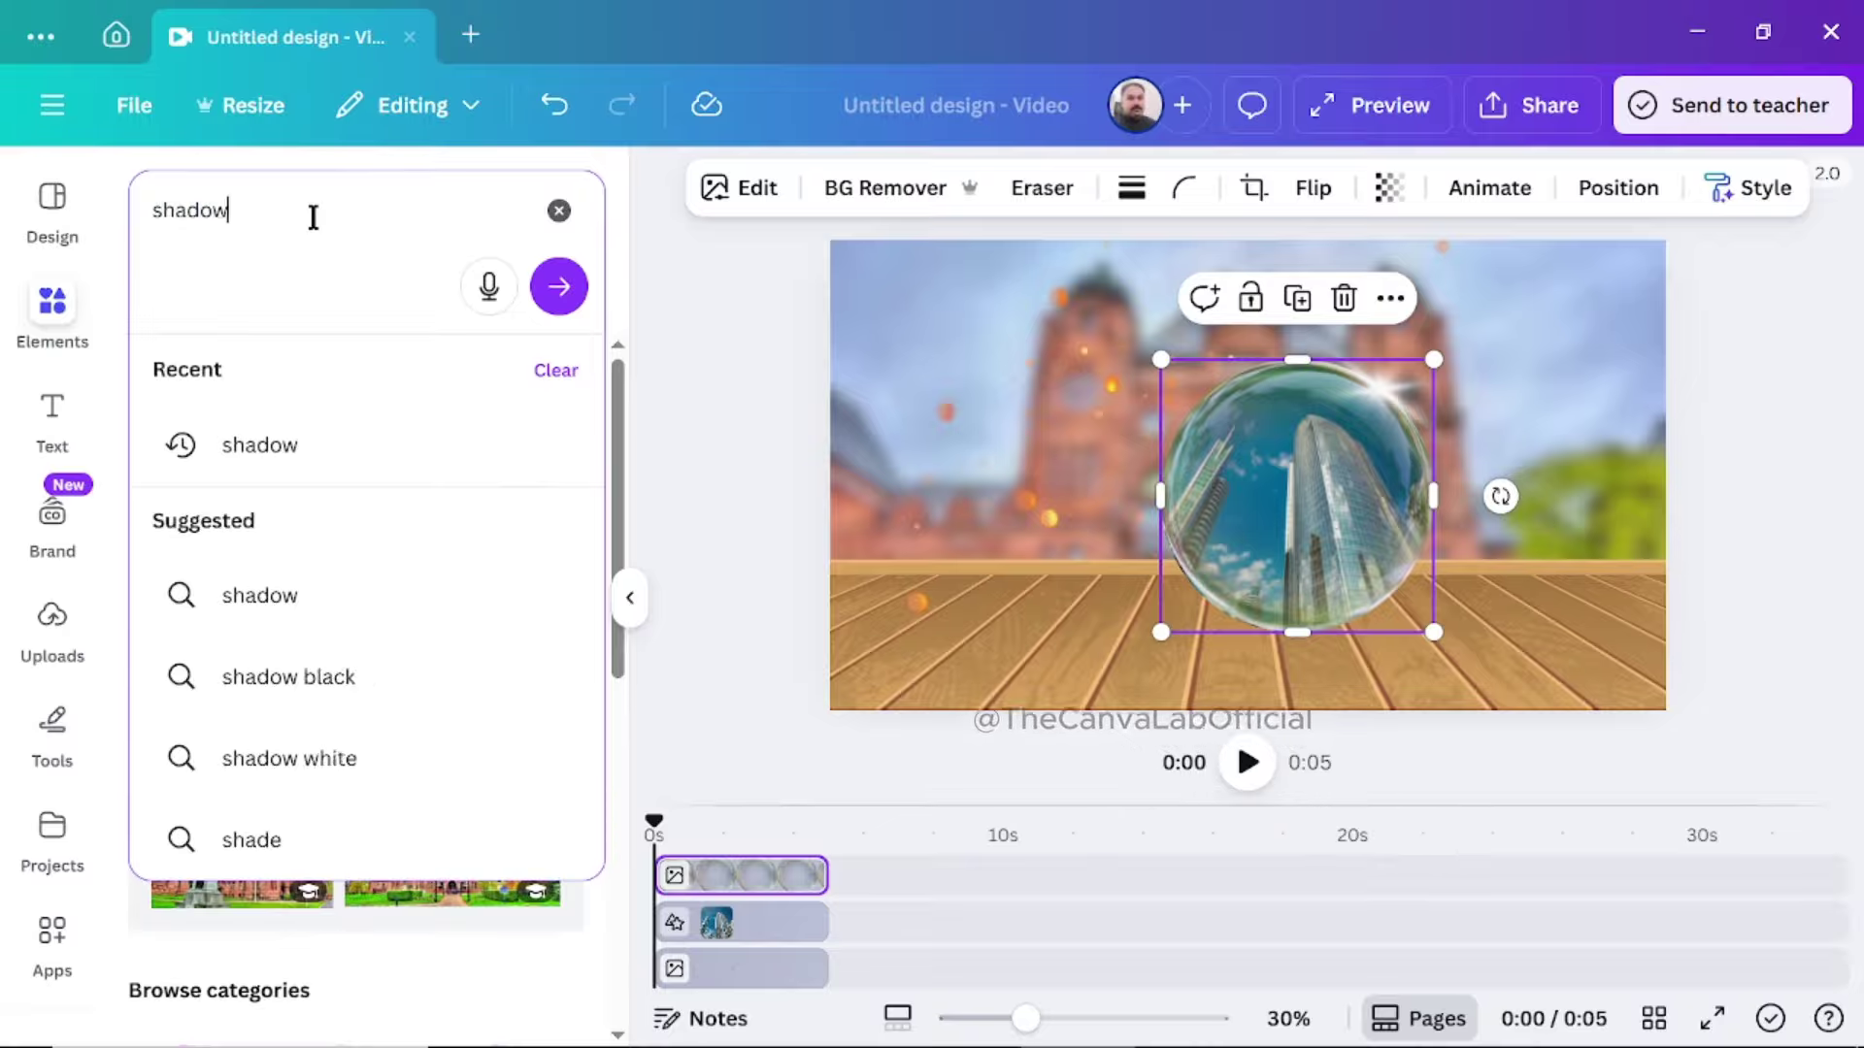
key("Return")
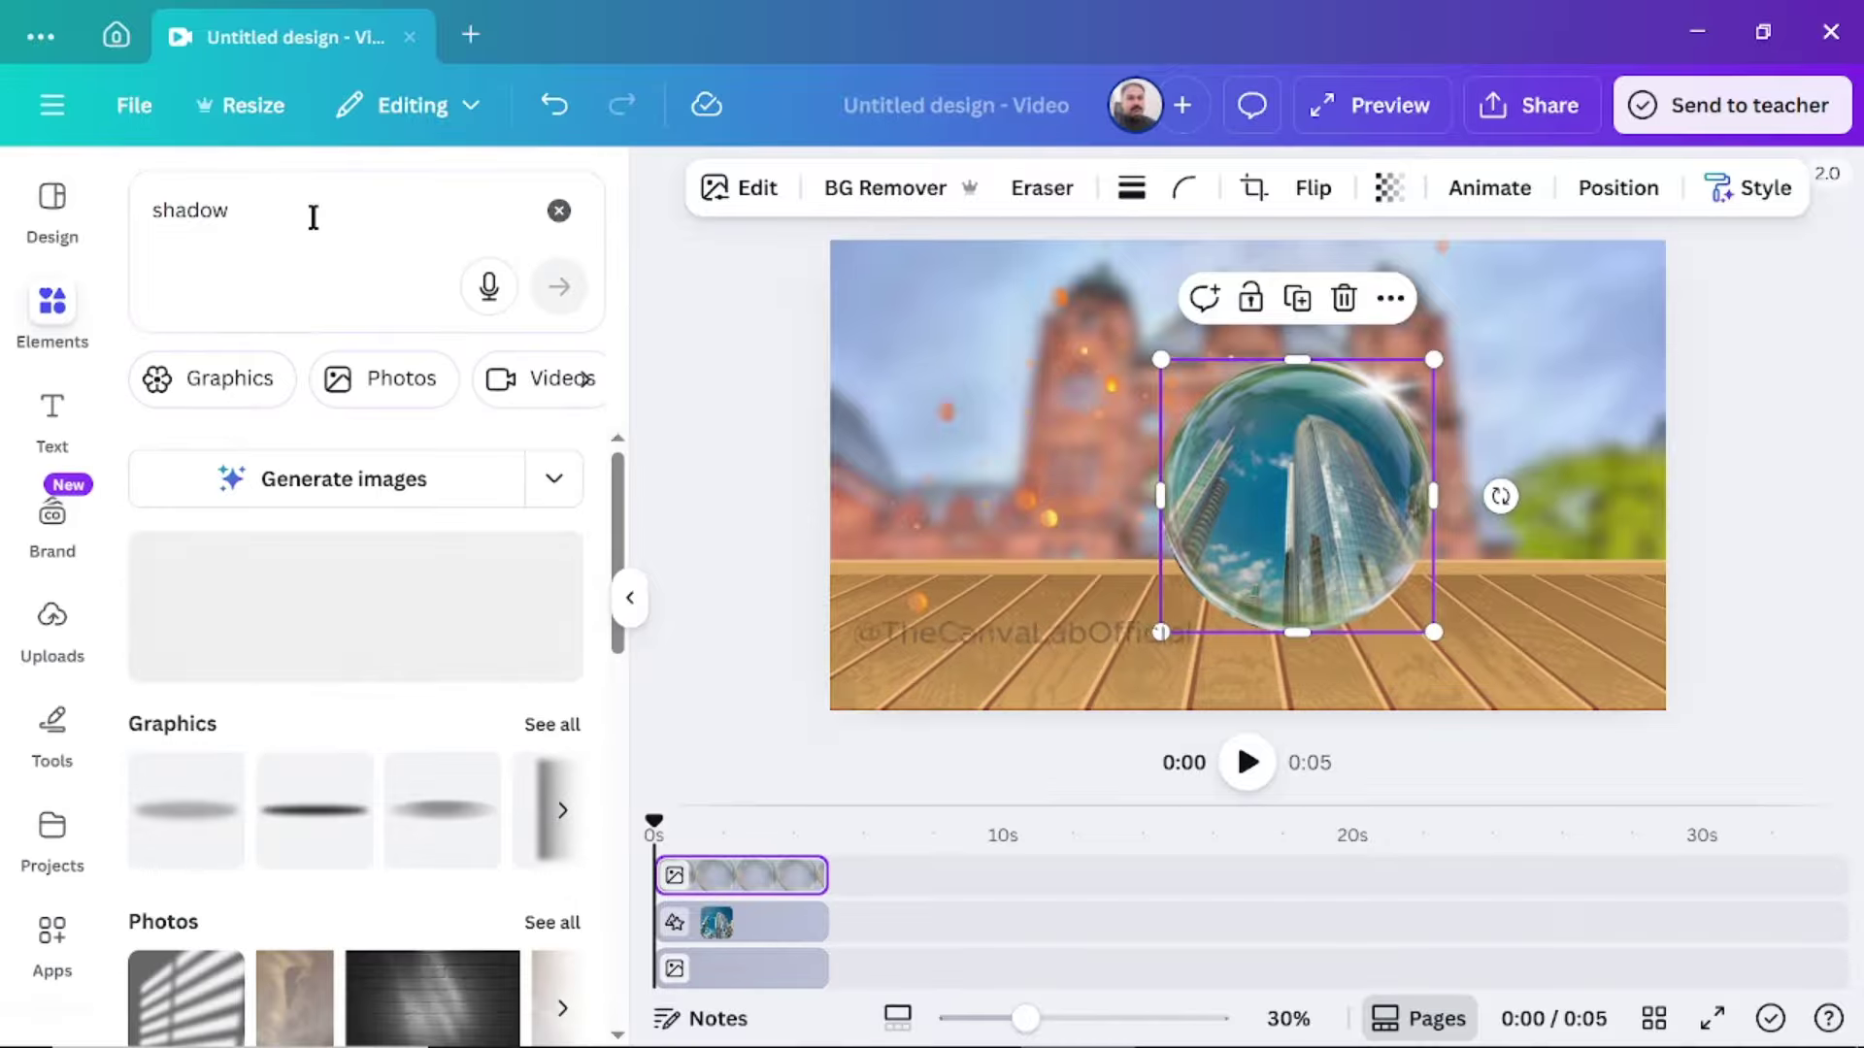
left_click(551, 724)
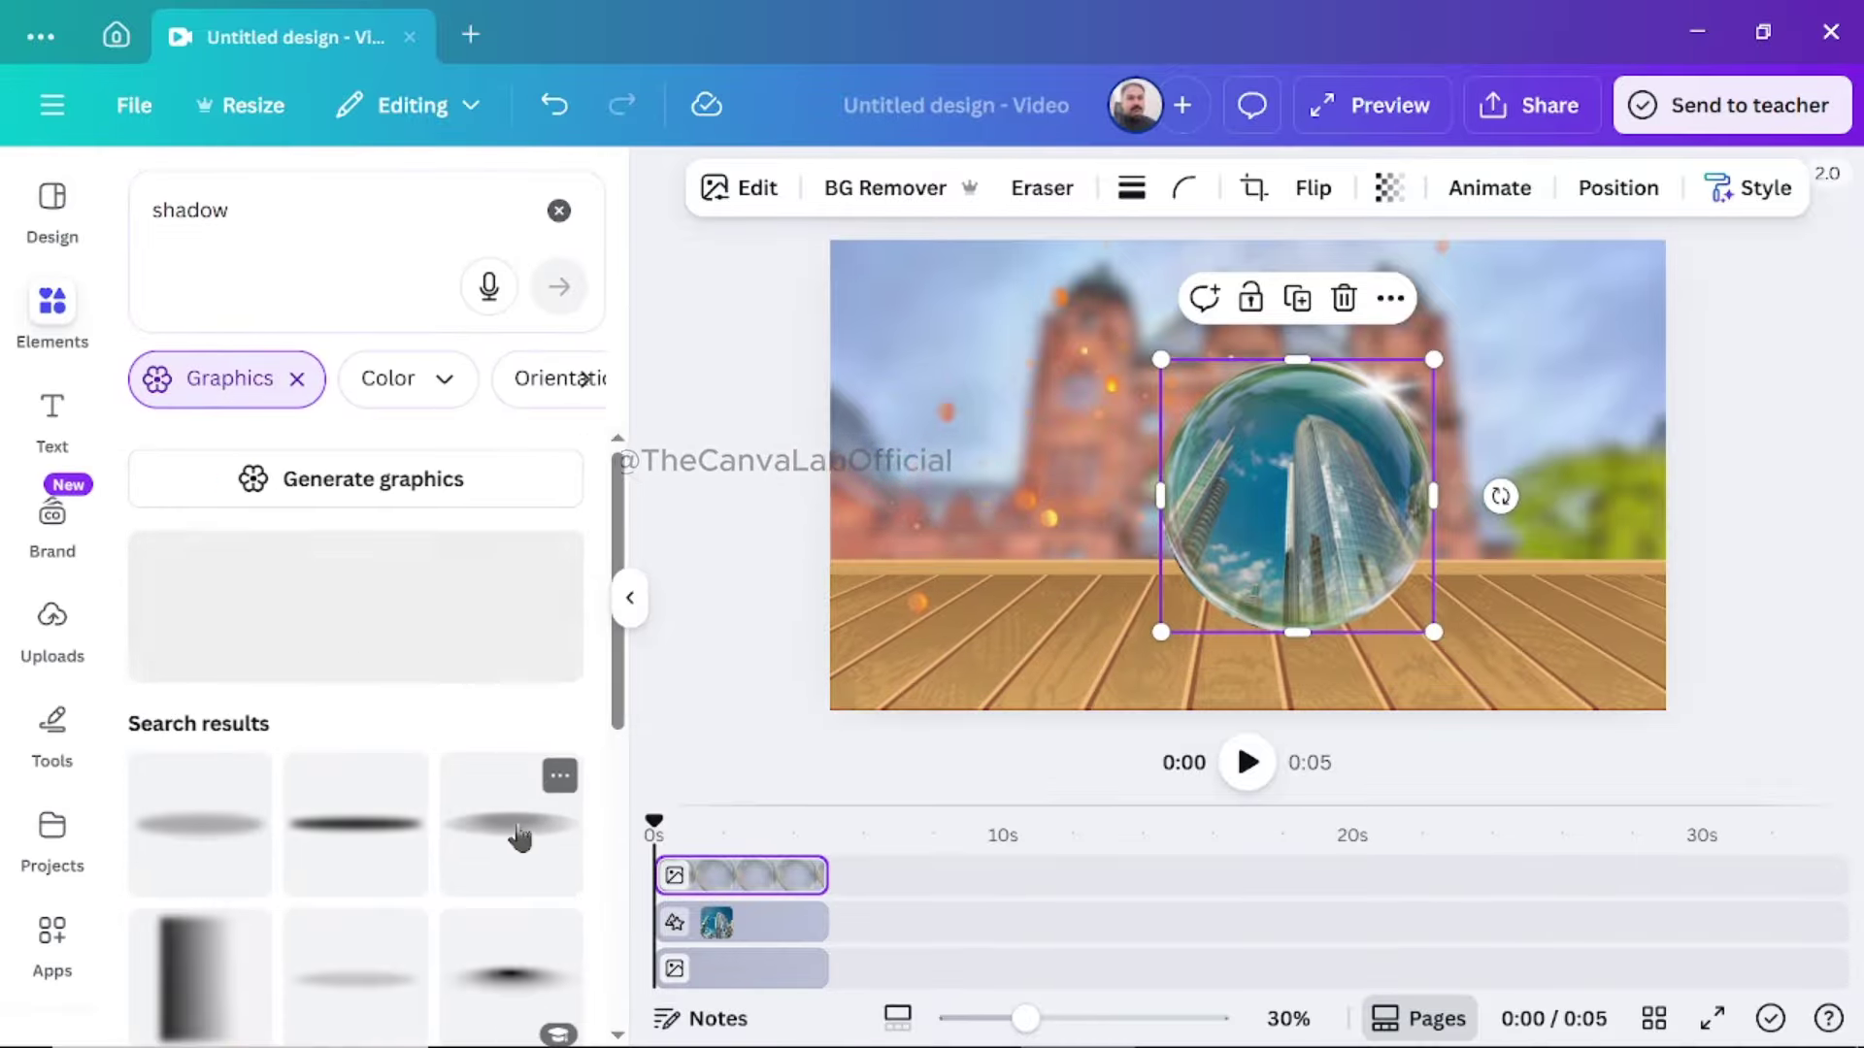
Step: Add the soft grey oval shadow graphic, shrink it to roughly the bubble's width, and place it on the wood floor under the bubble
left_click(513, 826)
left_click_drag(1250, 454, 1269, 618)
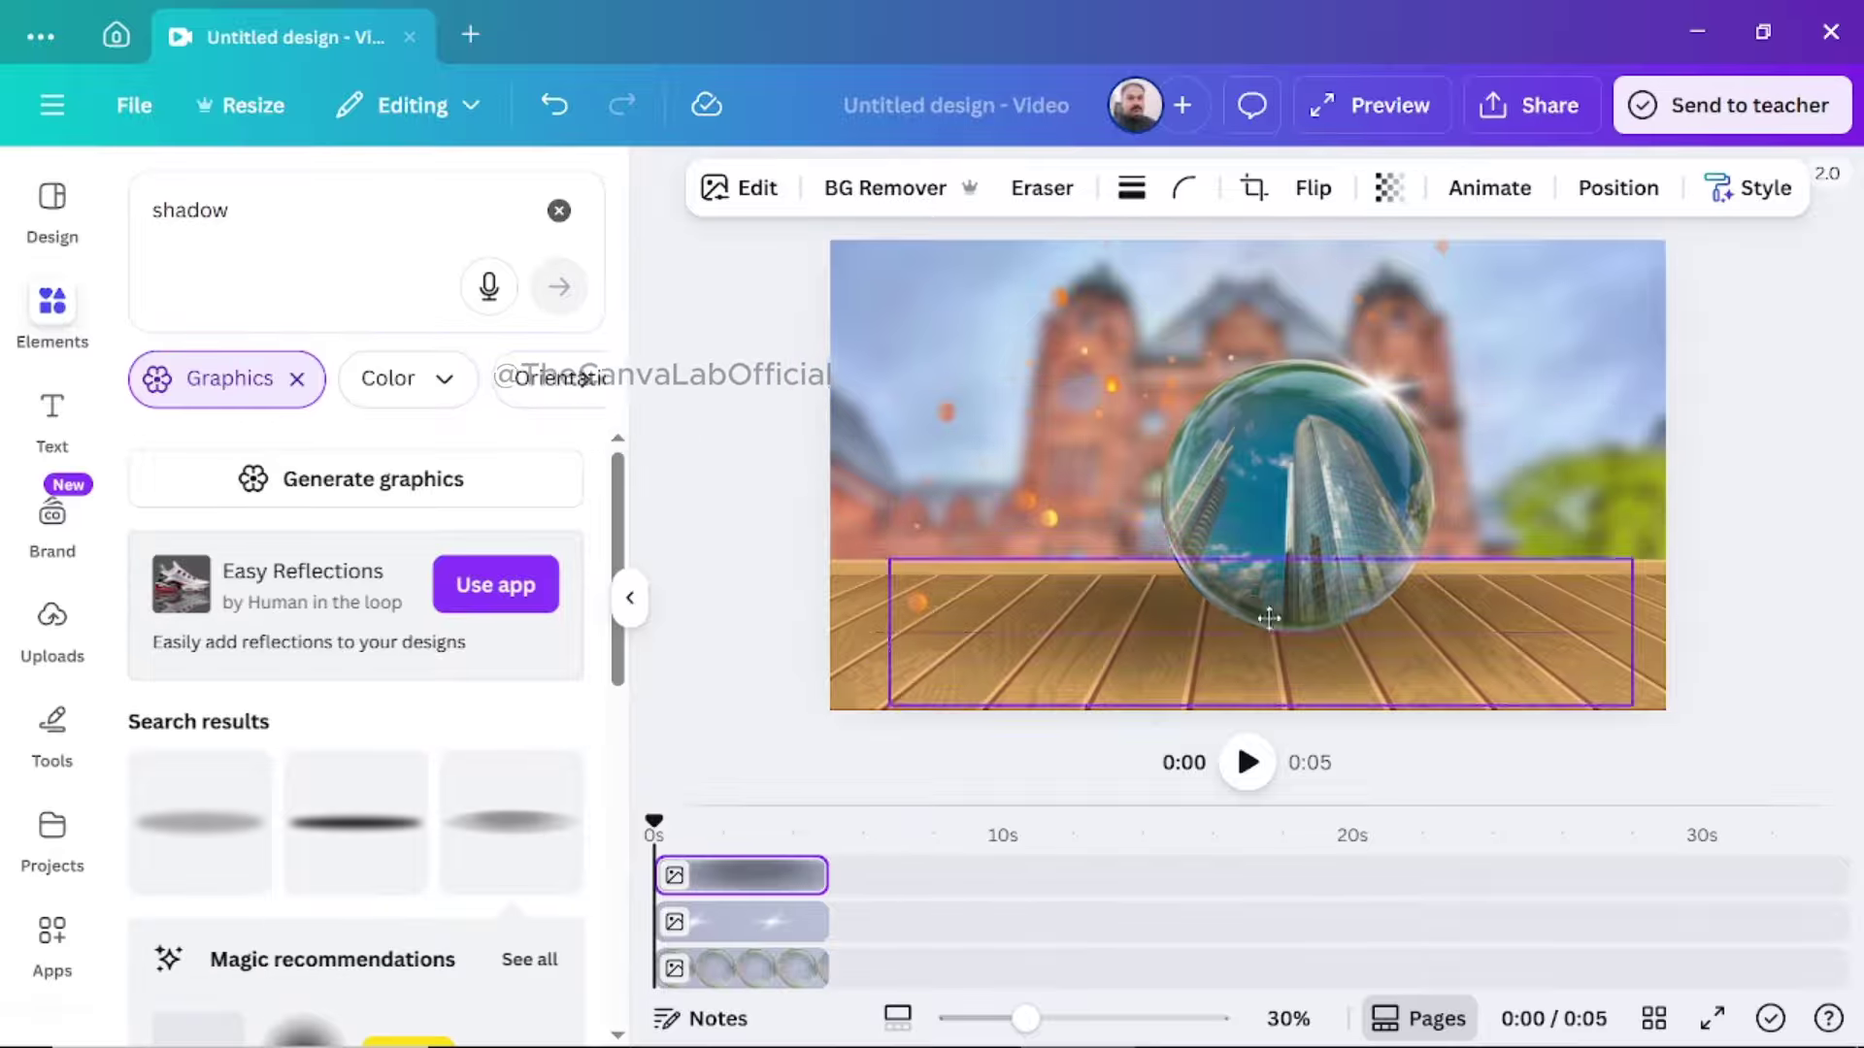
left_click_drag(888, 561, 1325, 648)
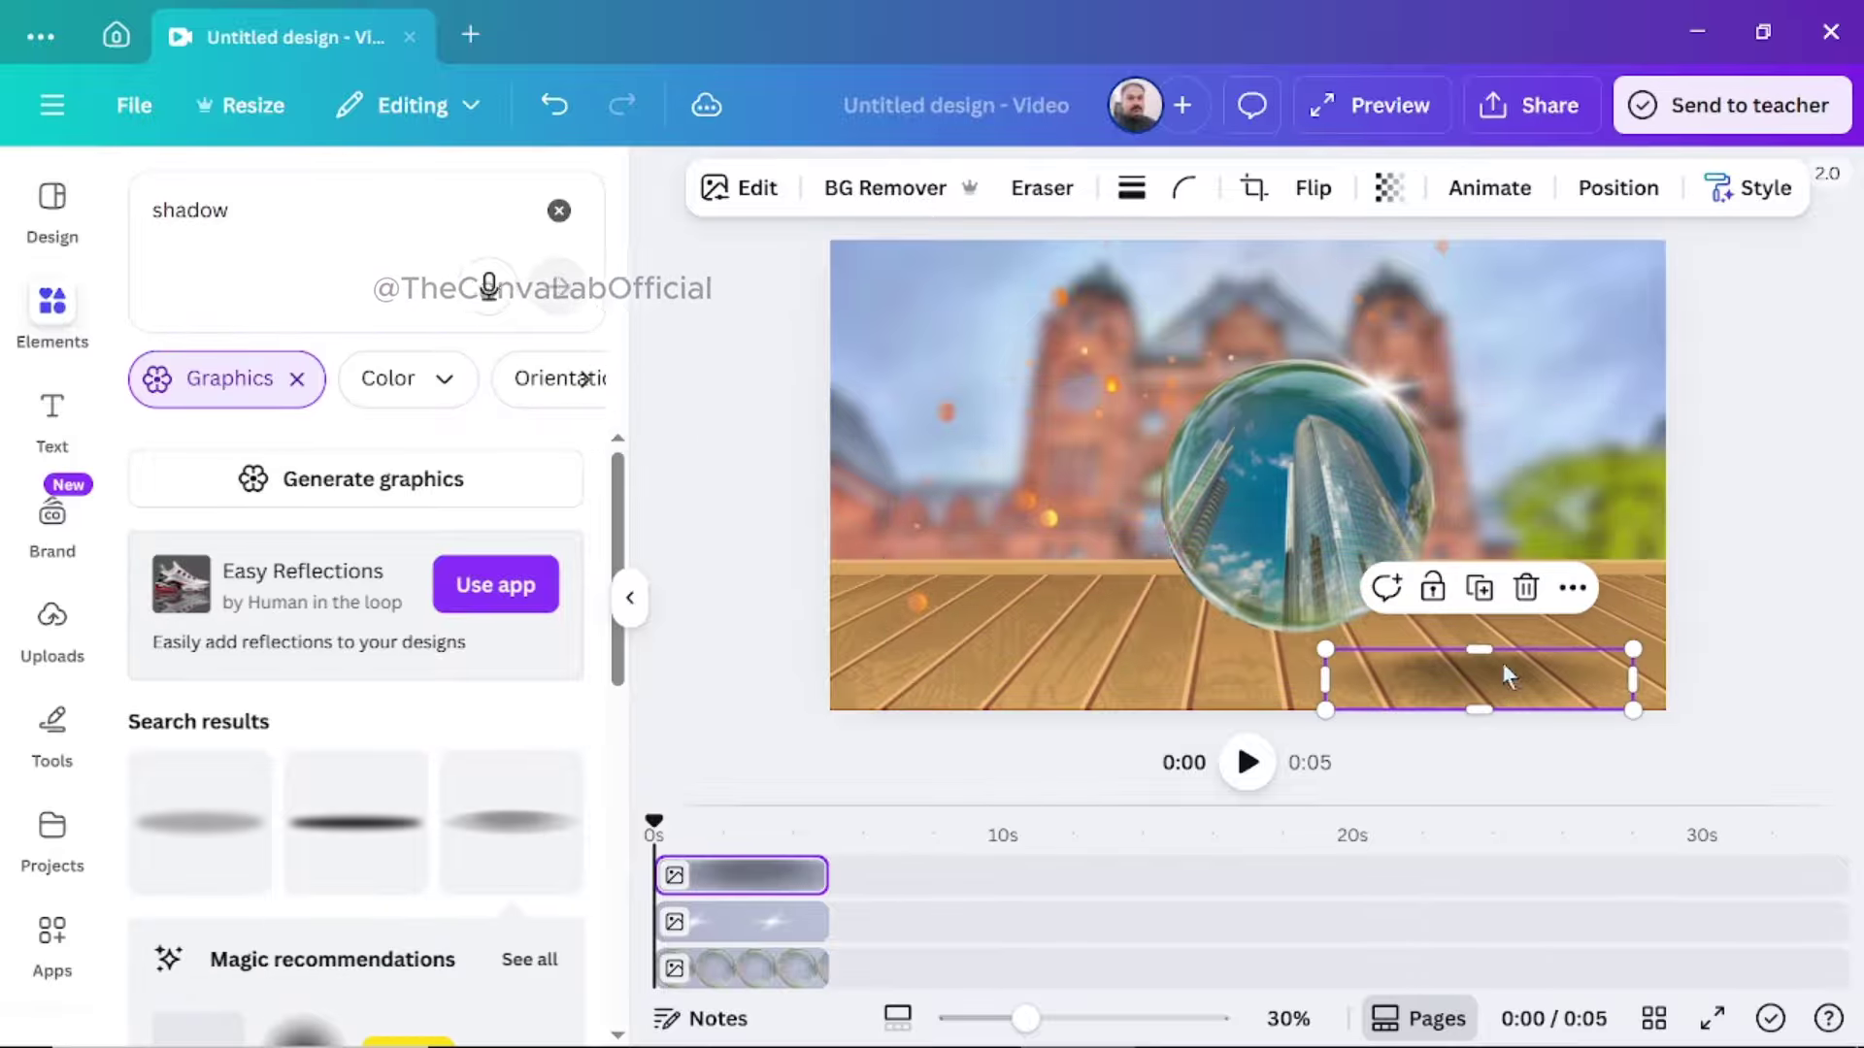
left_click_drag(1491, 677, 1306, 646)
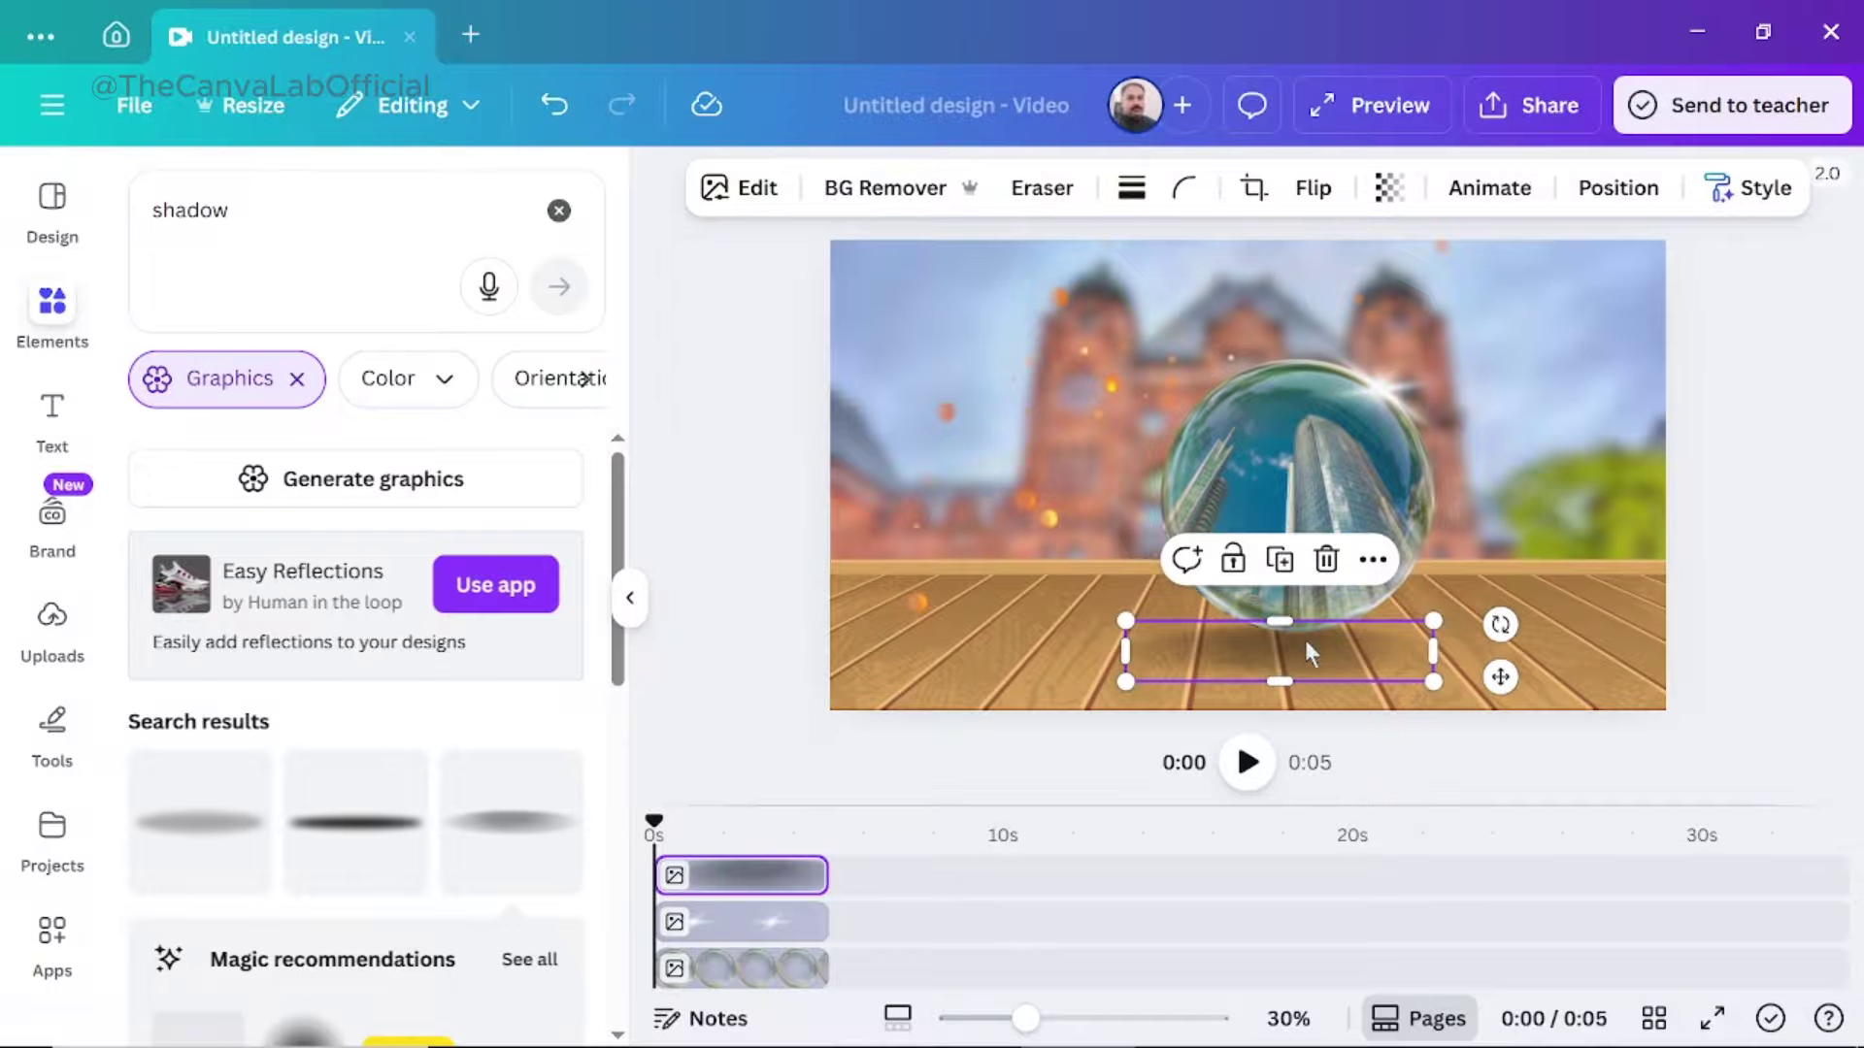
left_click_drag(1307, 642, 1308, 637)
Step: Open the layer order options for the shadow under the bubble
right_click(1308, 637)
mouse_move(1395, 536)
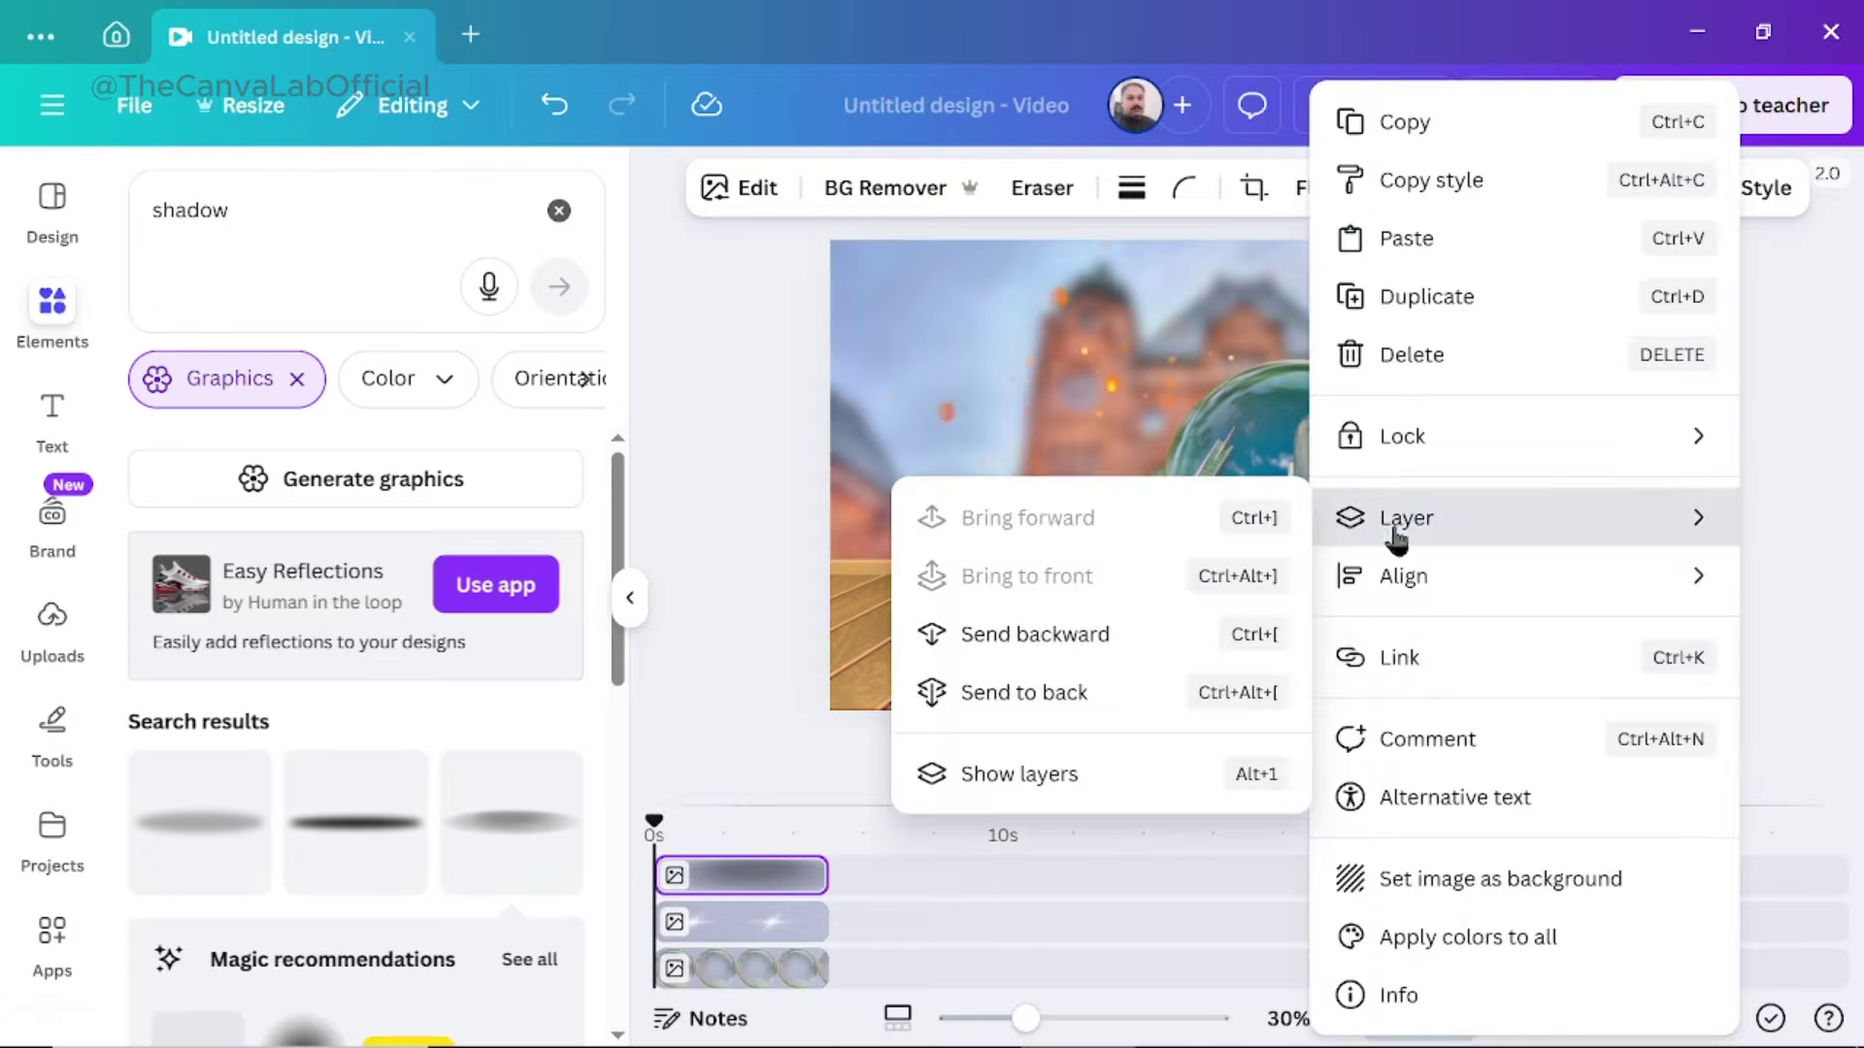